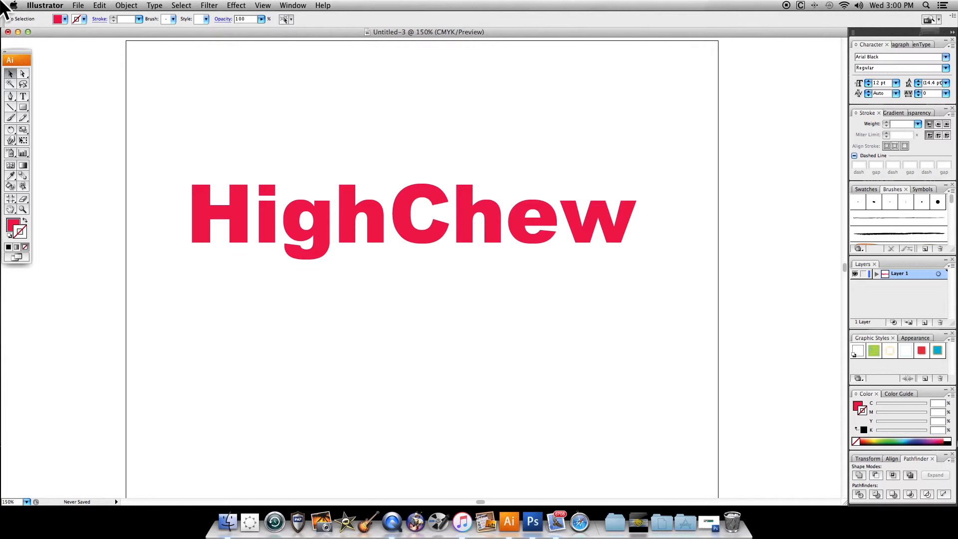
Move the HighChew text up toward the upper edge of the artboard and deselect it.
left_click_drag(220, 206, 217, 134)
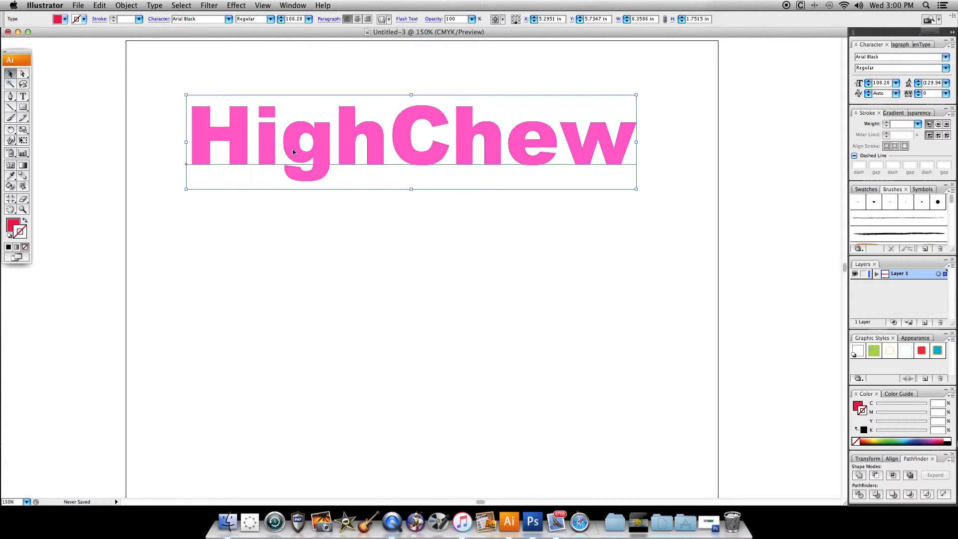
left_click(164, 205)
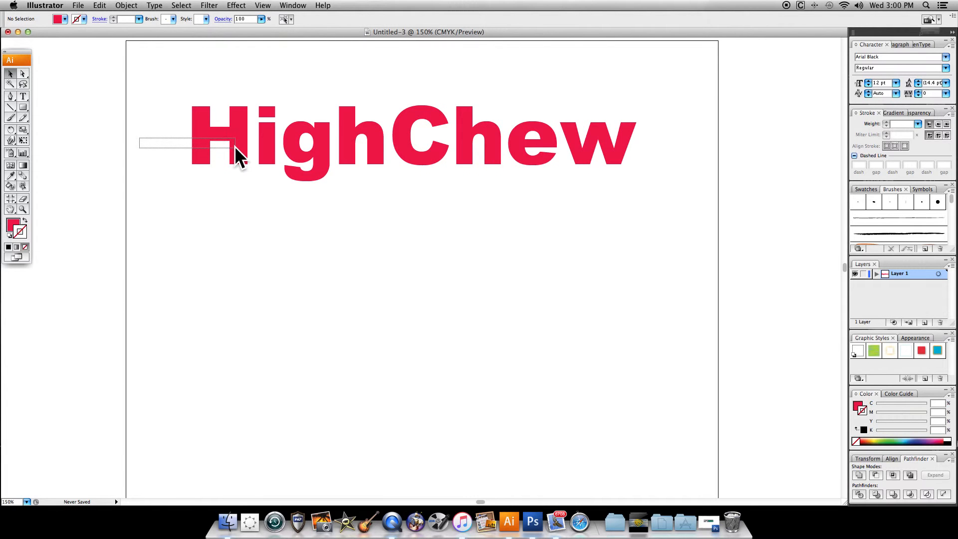
Give the HighChew text a black stroke using colour 000000.
left_click(255, 149)
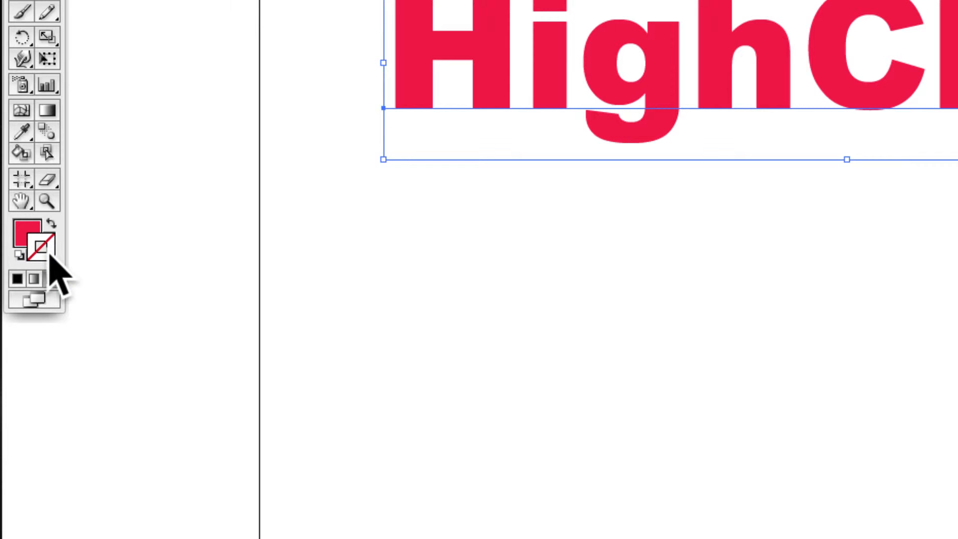
double_click(50, 254)
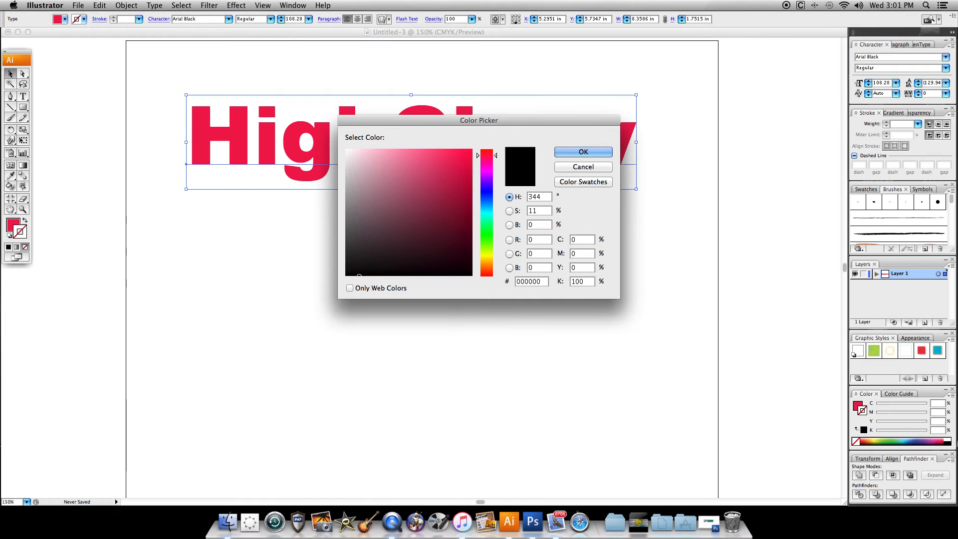
left_click(582, 152)
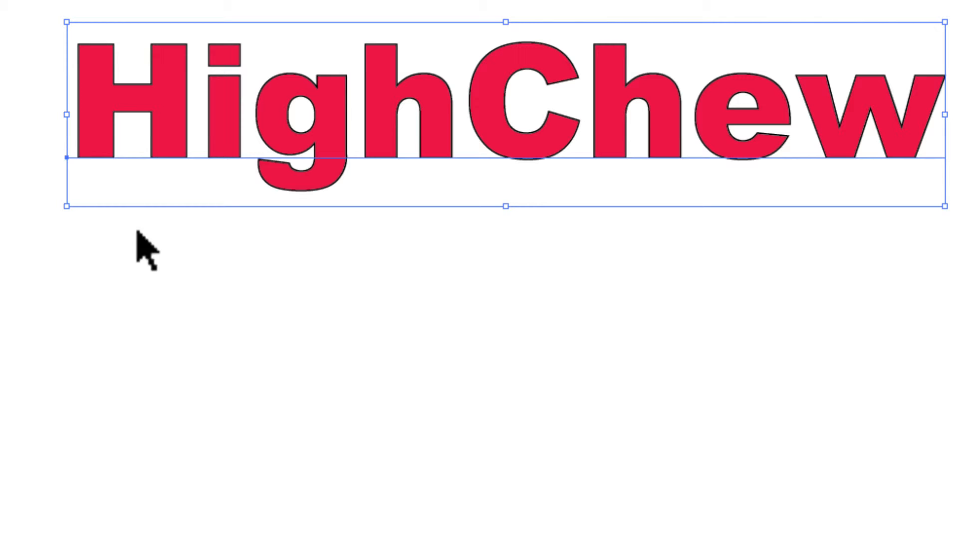
key("shift+super+z")
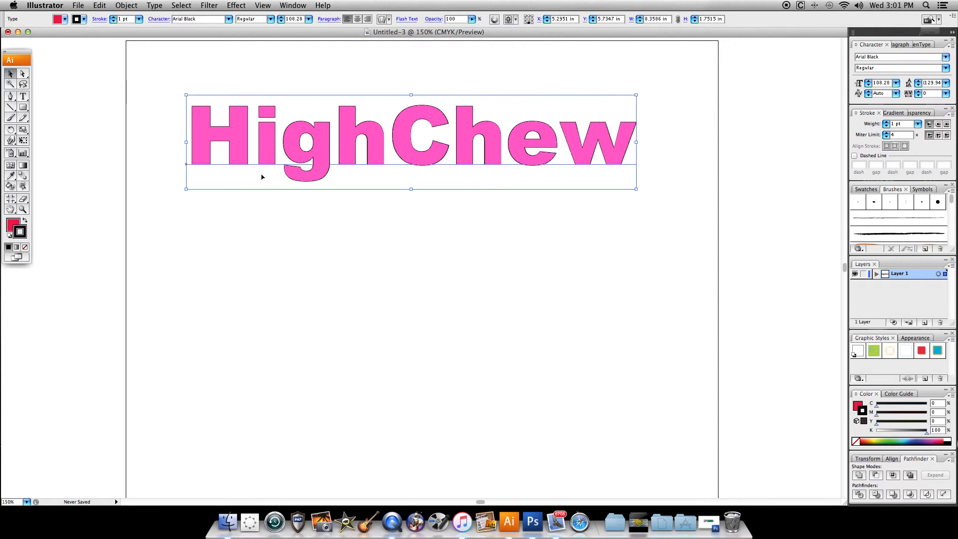
key("super+z")
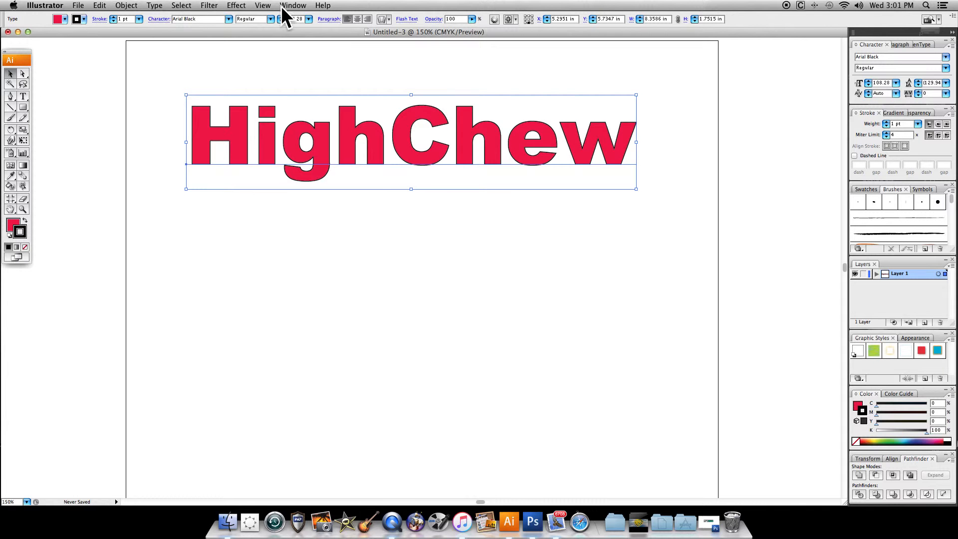
left_click(295, 5)
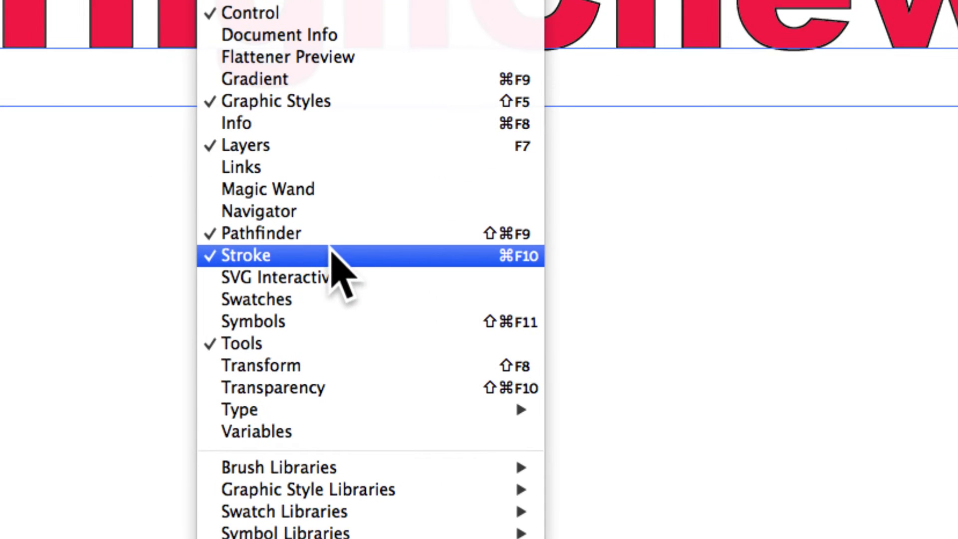
left_click(330, 250)
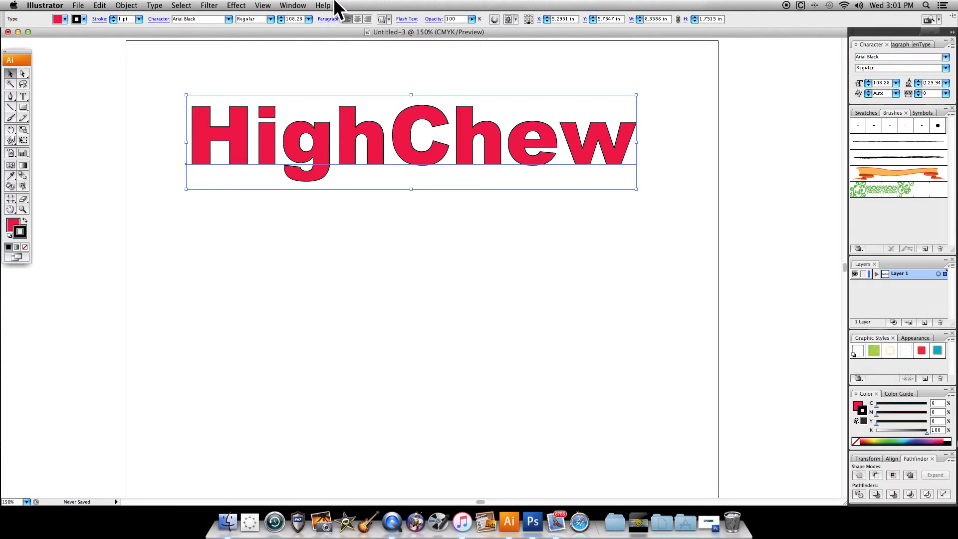
left_click(297, 4)
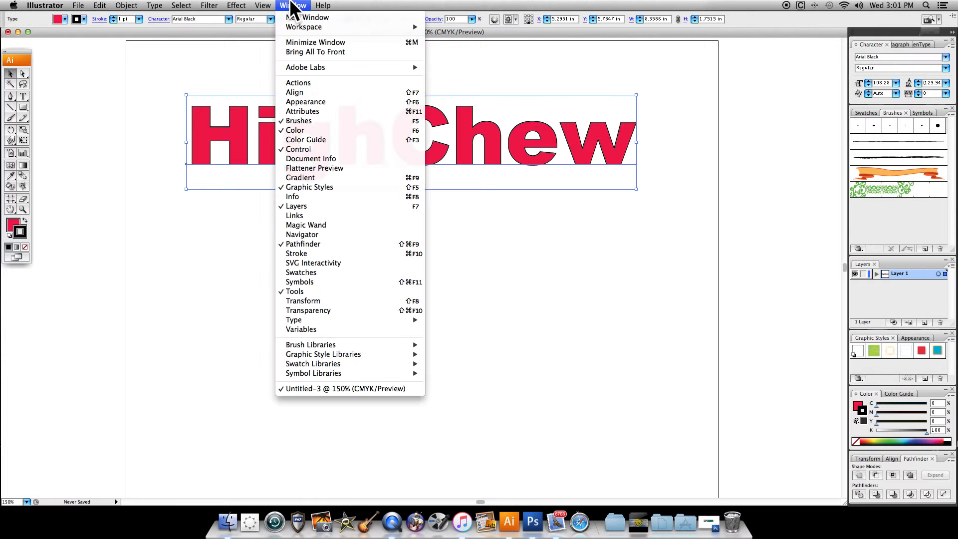
left_click(342, 253)
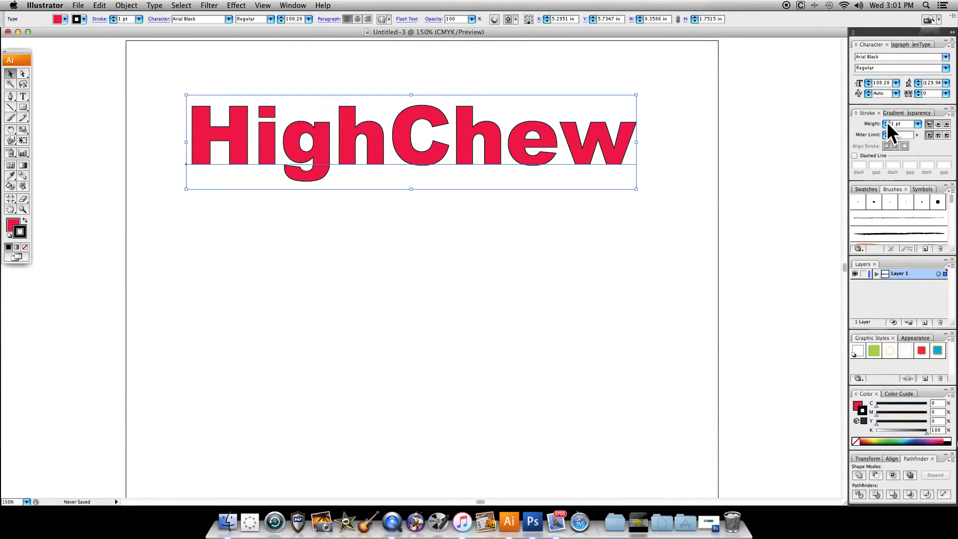
Set the stroke weight of the HighChew text to 6 pt and deselect the text.
left_click(886, 122)
left_click(886, 122)
left_click(885, 122)
left_click(886, 122)
left_click(885, 121)
left_click(886, 122)
left_click(886, 122)
left_click(885, 121)
left_click(885, 122)
left_click(886, 122)
left_click(886, 122)
left_click(885, 122)
left_click(885, 121)
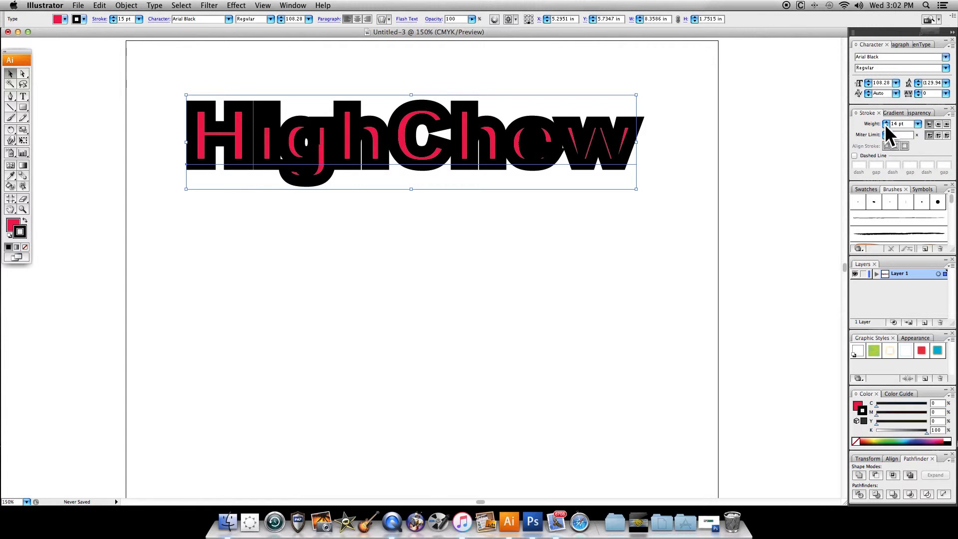
left_click(885, 125)
left_click(886, 125)
left_click(886, 126)
left_click(886, 125)
left_click(886, 125)
left_click(885, 125)
left_click(885, 125)
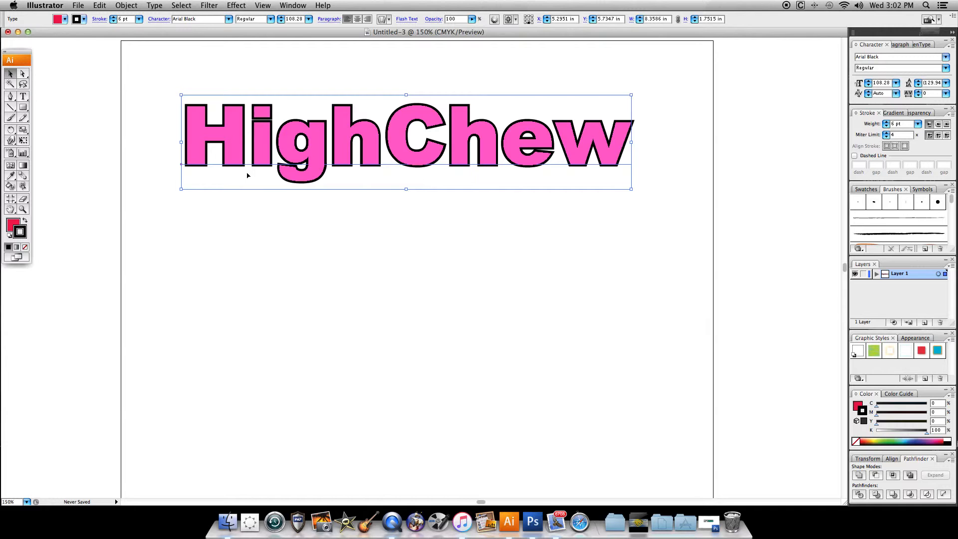
left_click(235, 192)
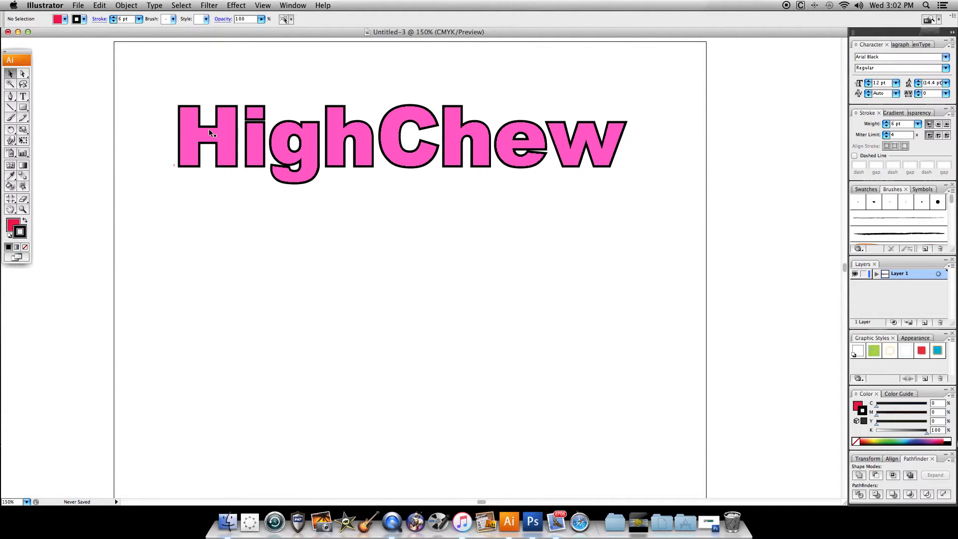
Select all characters of the HighChew text for editing with the Type tool.
left_click(209, 132)
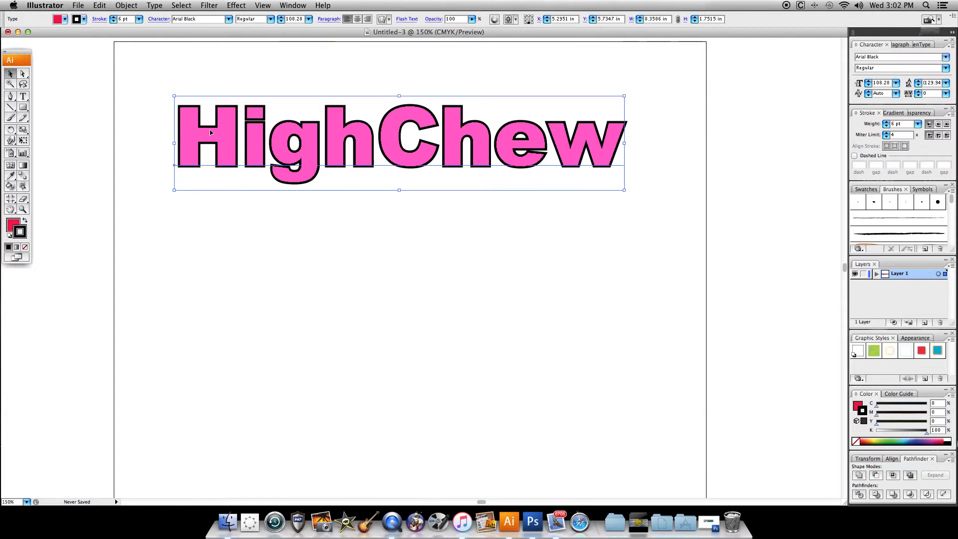
left_click_drag(318, 159, 294, 149)
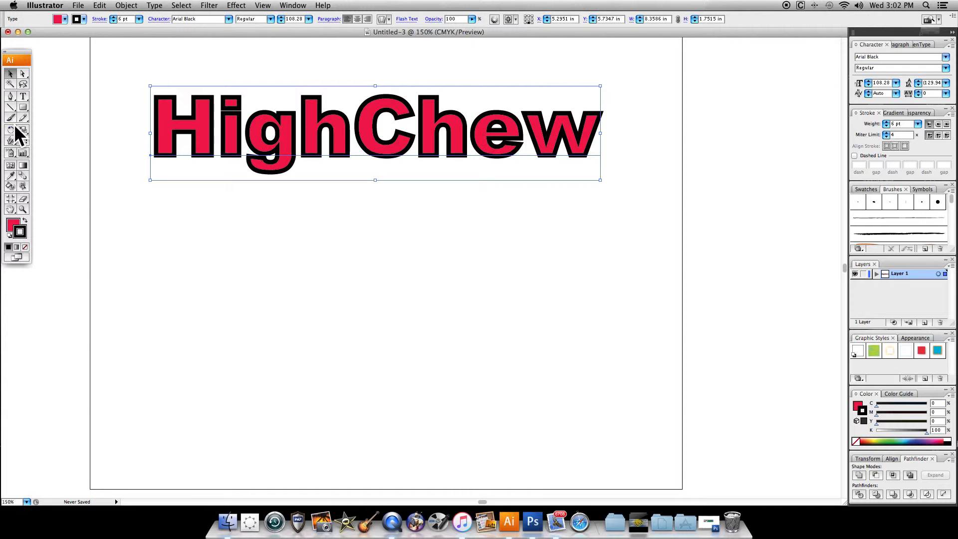
left_click(18, 95)
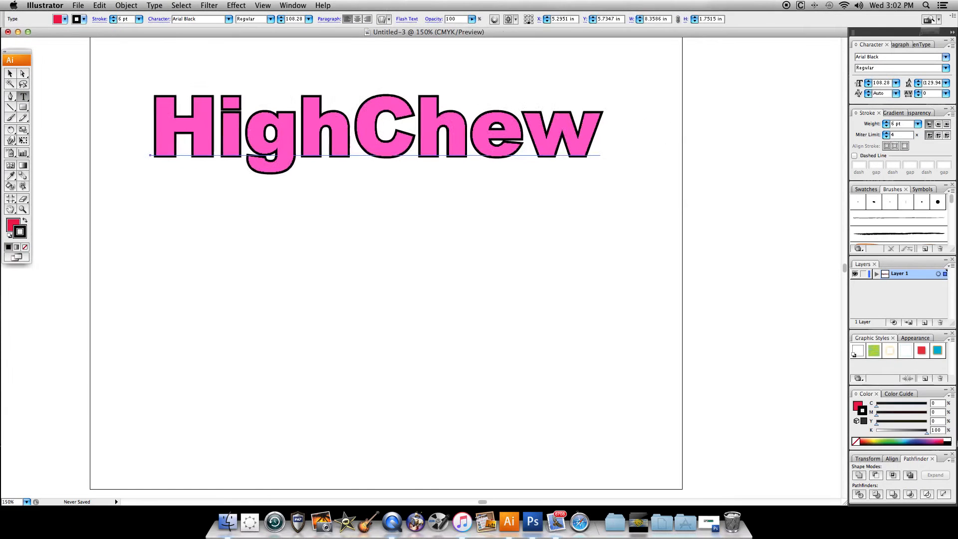
double_click(225, 144)
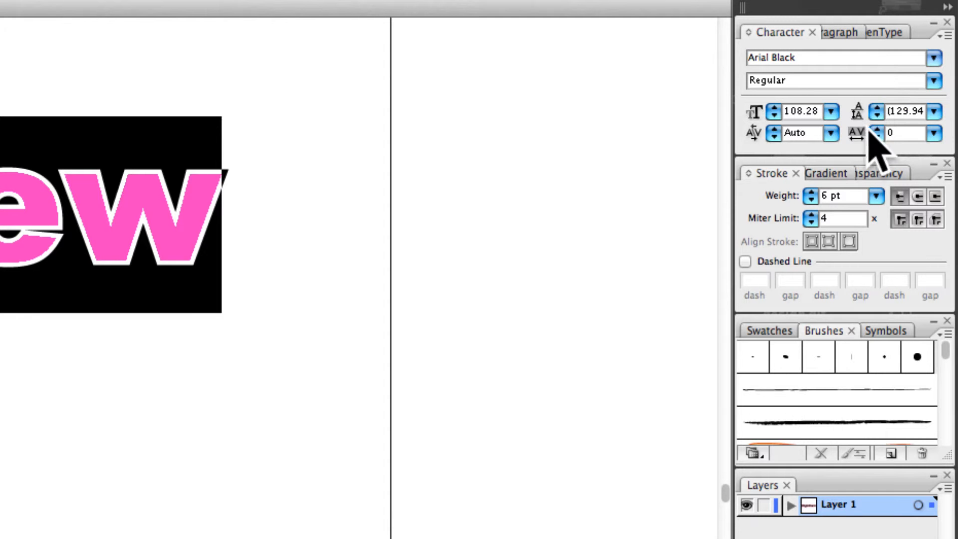
left_click(932, 56)
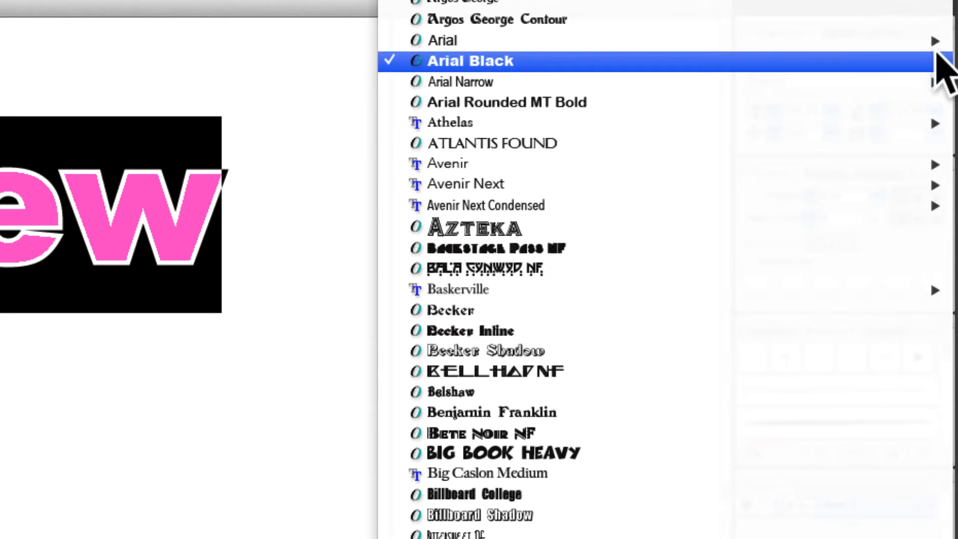
left_click(940, 64)
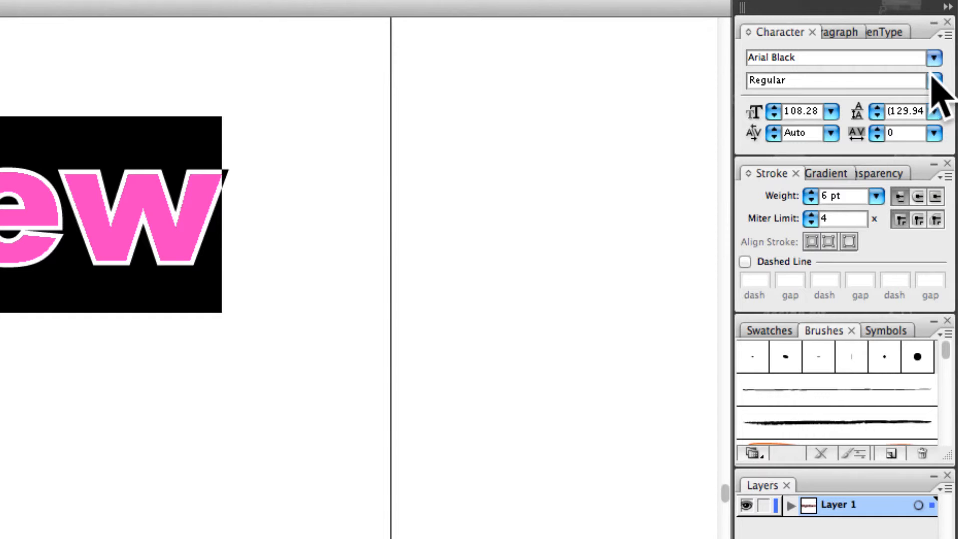
left_click(932, 79)
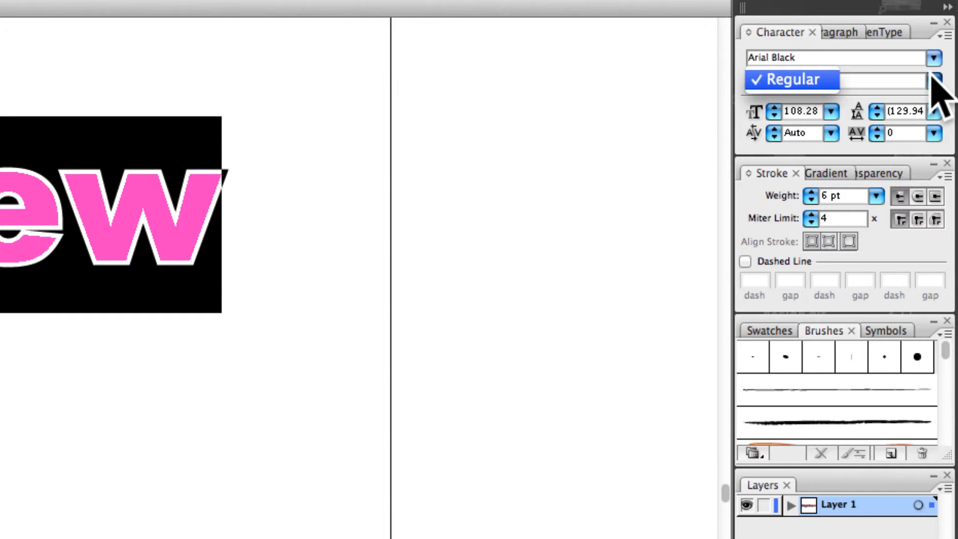
left_click(931, 76)
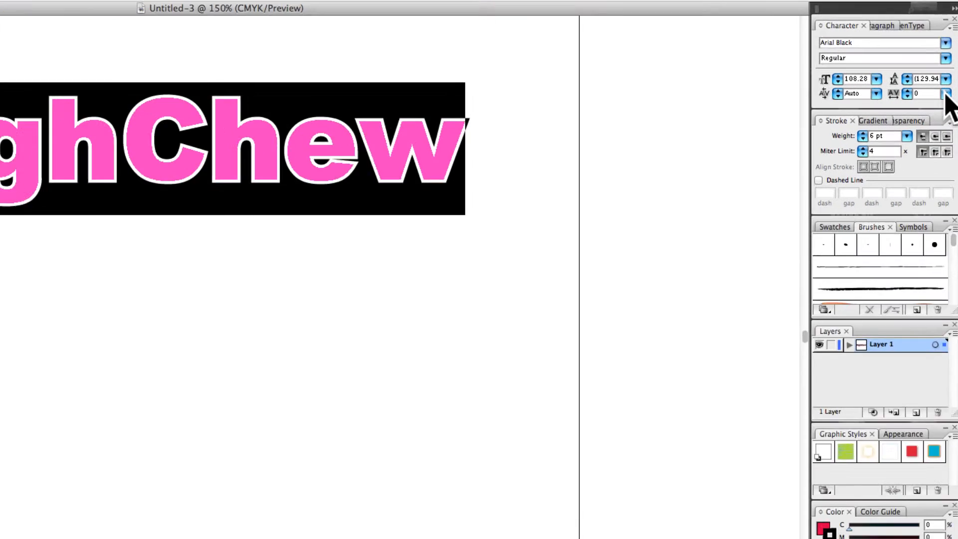
Try a tracking value of 200 on the selected HighChew characters.
left_click(945, 93)
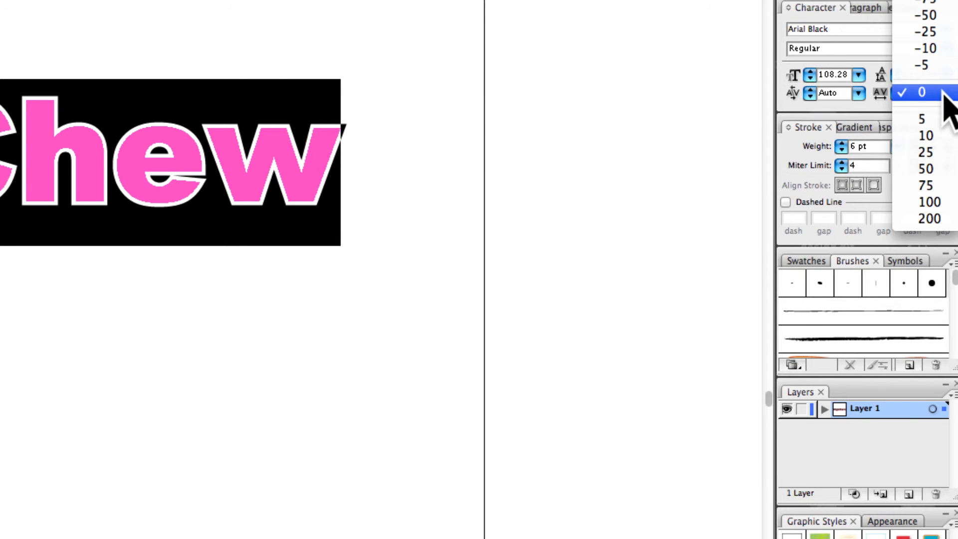
left_click(930, 220)
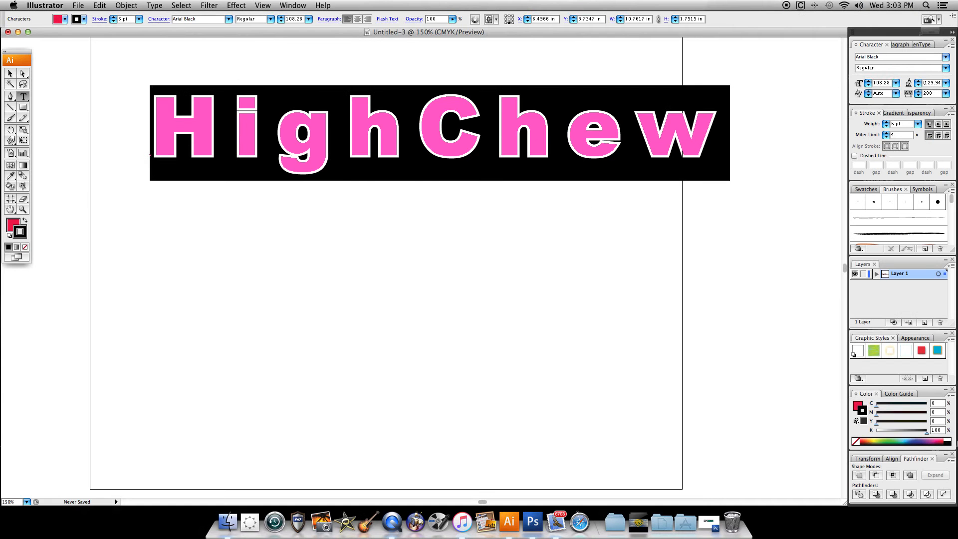
scroll(424, 270, "right", 2)
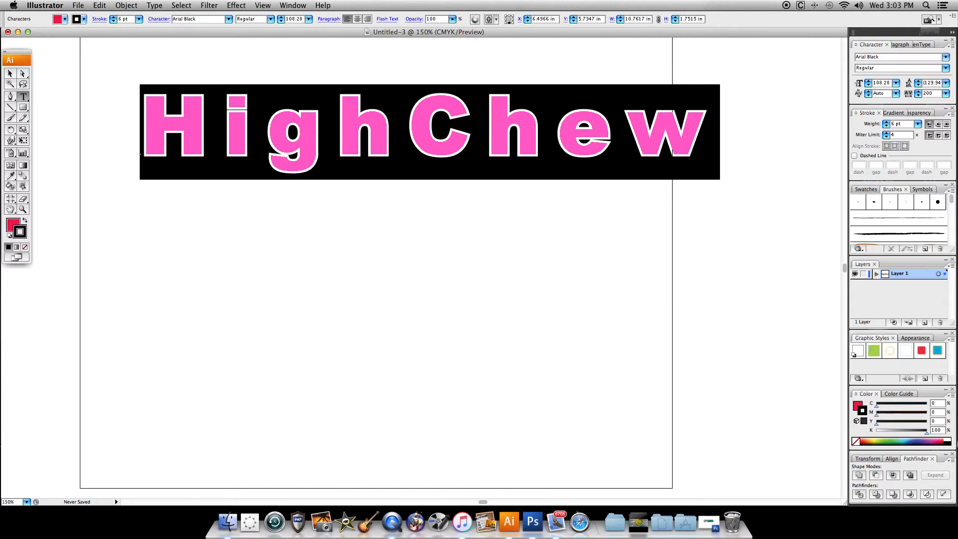
left_click(220, 133)
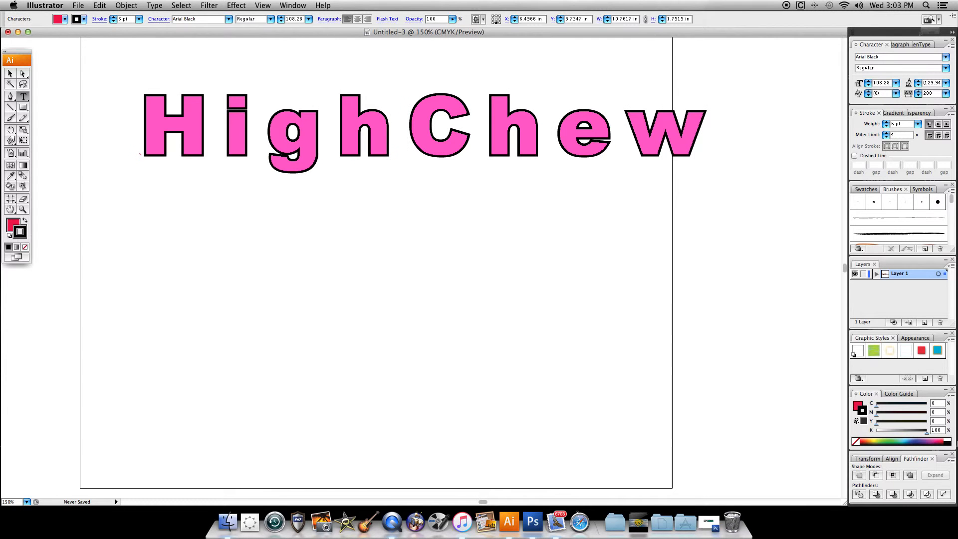
key("super+z")
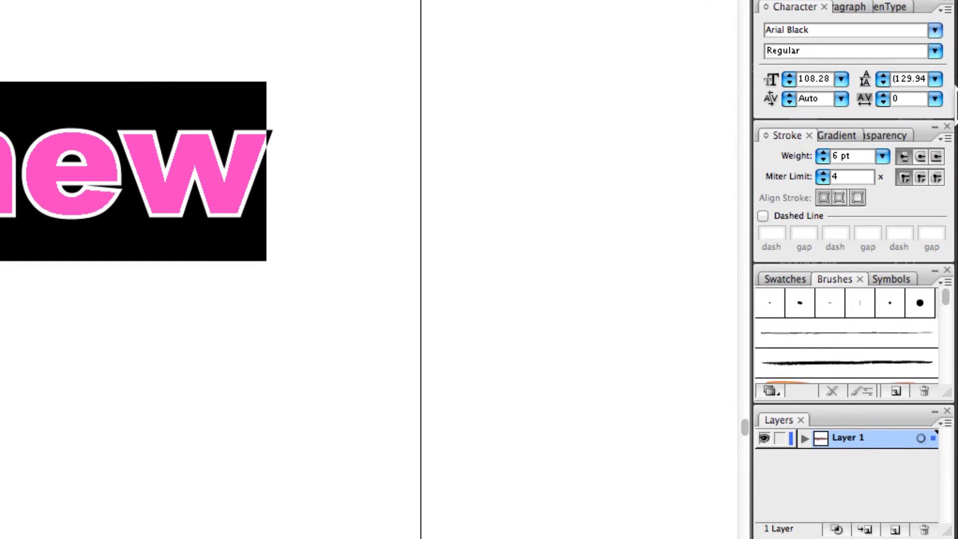
Set the tracking of the HighChew characters to -100 and deselect the text.
left_click(944, 98)
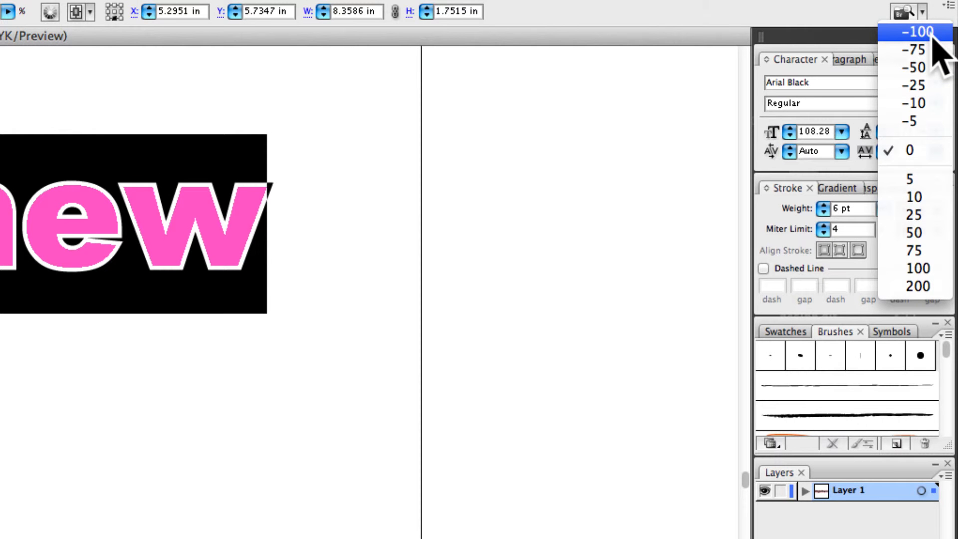
left_click(932, 32)
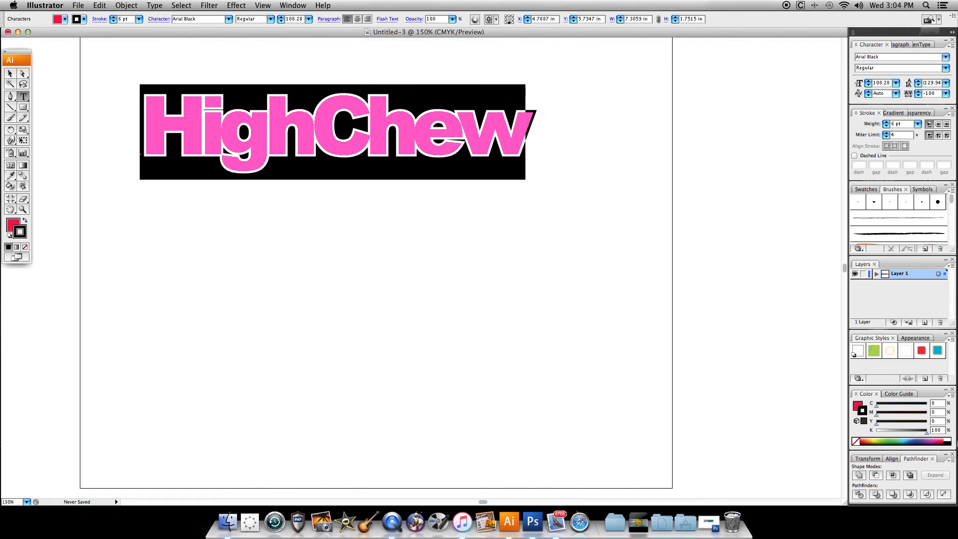
left_click(10, 74)
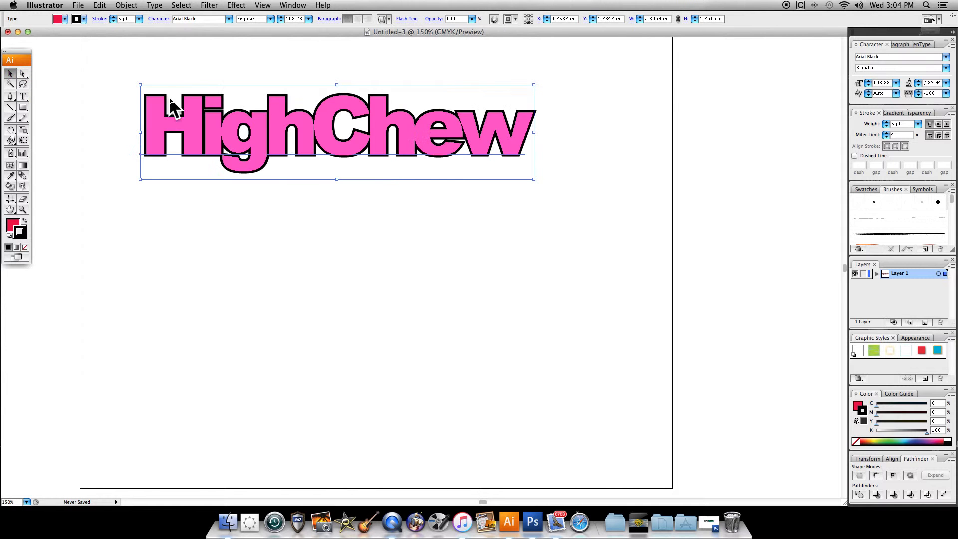
left_click(101, 102)
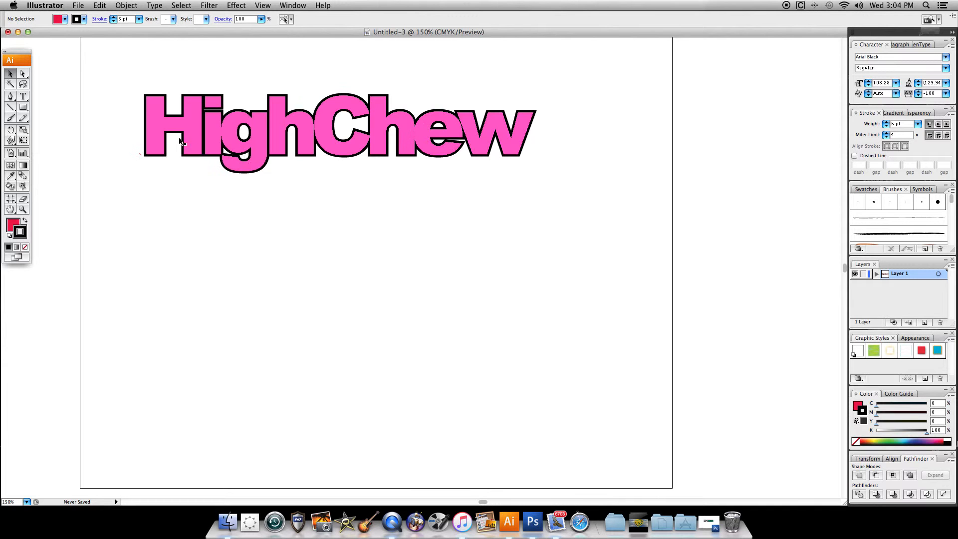
Remove the stroke from all characters of the HighChew text, leaving only the red fill.
key("t")
left_click(231, 145)
key("super+a")
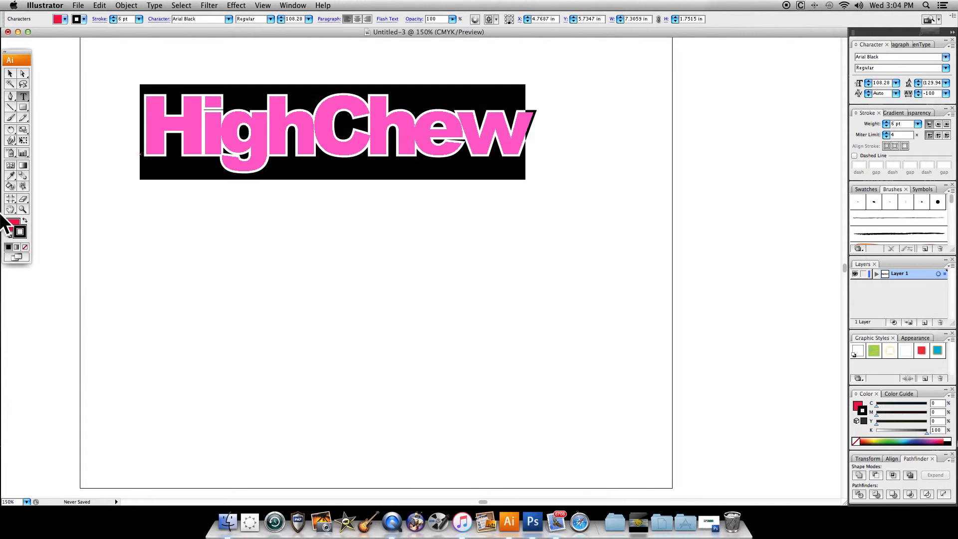
left_click(26, 248)
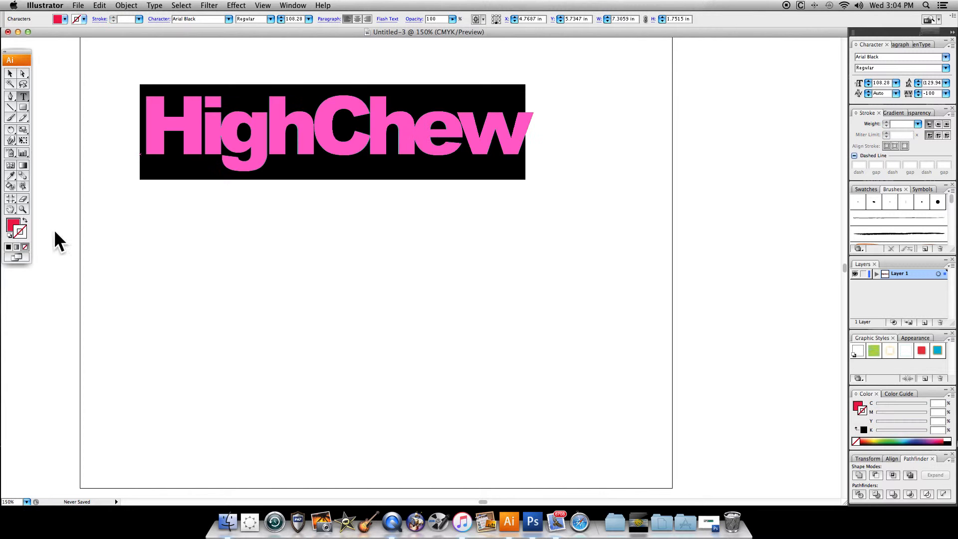
left_click(200, 137)
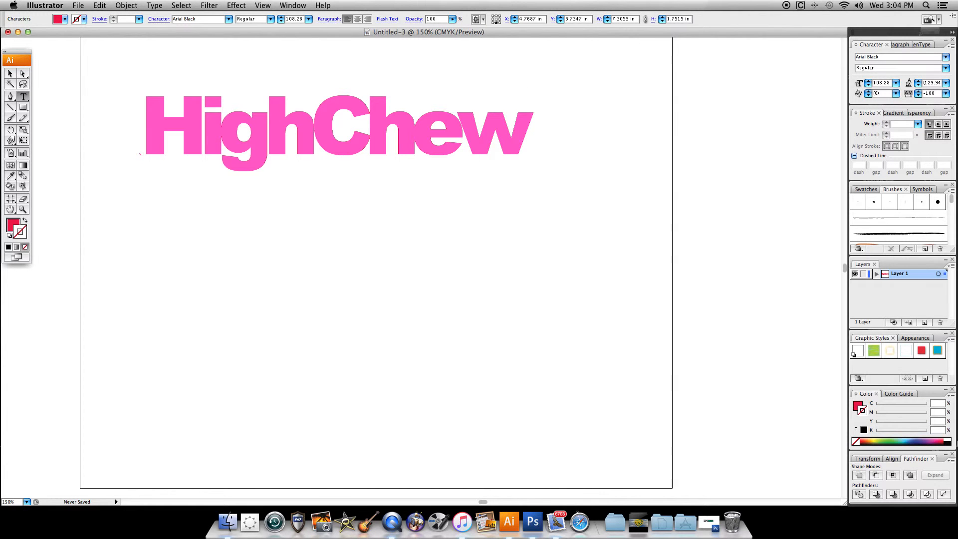
scroll(422, 267, "up", 2)
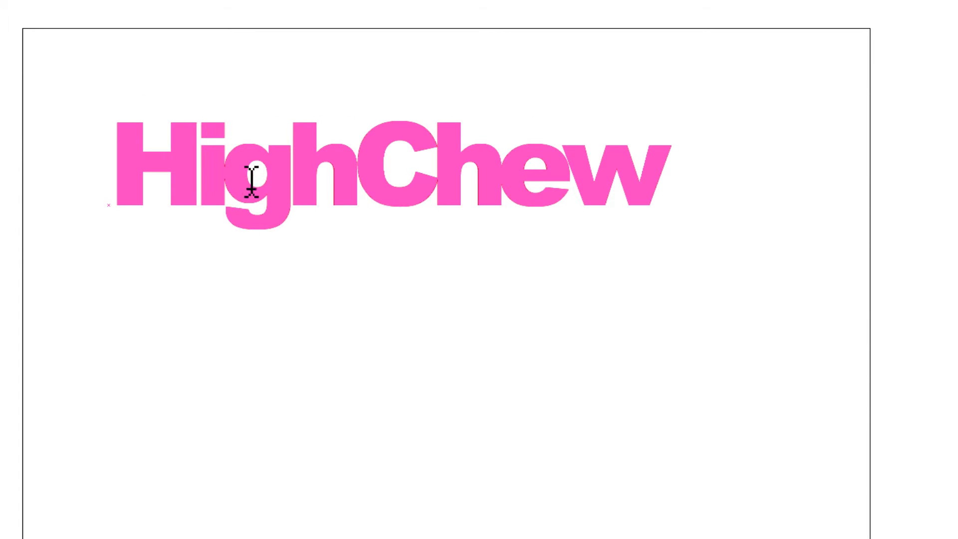
Set the tracking of all HighChew characters to -200 and deselect the text.
double_click(276, 175)
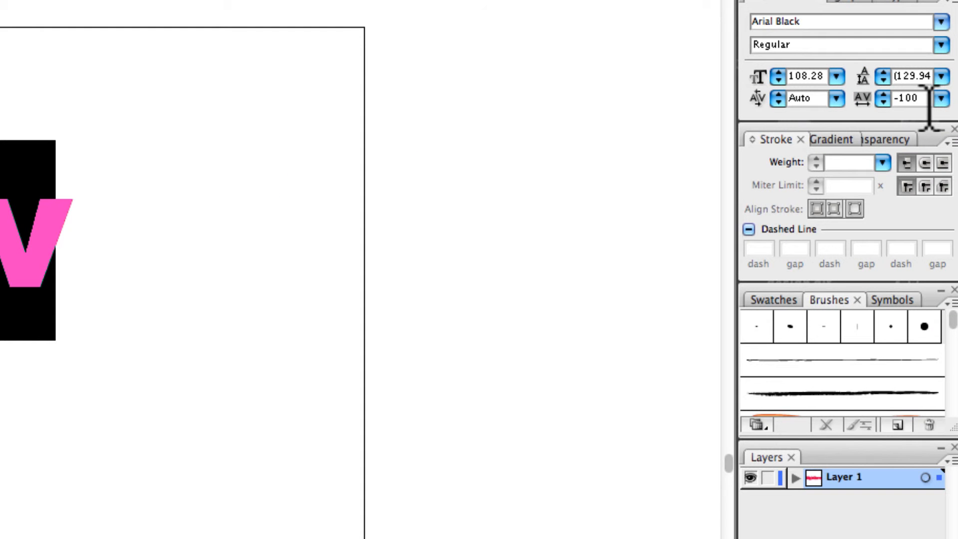
key("BackSpace")
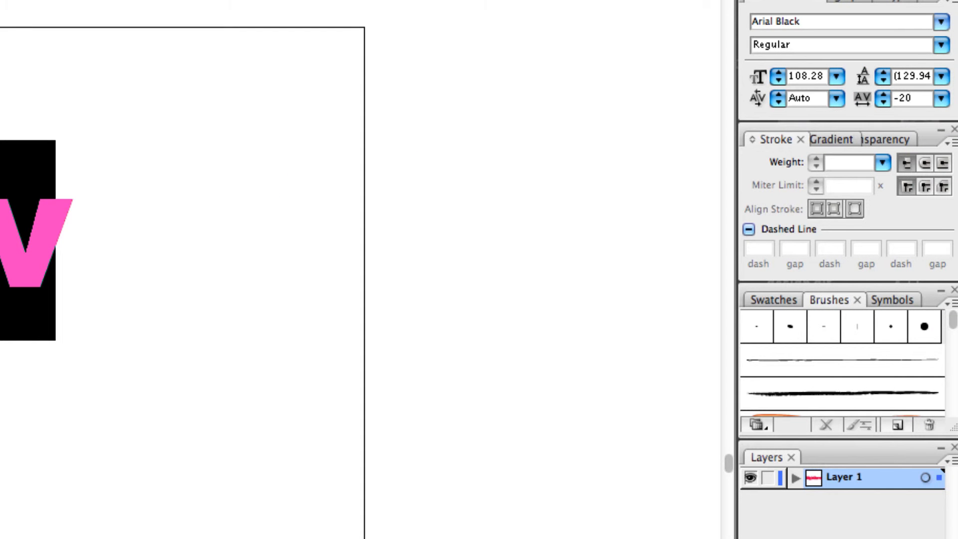
key("Return")
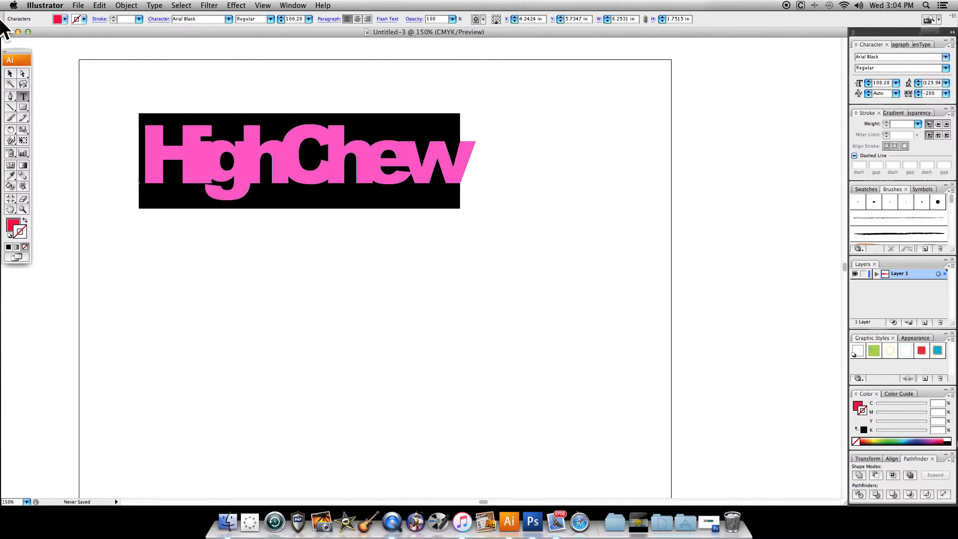
left_click(11, 74)
left_click(74, 91)
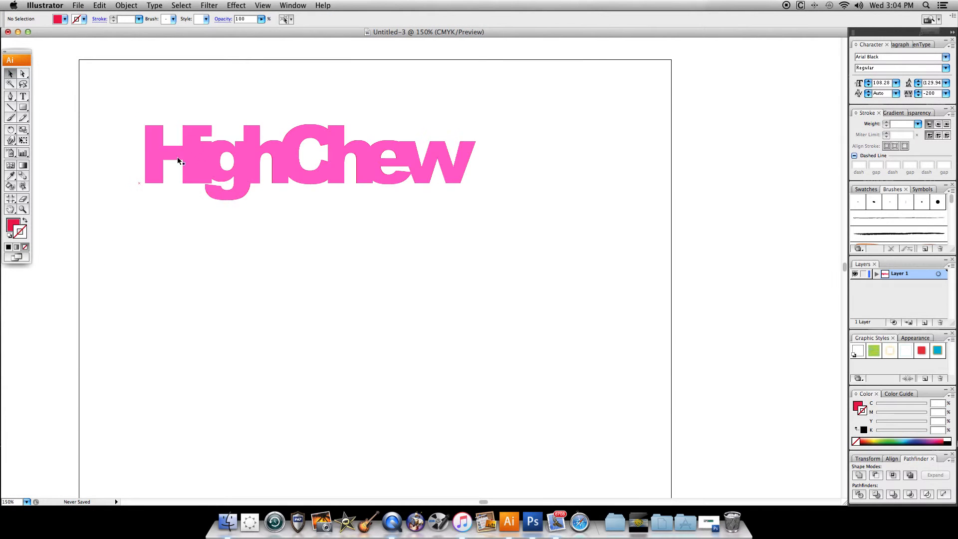
Give the HighChew text a black stroke with a weight of 4 pt and deselect it.
left_click(175, 143)
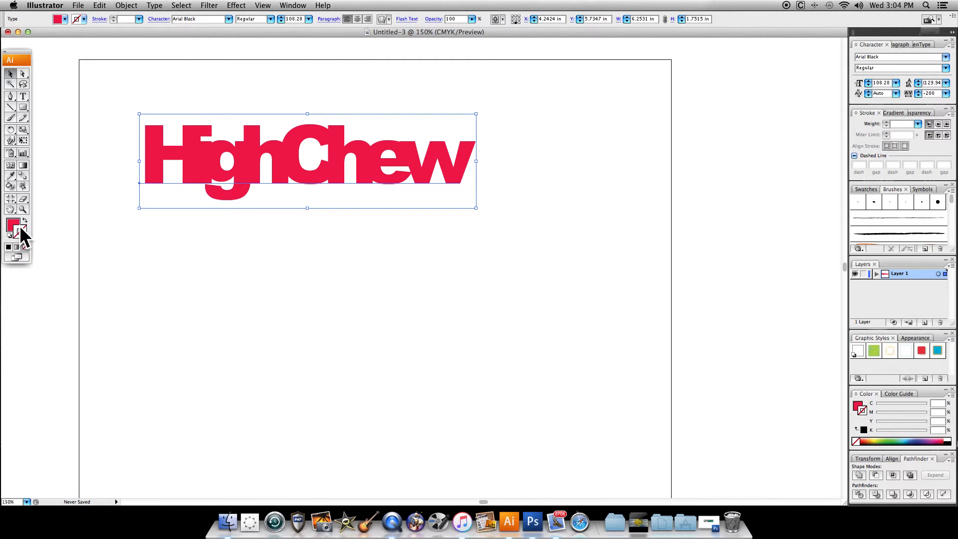
double_click(19, 226)
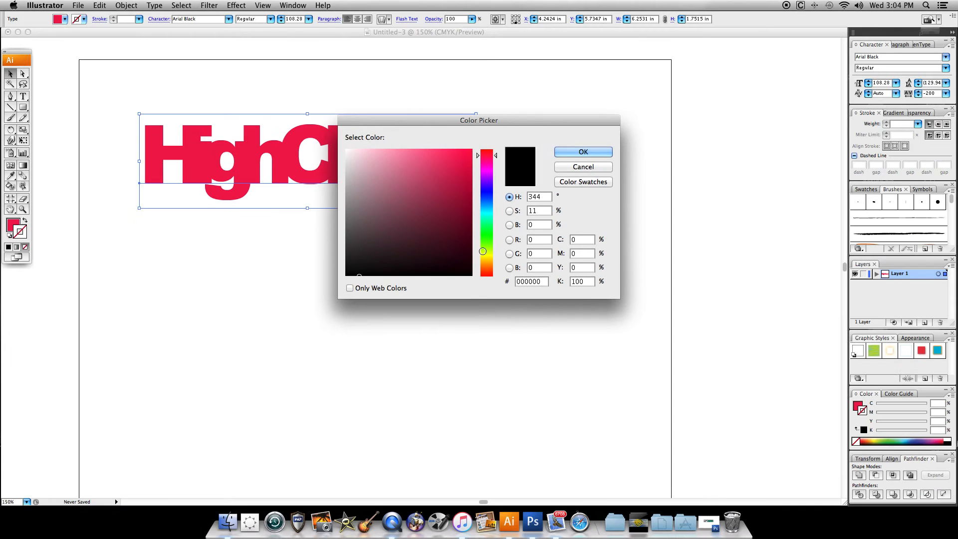
left_click(584, 152)
scroll(177, 60, "down", 1)
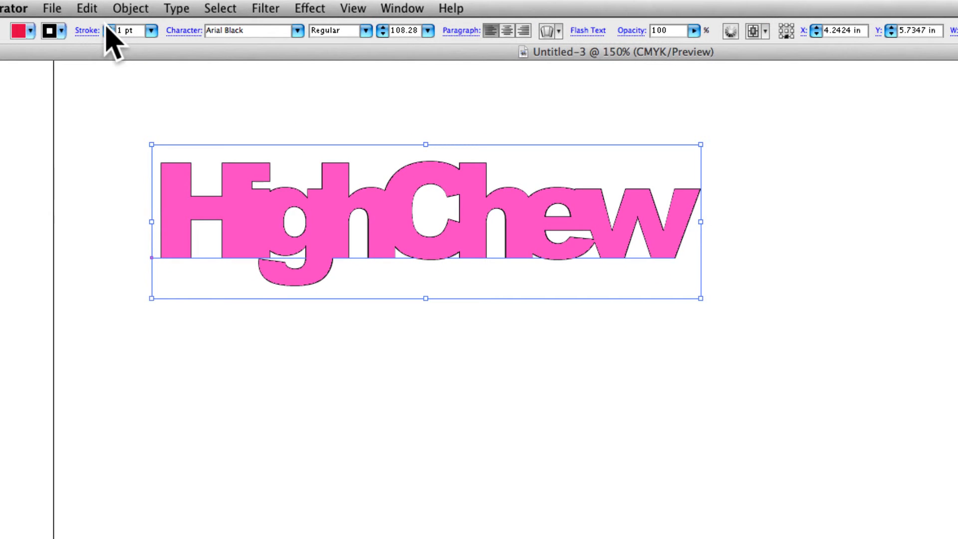
left_click(107, 27)
left_click(108, 28)
left_click(107, 27)
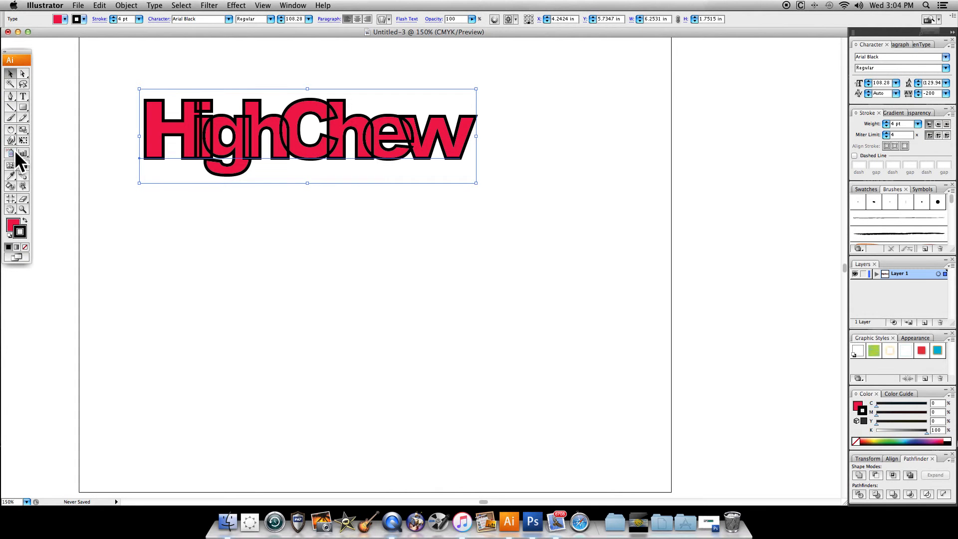
left_click(116, 232)
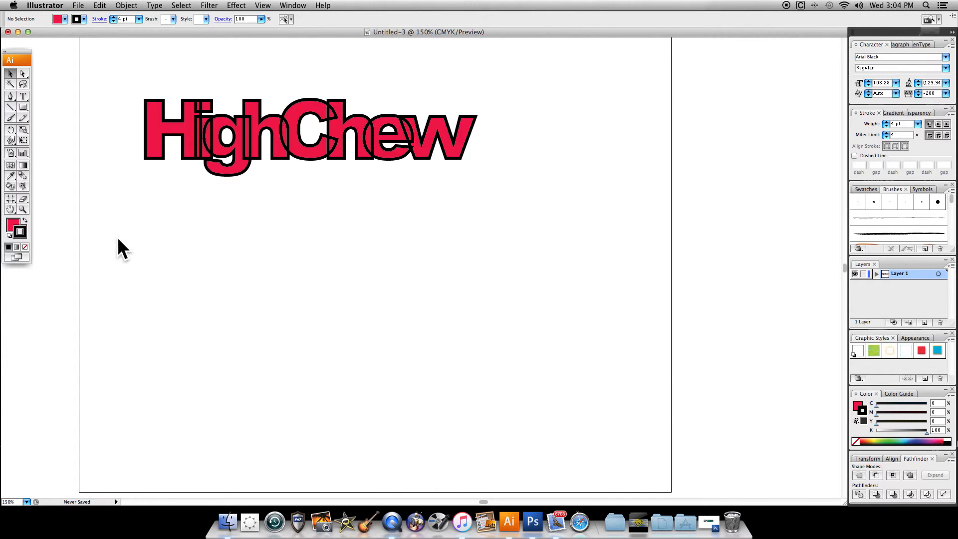
Place a duplicate of the stroked HighChew text below the original on the artboard.
scroll(118, 241, "left", 1)
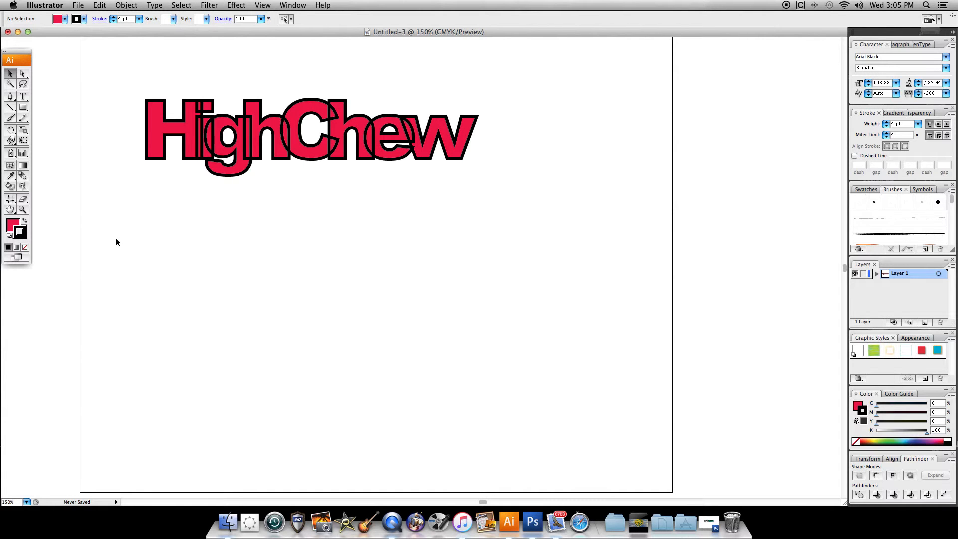
scroll(126, 240, "right", 10)
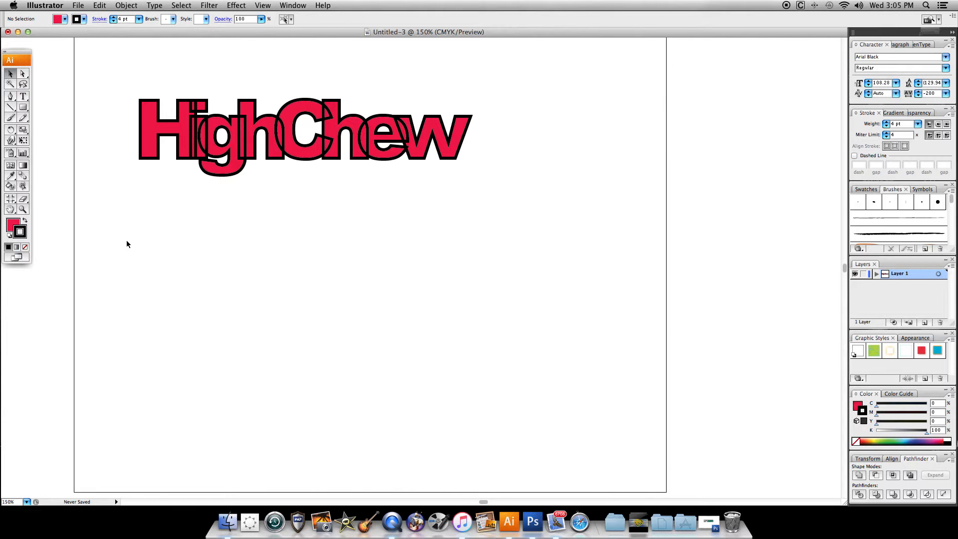
scroll(156, 157, "right", 5)
scroll(162, 154, "left", 6)
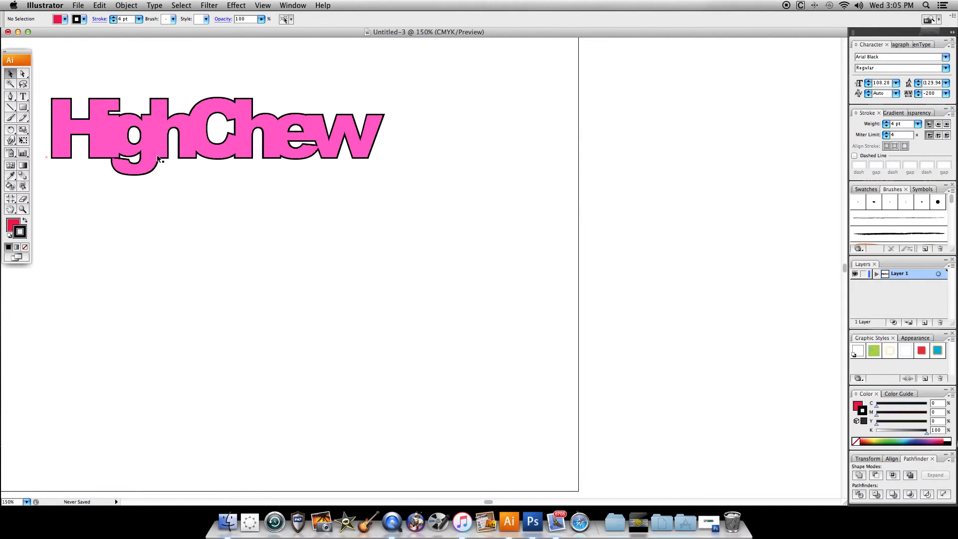
scroll(161, 150, "left", 20)
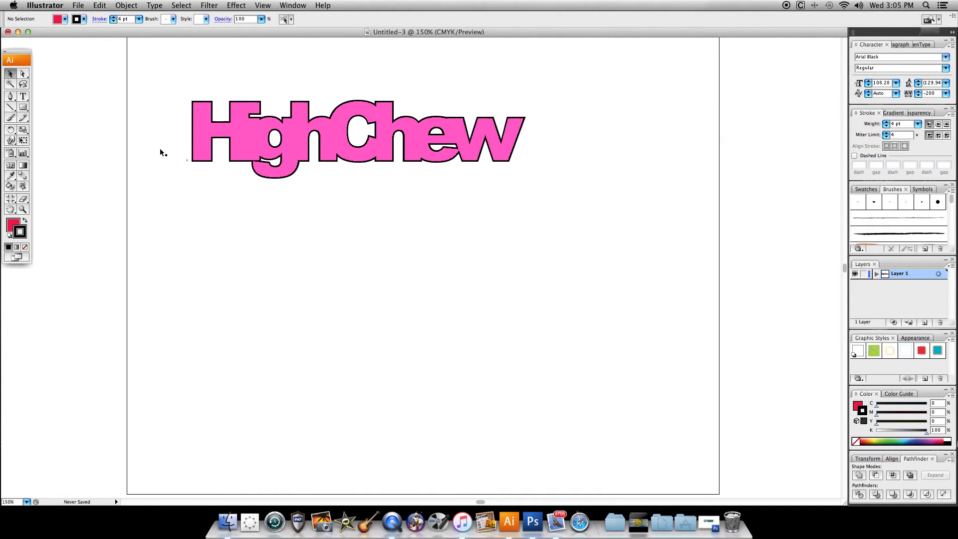
left_click_drag(394, 148, 374, 58)
left_click_drag(402, 133, 359, 200)
key("super+shift+bracketright")
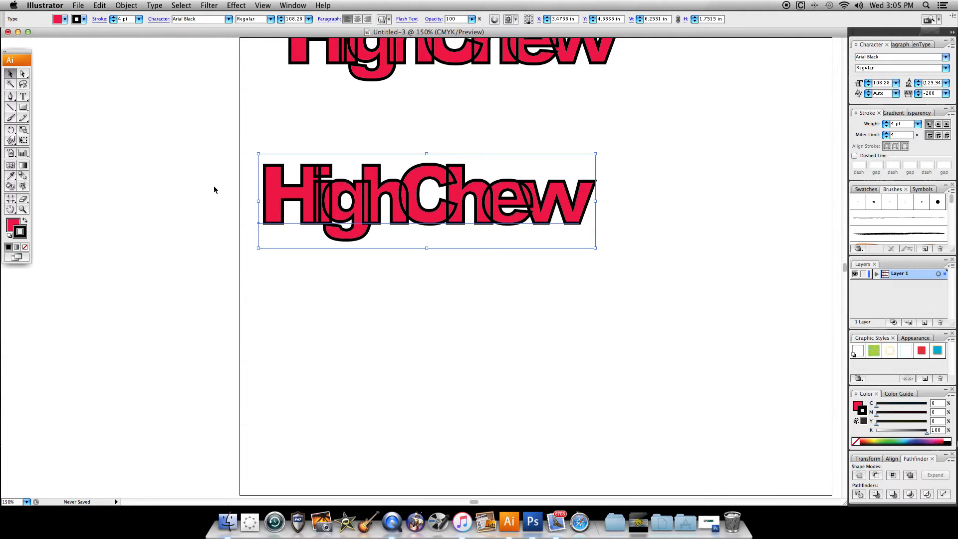
key("super+shift+bracketleft")
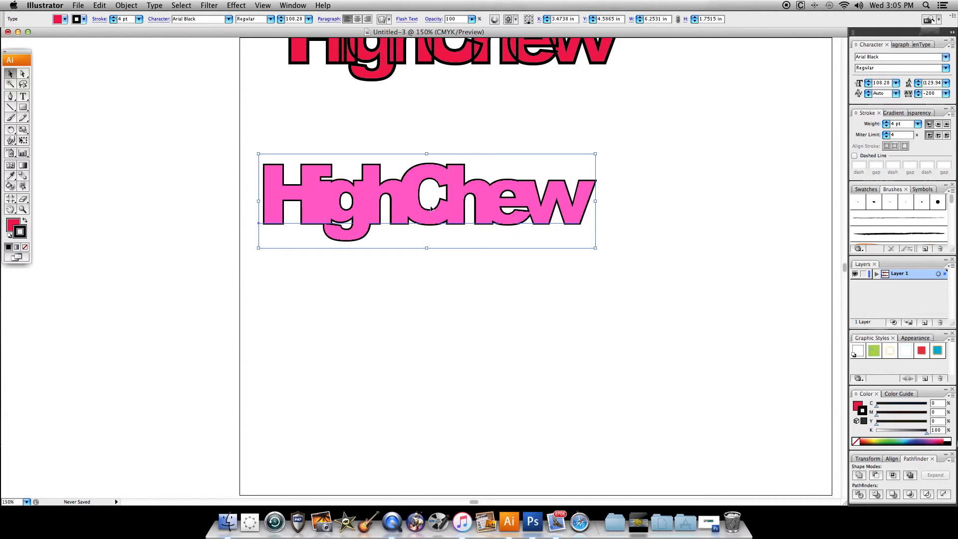
key("super+shift+bracketright")
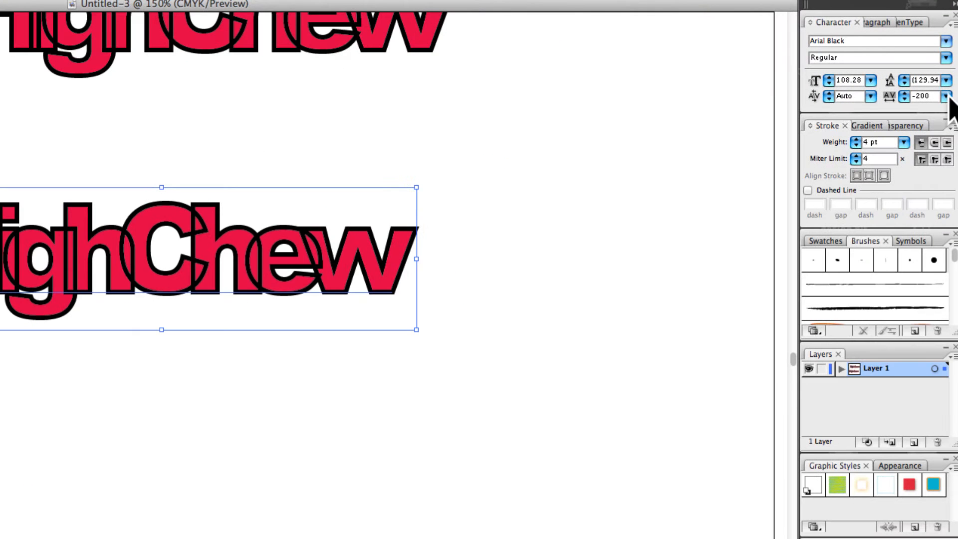
Try a tracking of -75 on the lower HighChew copy and settle on -100.
left_click(947, 96)
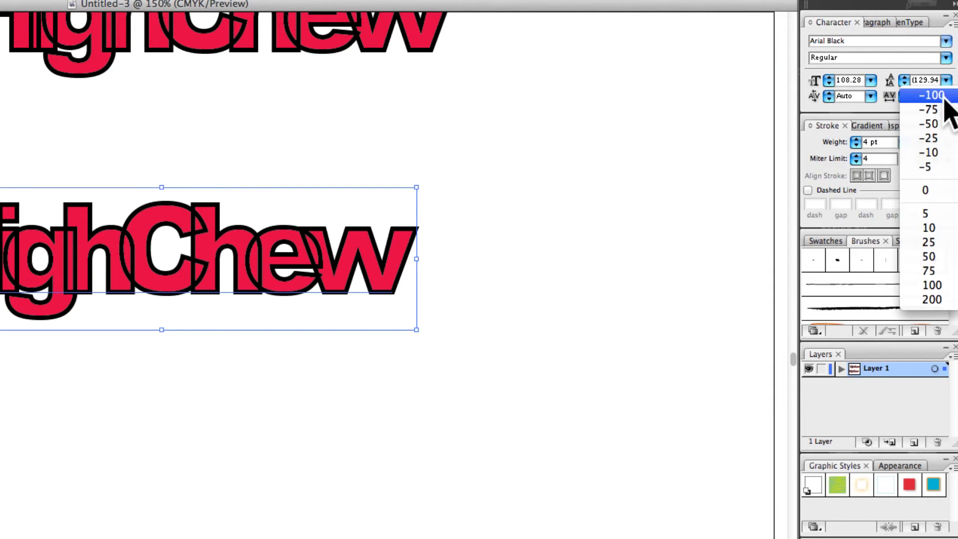
left_click(931, 111)
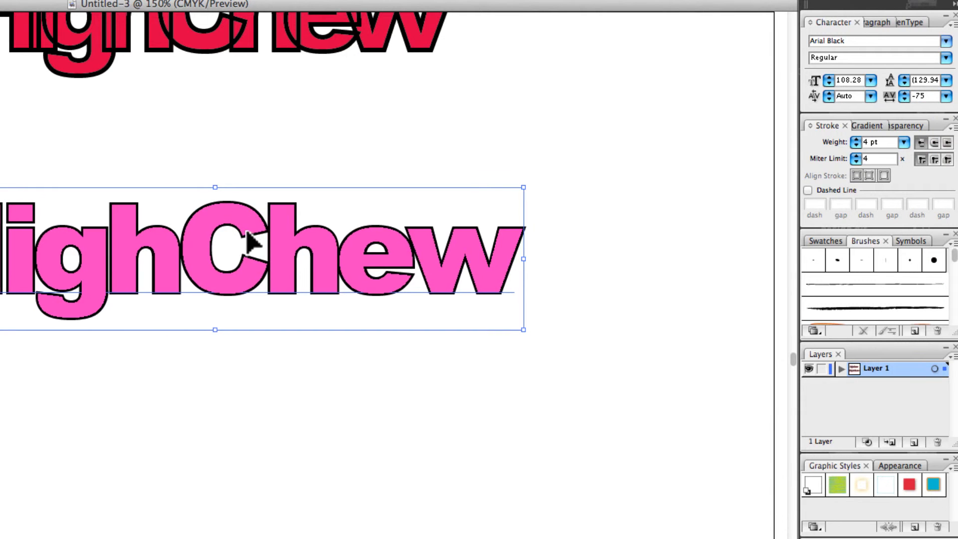
scroll(253, 242, "left", 3)
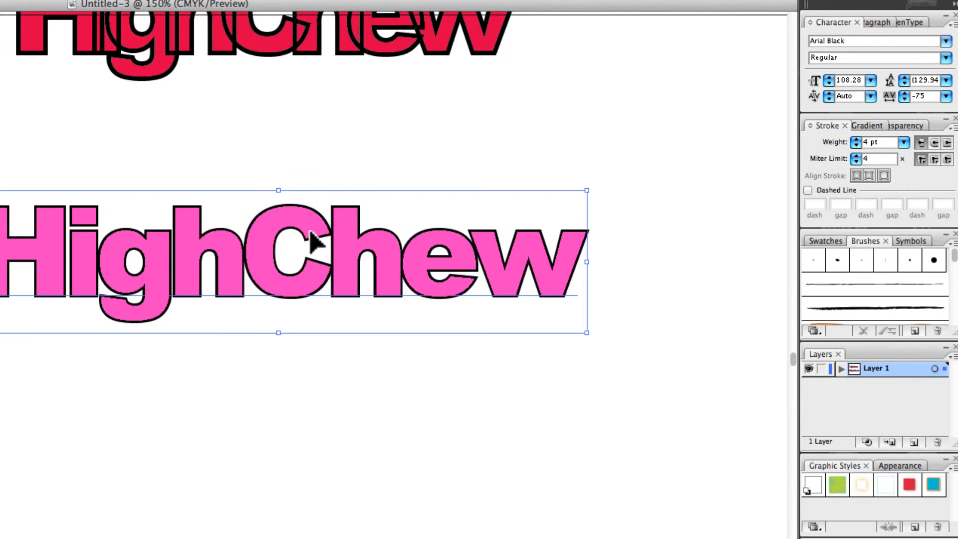
left_click(940, 96)
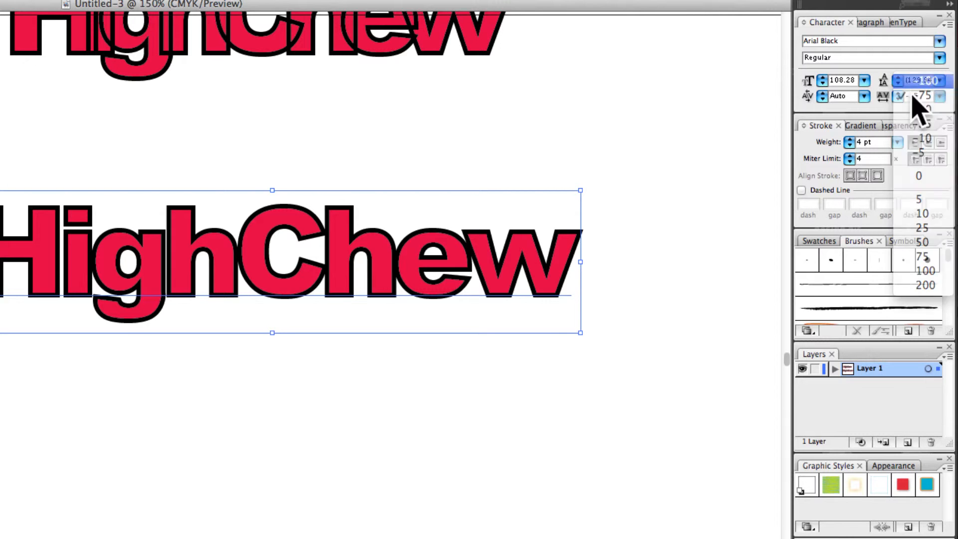
left_click(929, 79)
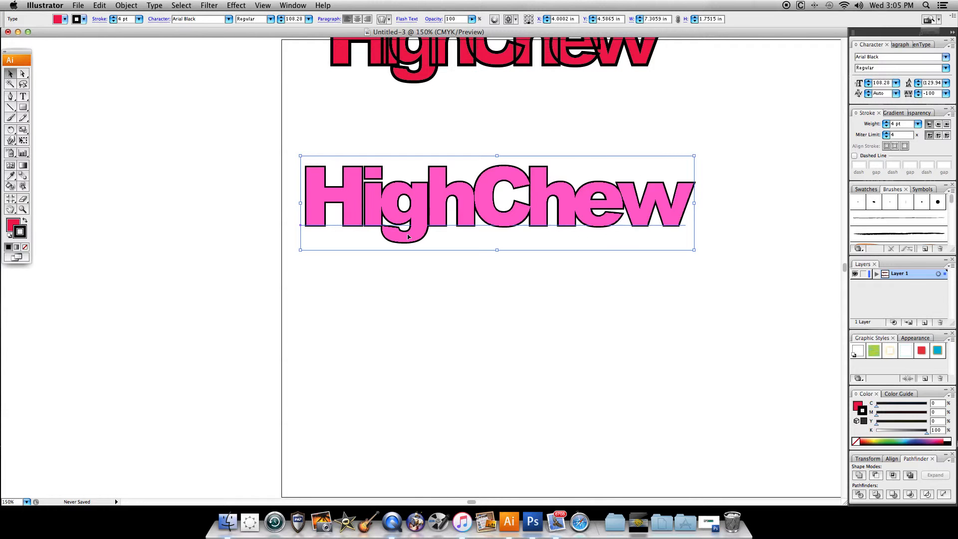
Convert the lower HighChew copy from live type to outlines.
right_click(414, 211)
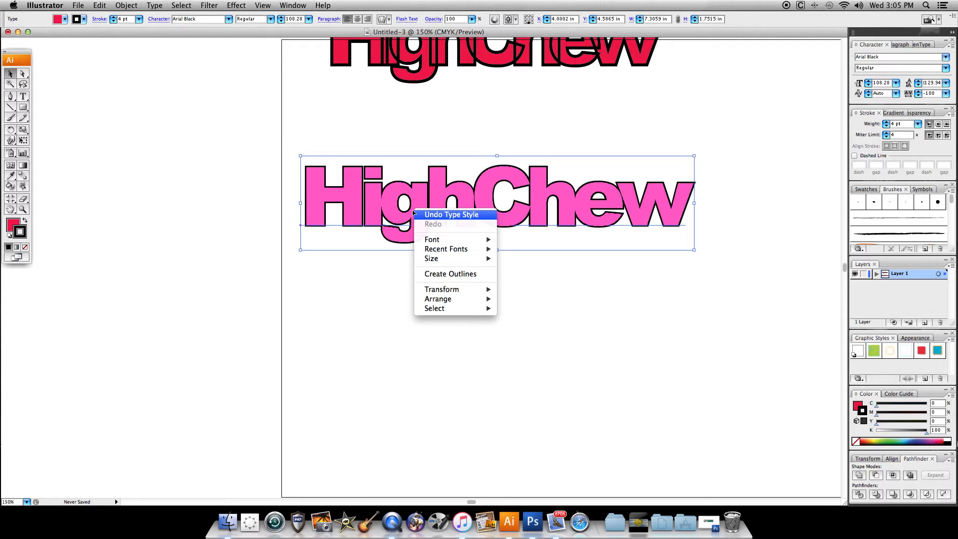
left_click(474, 274)
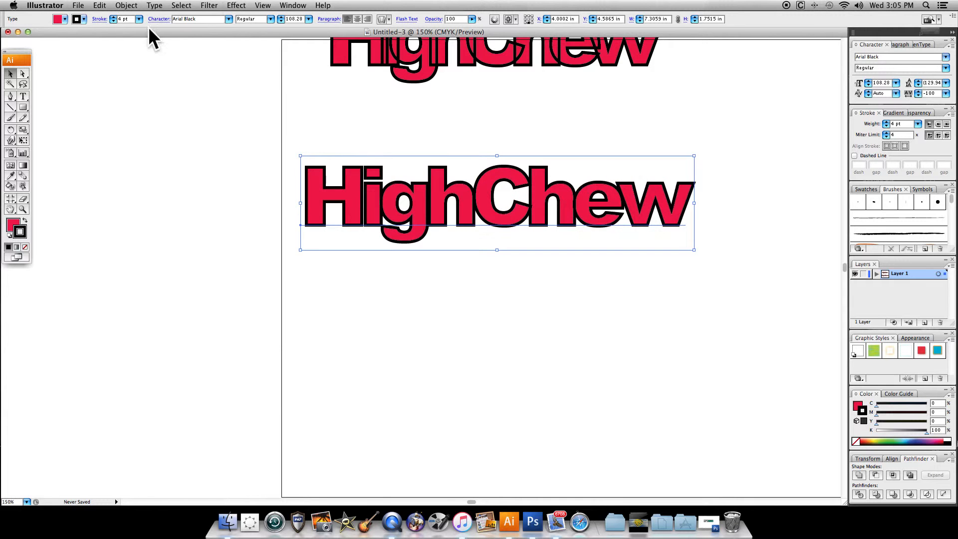
left_click(238, 159)
left_click_drag(238, 159, 316, 185)
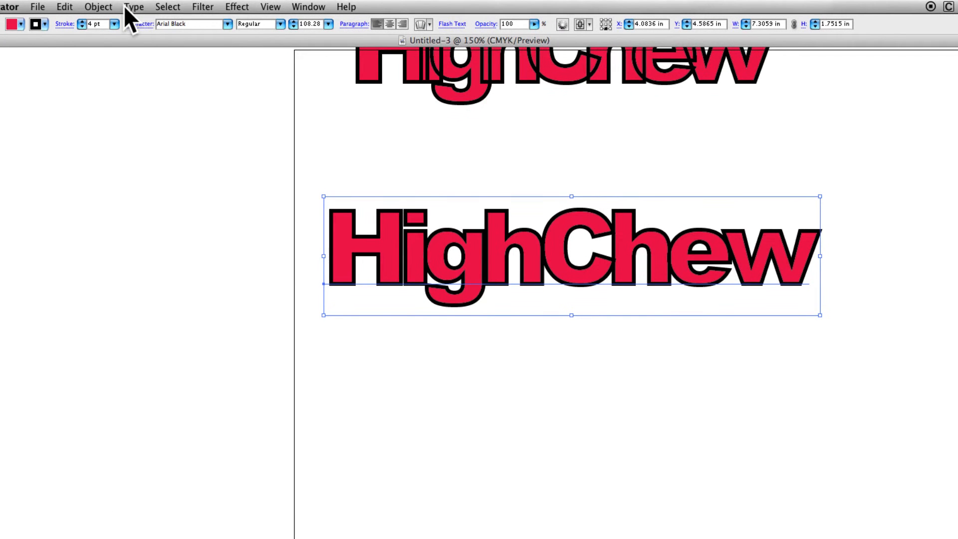
left_click(127, 5)
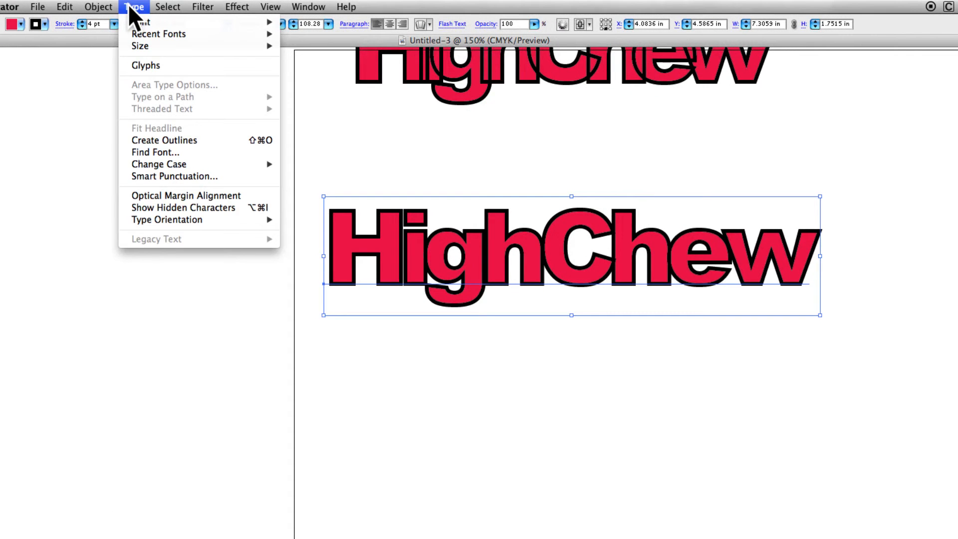
left_click(211, 140)
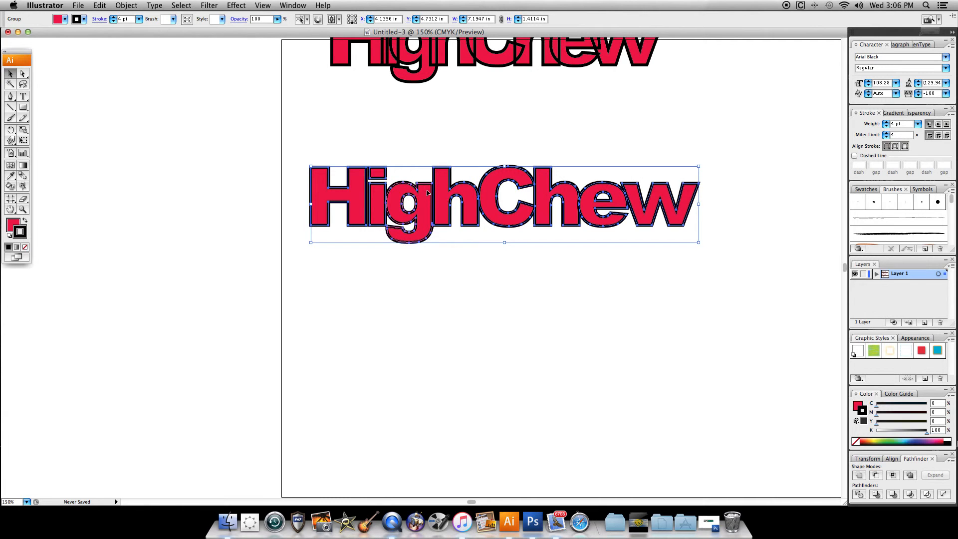
Try to edit the outlined HighChew lettering with the Type tool and return to the Selection tool.
left_click(23, 96)
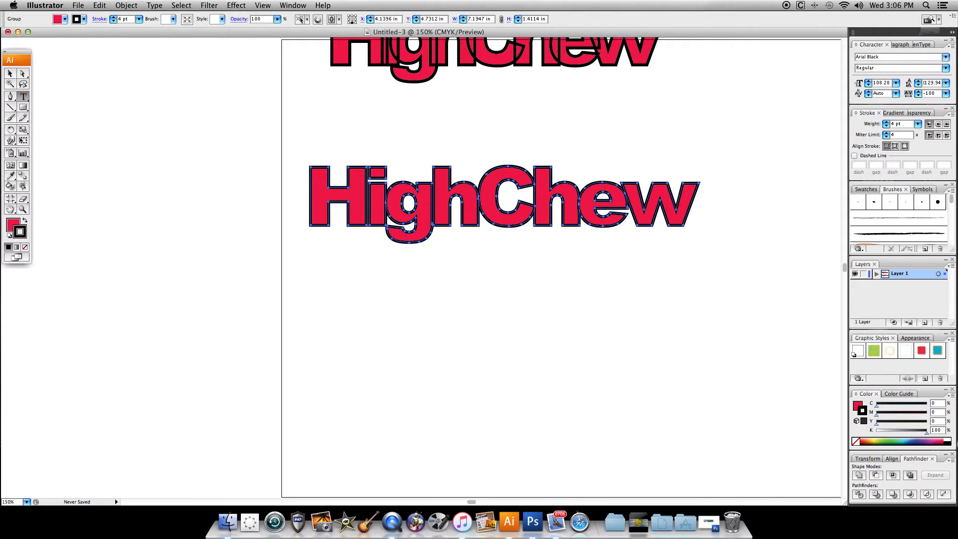
left_click(380, 196)
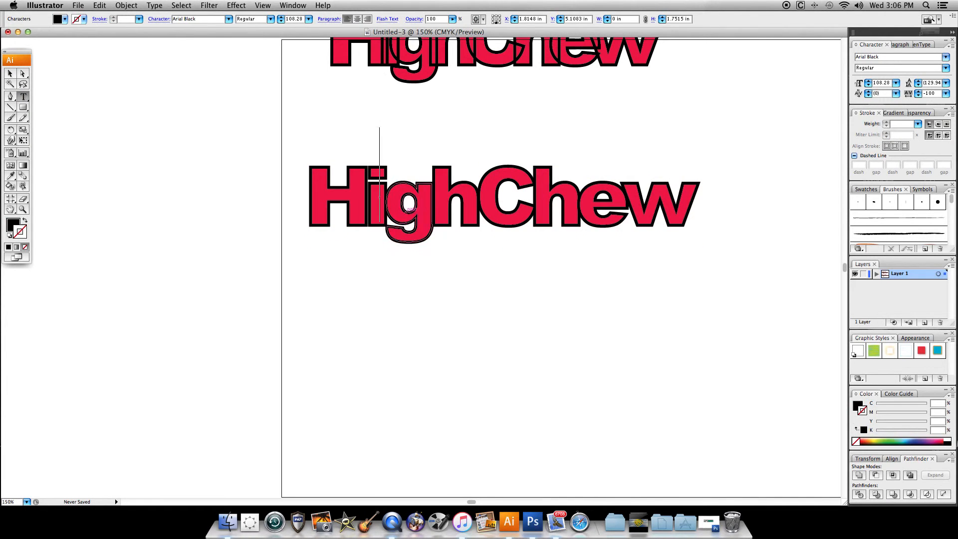
left_click(10, 74)
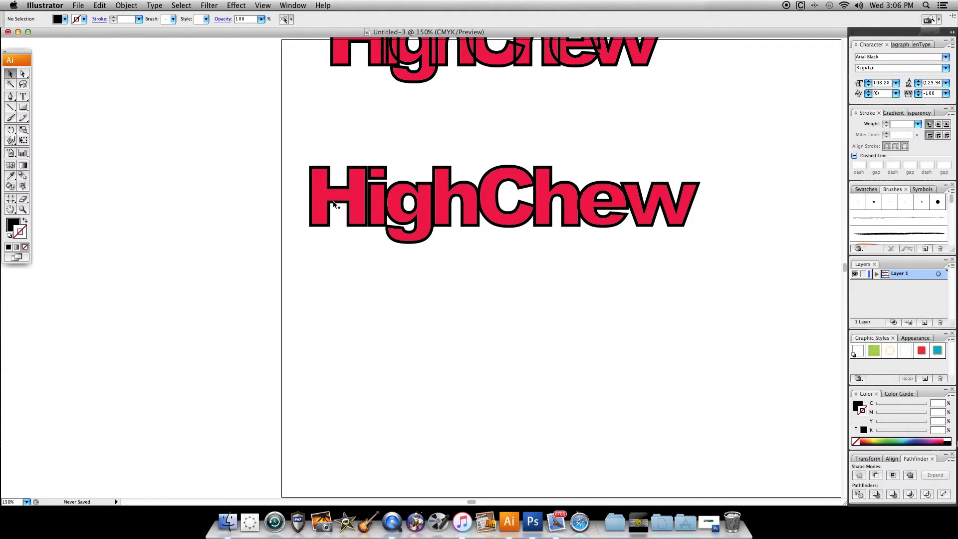
Ungroup the outlined HighChew lettering into separate letters and deselect everything.
left_click(384, 206)
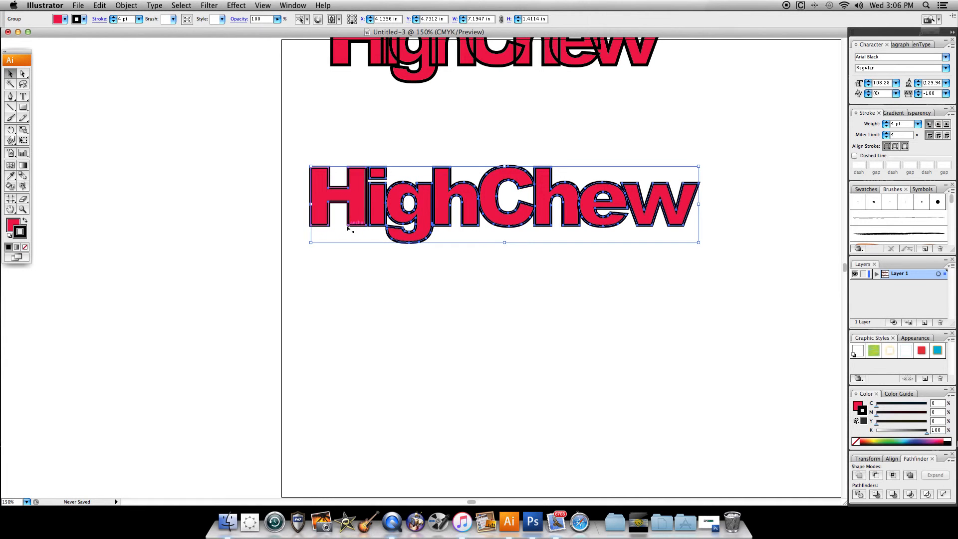
right_click(371, 202)
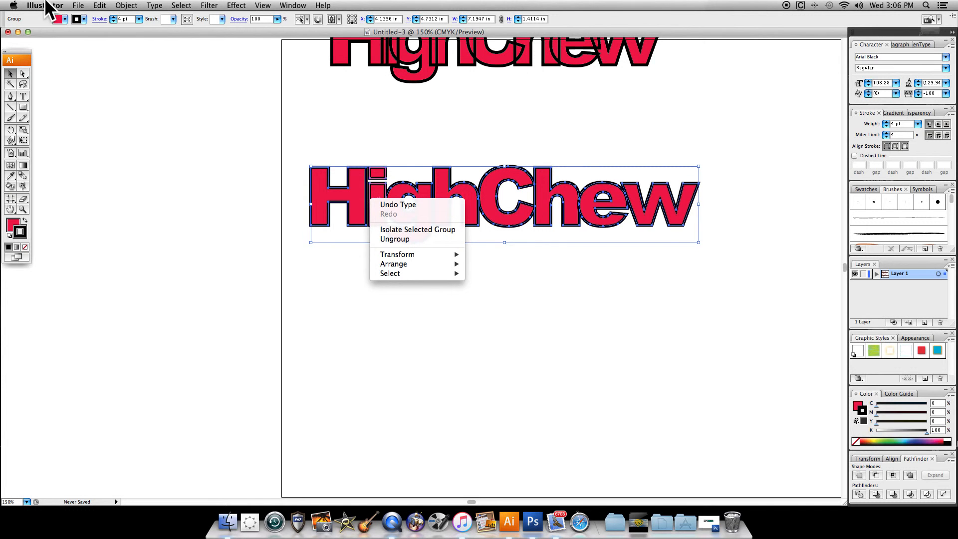
left_click(127, 2)
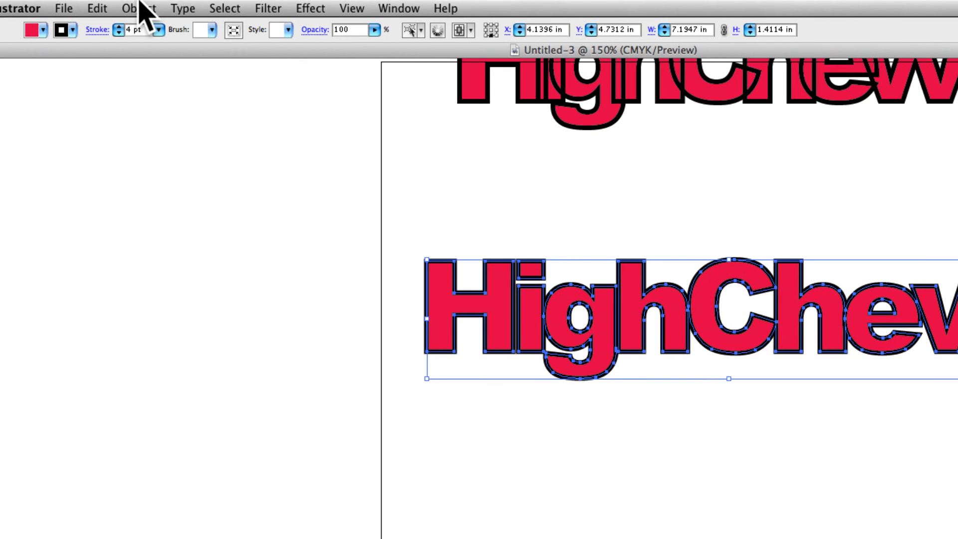
left_click(145, 5)
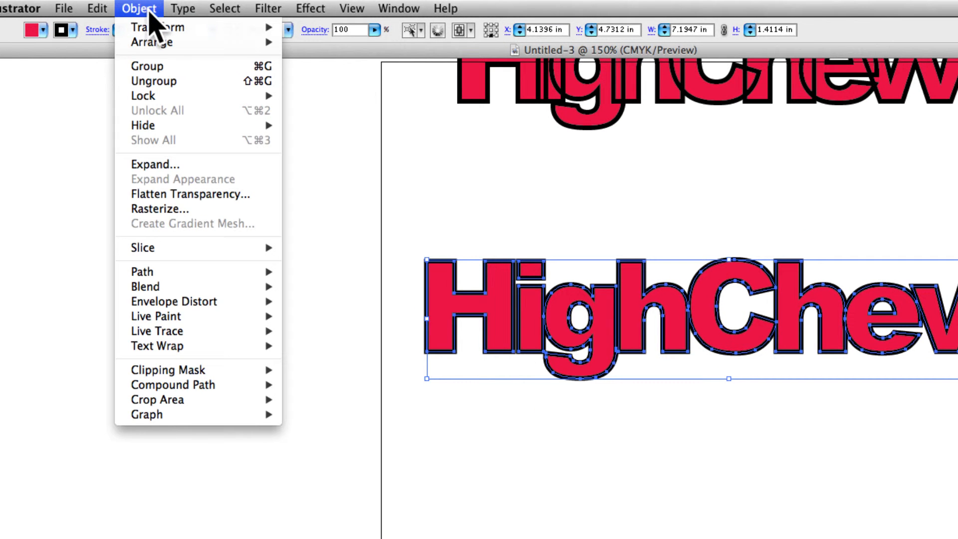
left_click(190, 81)
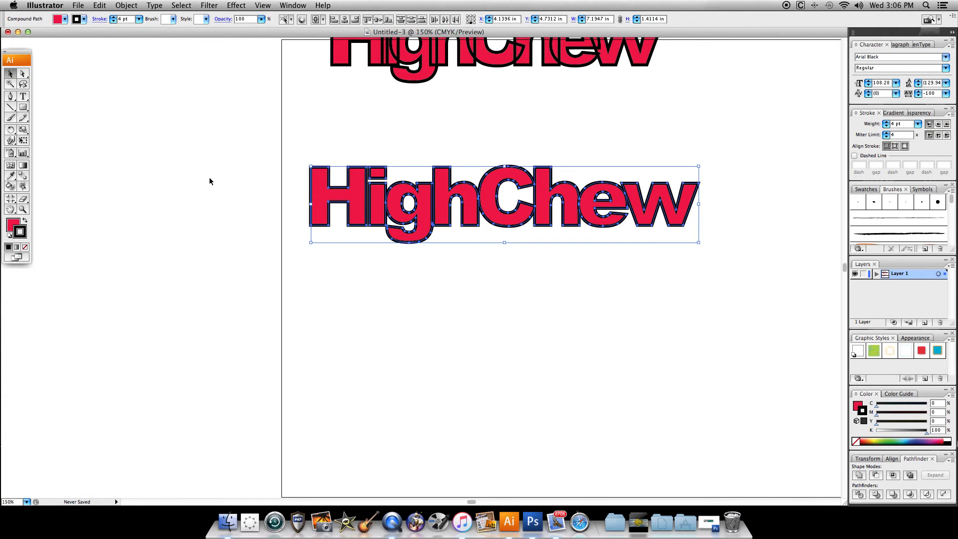
left_click(199, 178)
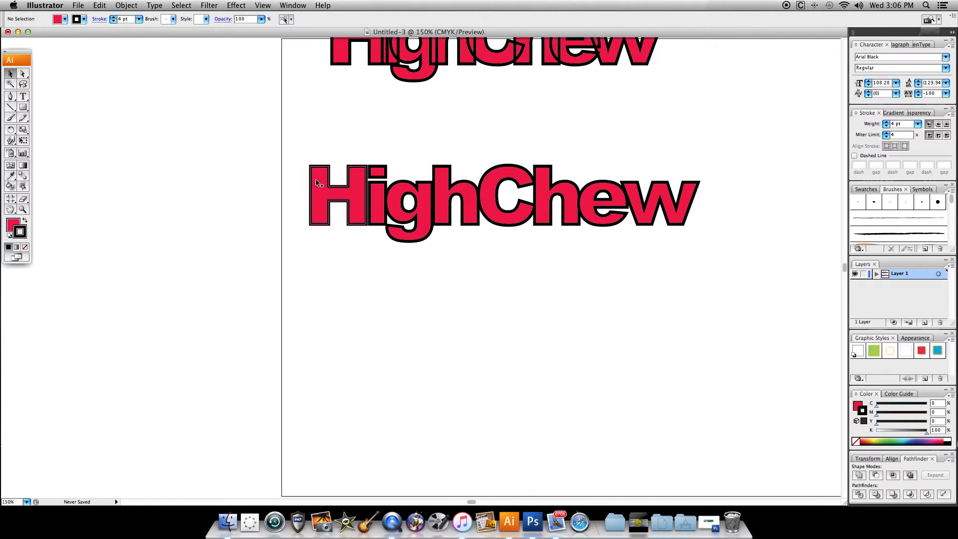
Nudge the first H of the lower outlined HighChew to the left and back to its original position.
left_click(344, 195)
key("Left")
key("Left")
key("Left")
key("Left")
key("Left")
key("Left")
key("Left")
key("Left")
key("Left")
key("Left")
key("Left")
key("Left")
key("Left")
key("Left")
key("Left")
key("Left")
key("Left")
key("Left")
key("Left")
key("Left")
key("Right")
key("Right")
key("Right")
key("Right")
key("Right")
key("Right")
key("Right")
key("Right")
key("Right")
key("Right")
key("Right")
key("Right")
key("Right")
key("Right")
key("Right")
key("Right")
key("Right")
key("Right")
key("Right")
key("Right")
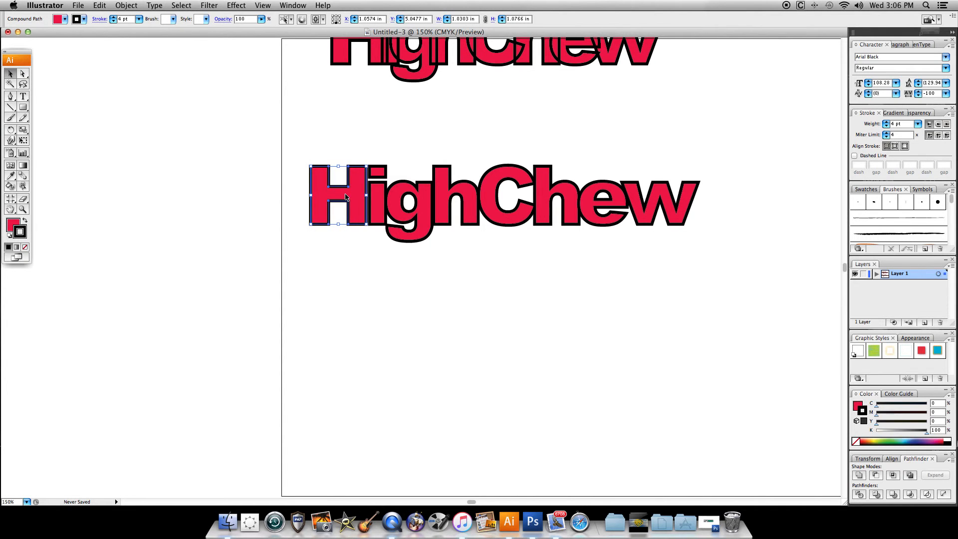
Try moving the i, g and h of the lower HighChew apart individually, undo the moves and deselect.
left_click(378, 200)
left_click_drag(392, 216, 394, 273)
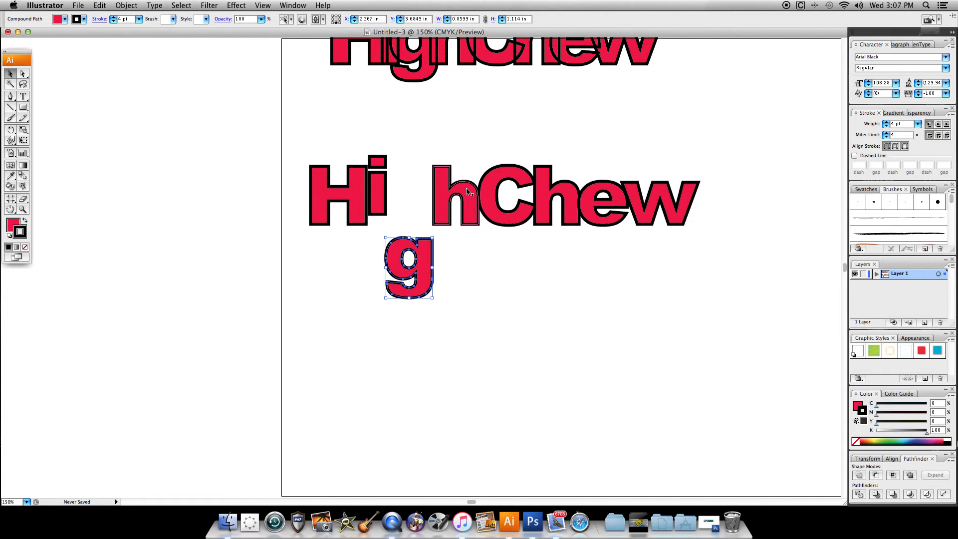
left_click_drag(457, 199, 424, 169)
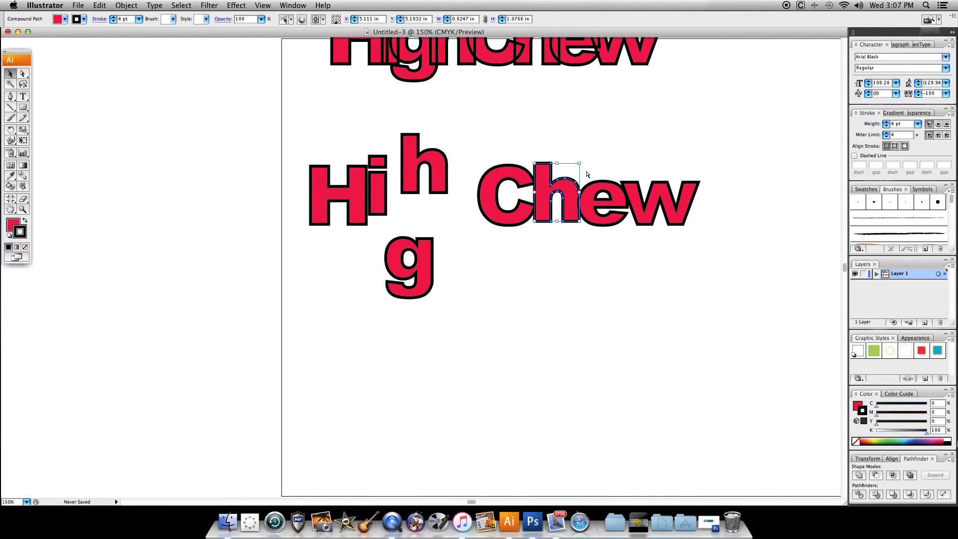
key("super+z")
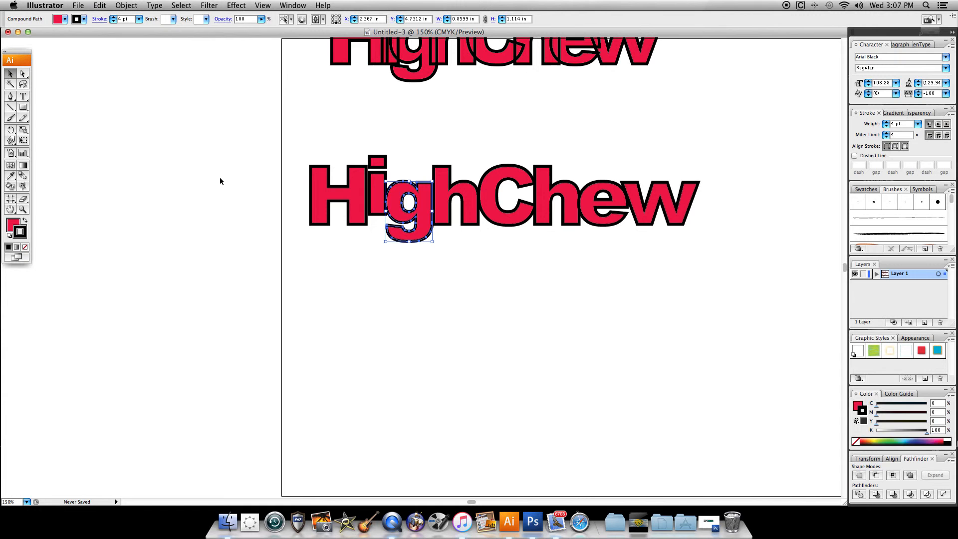
key("super+z")
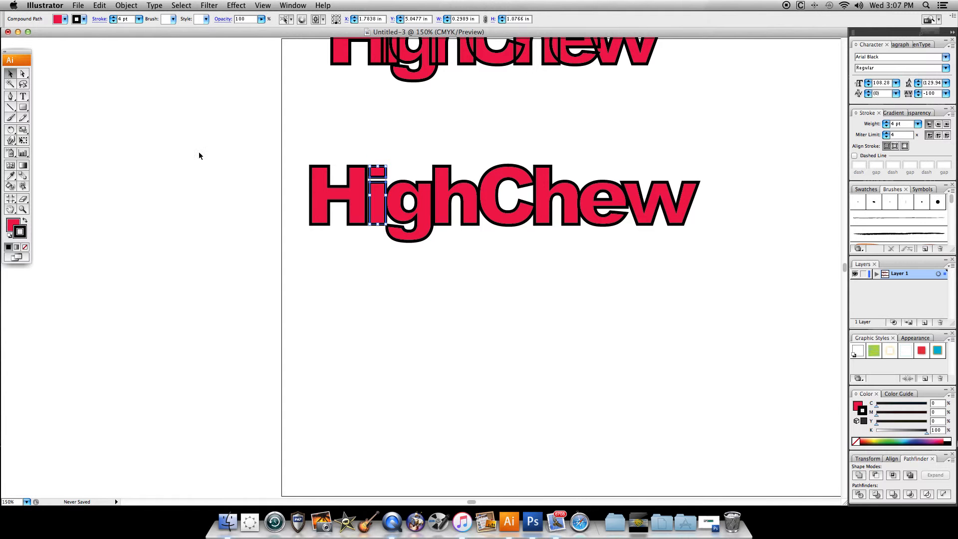
left_click(195, 207)
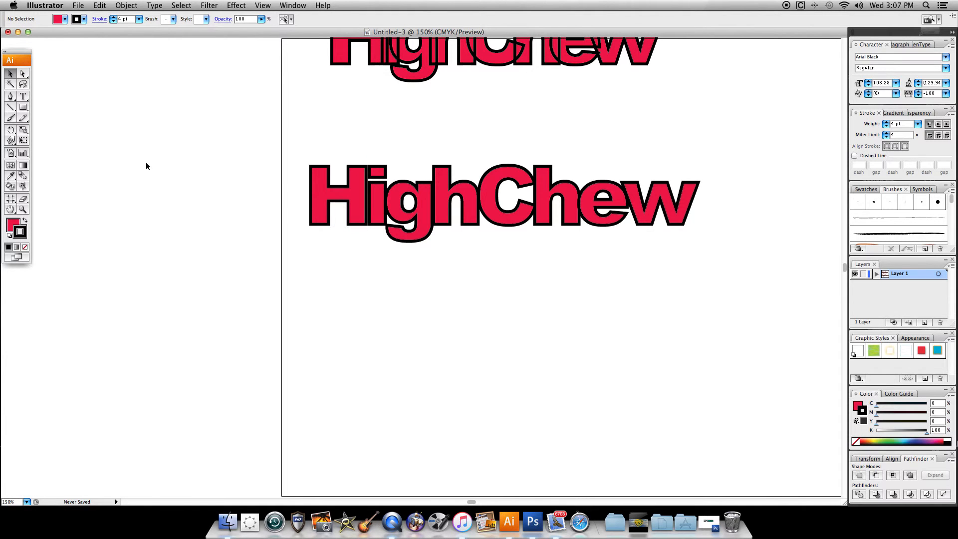
Stagger the letters of High in the lower HighChew by raising the H, g and h and lowering the i.
left_click(355, 200)
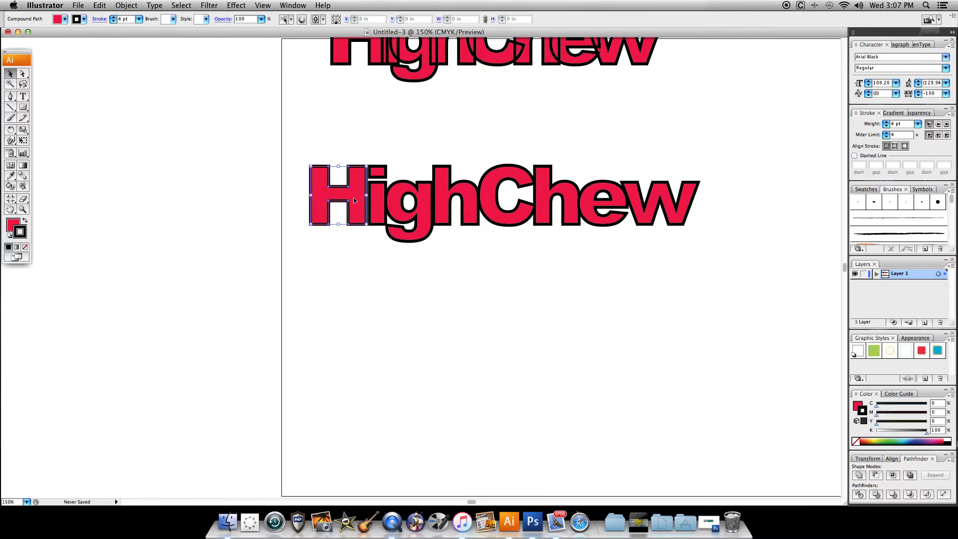
key("shift+Up")
left_click(371, 213)
left_click(422, 211)
key("shift+Up")
key("shift+Up")
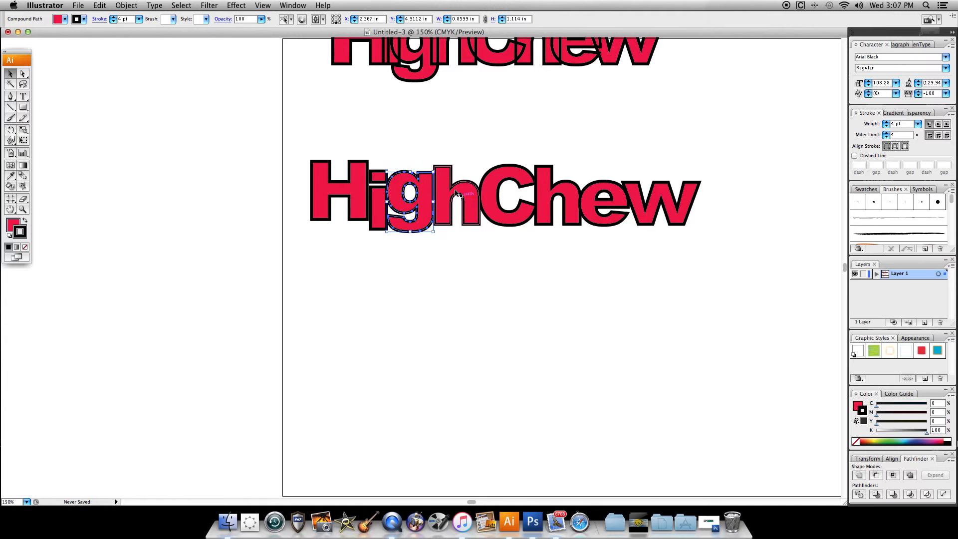
scroll(449, 199, "right", 1)
left_click(456, 195)
key("shift+Up")
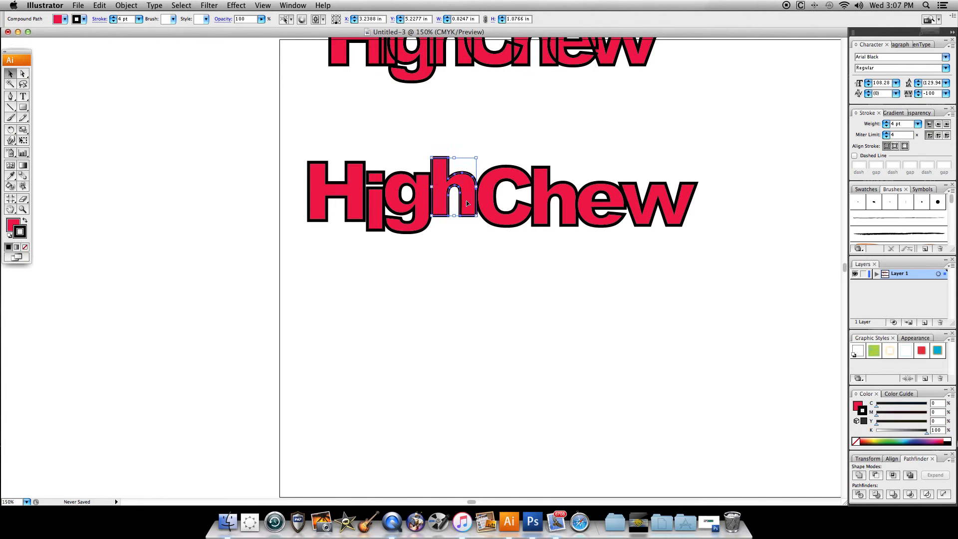
Nudge the C of the lower HighChew down and the h after it slightly to the right.
left_click(493, 210)
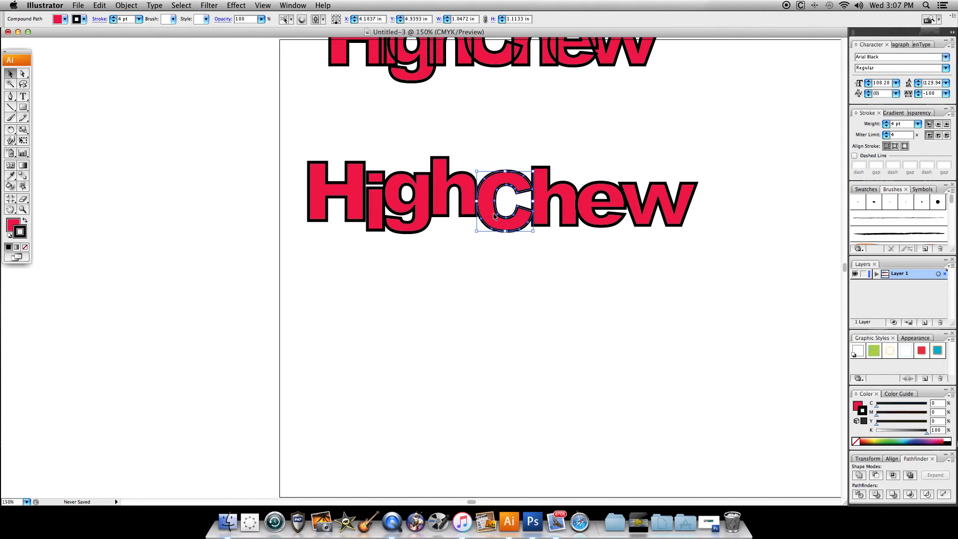
left_click(557, 194)
key("shift+Right")
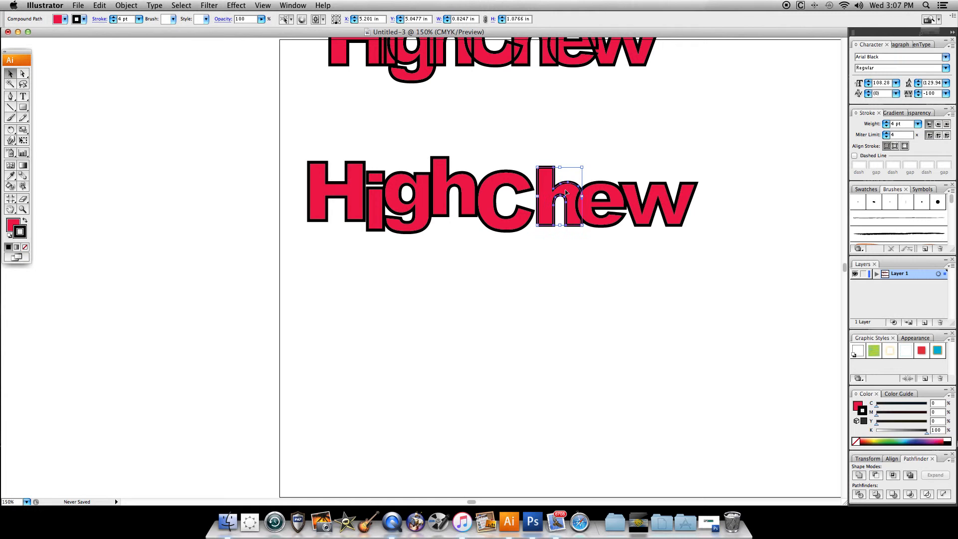
Rotate the e counterclockwise and tilt the final w clockwise in the lower HighChew, leaving nothing selected.
left_click(594, 199)
left_click_drag(632, 181, 603, 162)
left_click(596, 139)
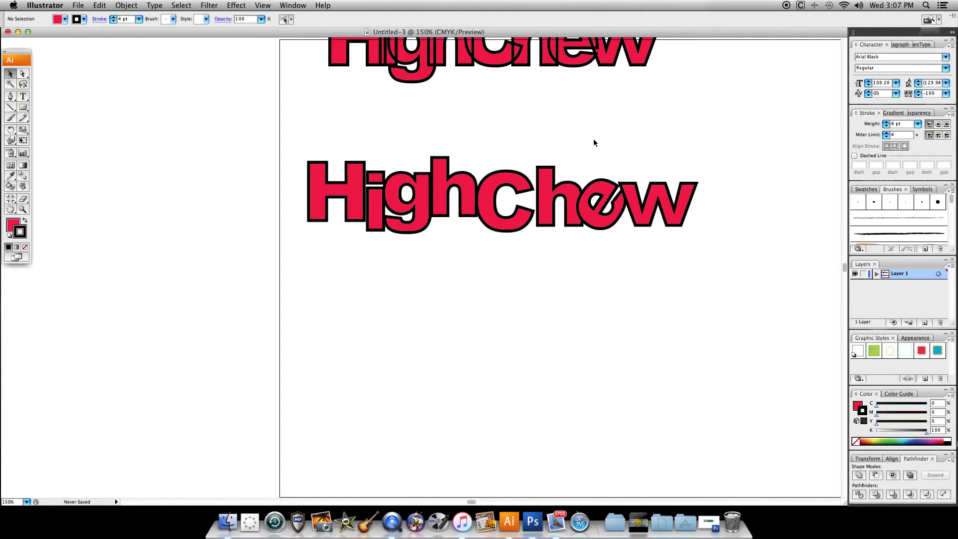
left_click(669, 207)
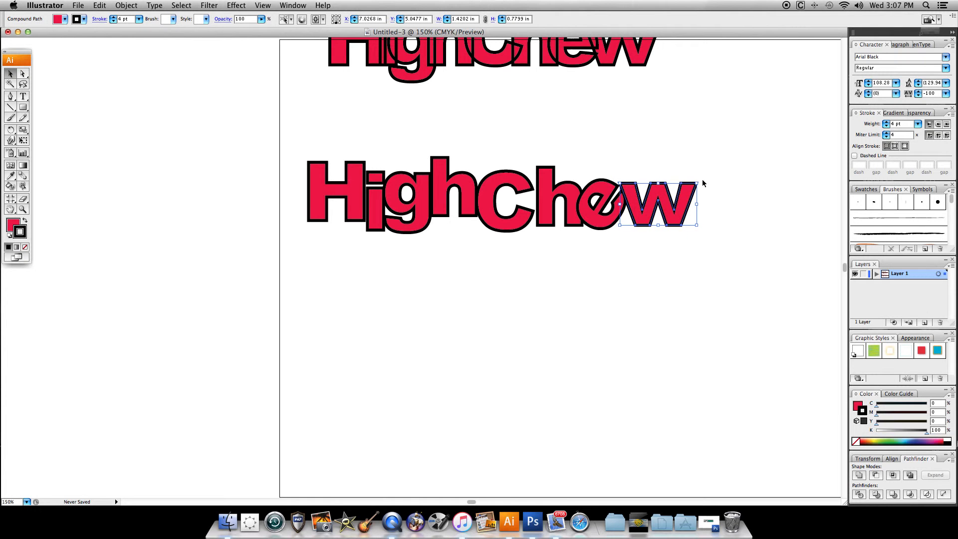
left_click_drag(702, 178, 704, 189)
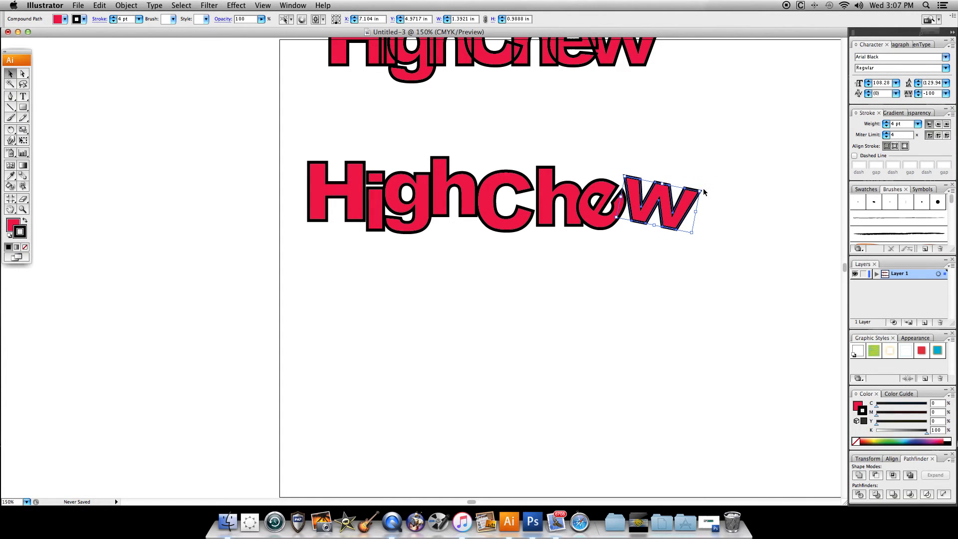
left_click(488, 254)
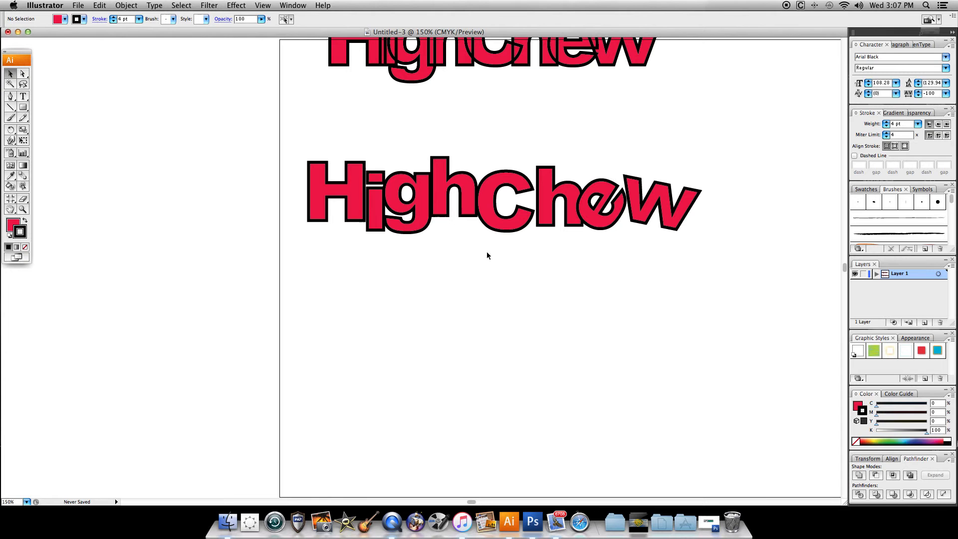
Enlarge the H and C of the lower HighChew together and shift them left and down.
left_click(325, 191)
left_click(508, 178, "shift")
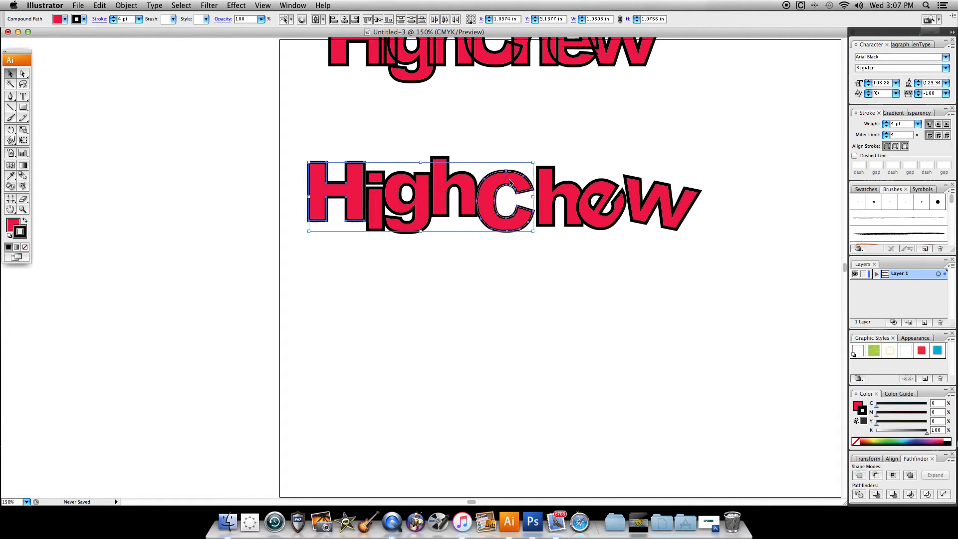
left_click_drag(533, 161, 562, 147)
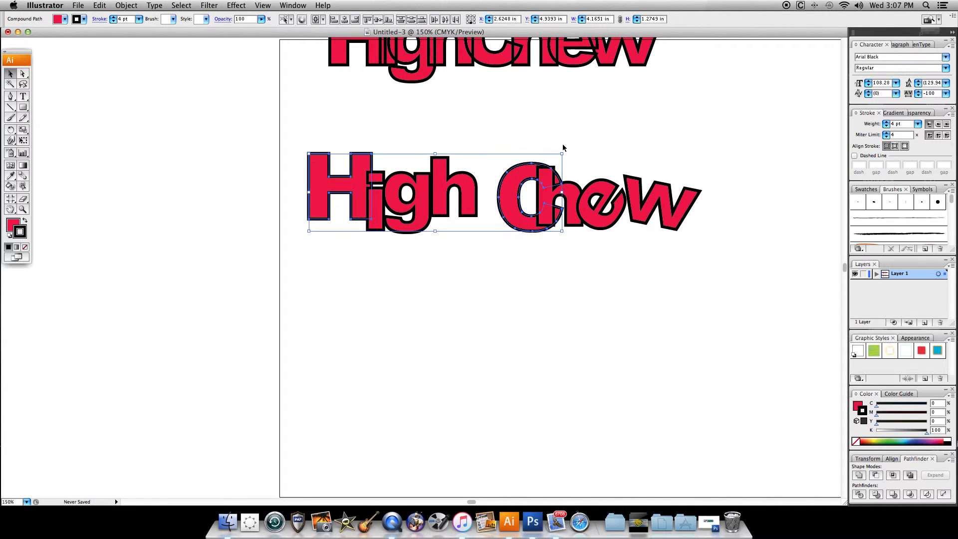
key("Left")
key("Left")
key("Left")
key("Left")
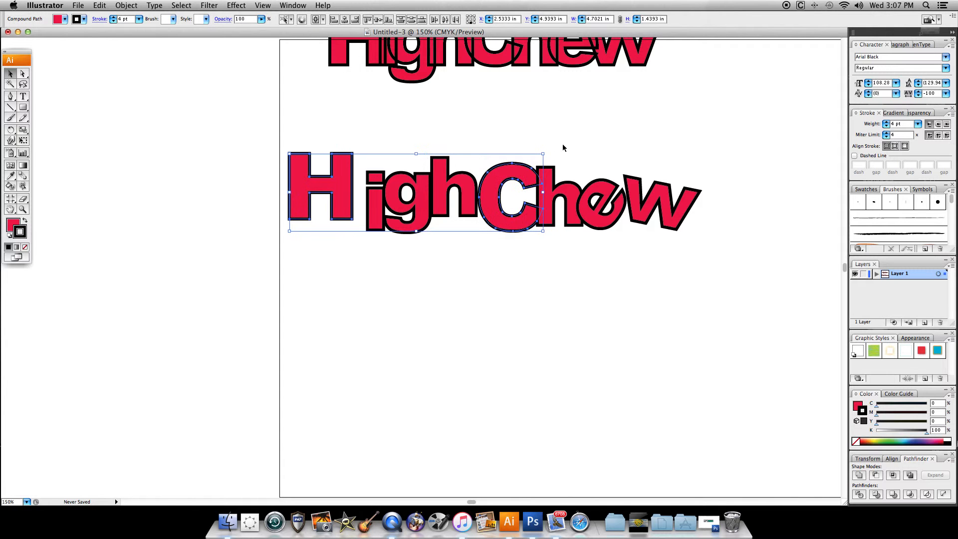
key("Down")
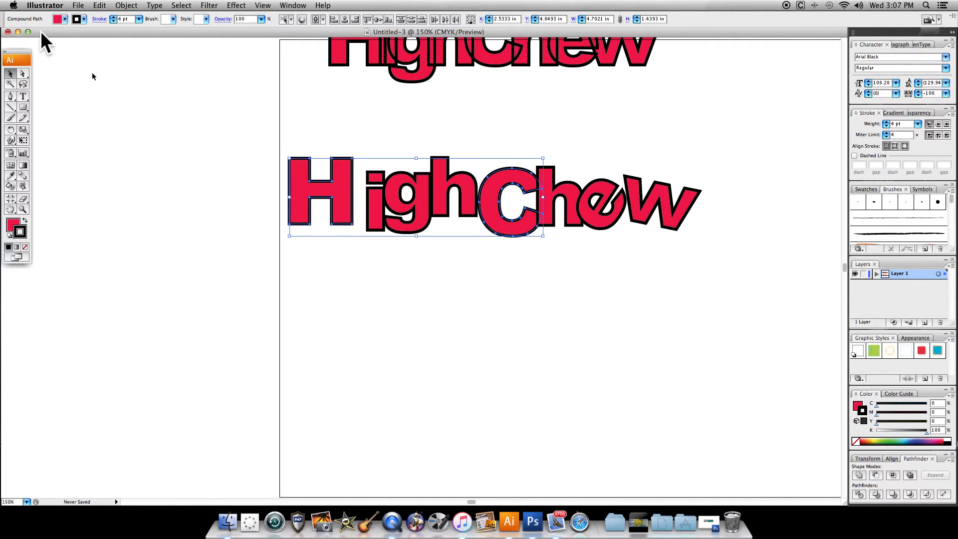
Move the i slightly up and left, shift the H and i together to the right, and deselect.
left_click(217, 160)
left_click_drag(375, 217, 369, 210)
left_click(366, 238)
left_click_drag(223, 180, 370, 218)
key("Right")
key("Right")
key("Right")
key("Right")
key("Right")
key("Right")
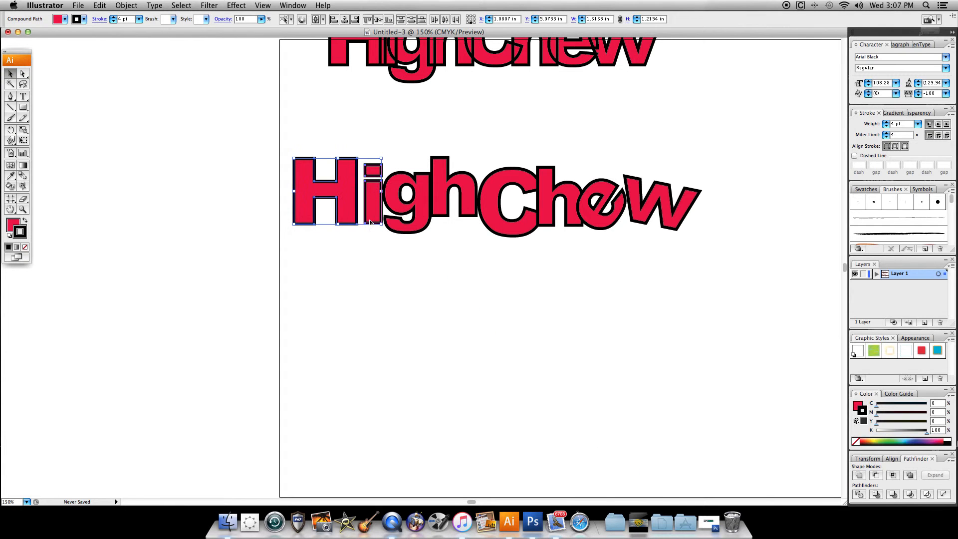
left_click(404, 305)
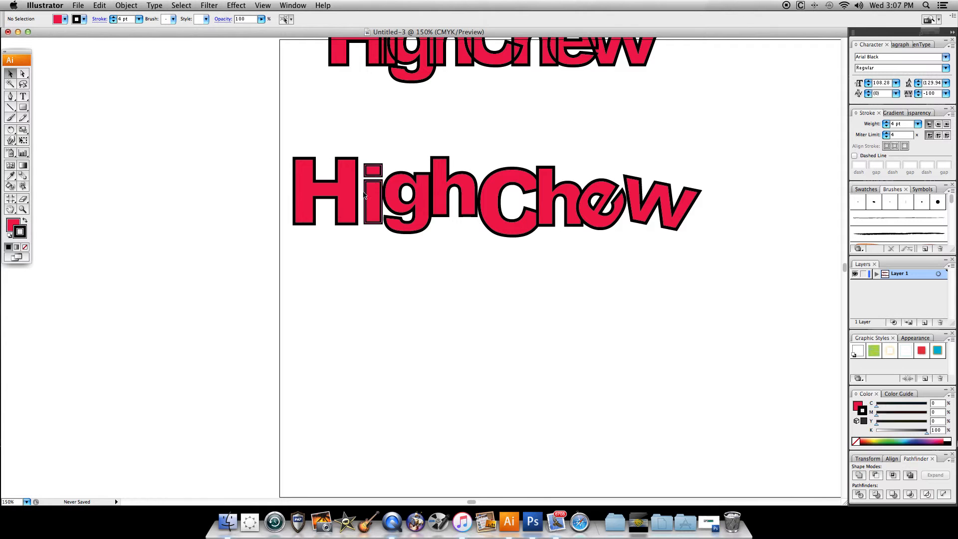
Enlarge the C of the lower HighChew further, nudge it right and deselect it.
left_click(504, 179)
mouse_move(479, 167)
left_mouse_down()
mouse_move(466, 142)
mouse_move(466, 155)
left_mouse_up()
key("Right")
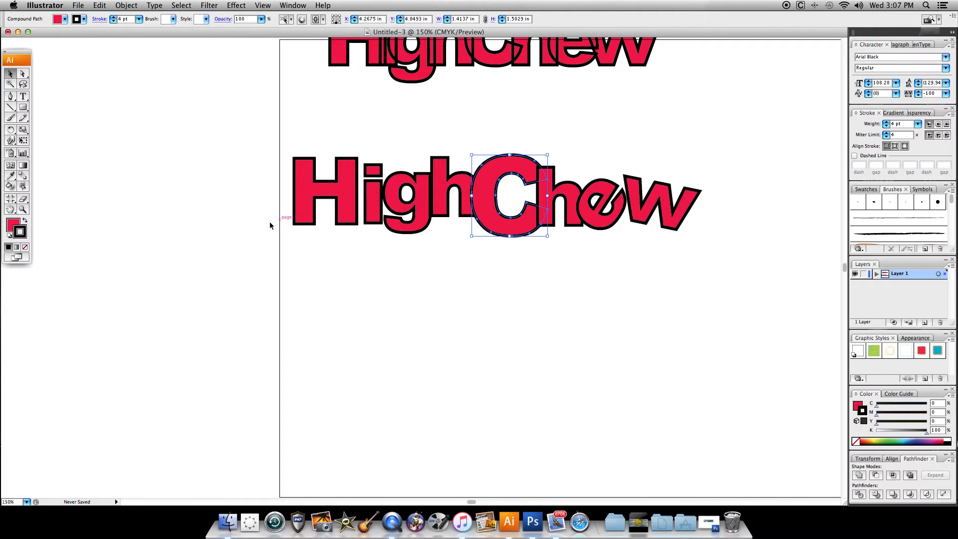
left_click(208, 217)
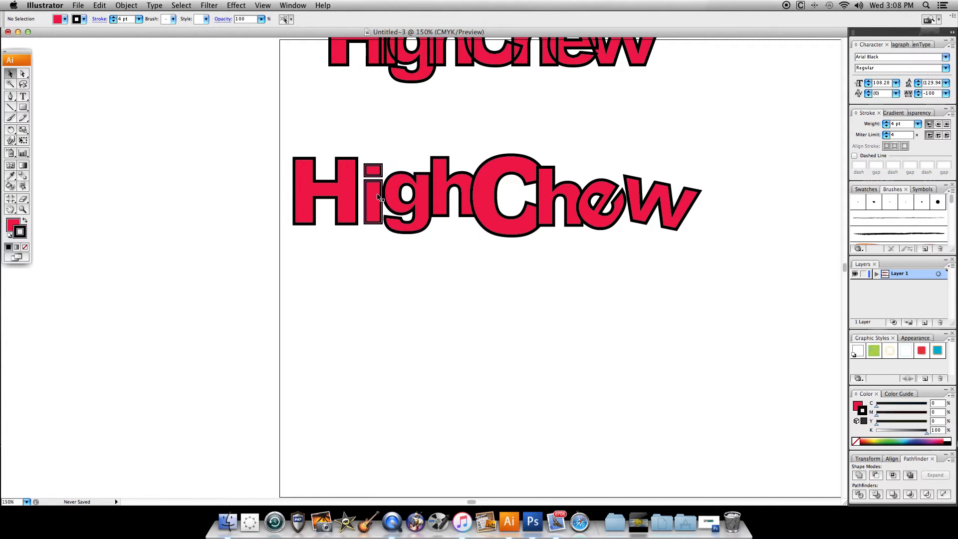
Move the i out of the lower HighChew to the empty area below the word and deselect it.
scroll(378, 195, "down", 2)
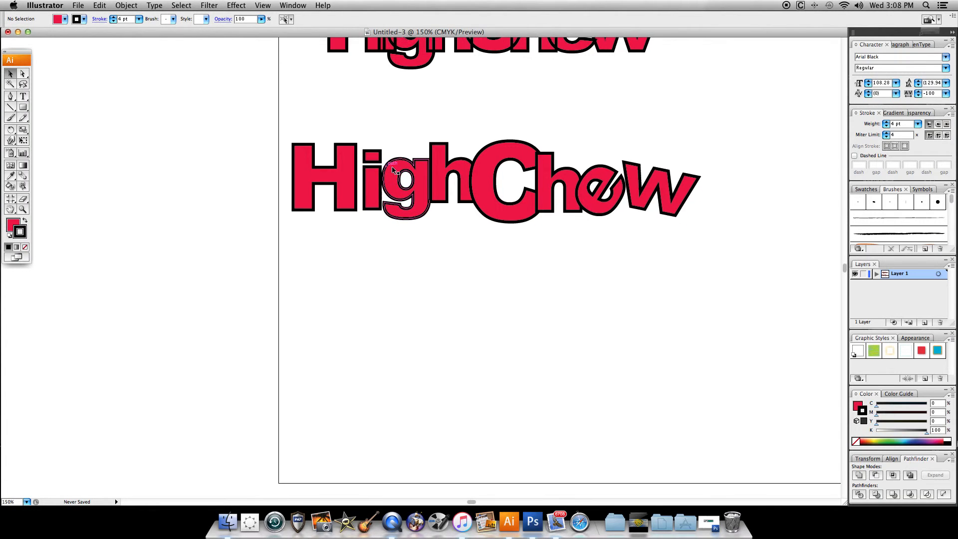
left_click_drag(378, 183, 362, 243)
left_click(321, 248)
left_click(412, 241)
left_click(329, 244)
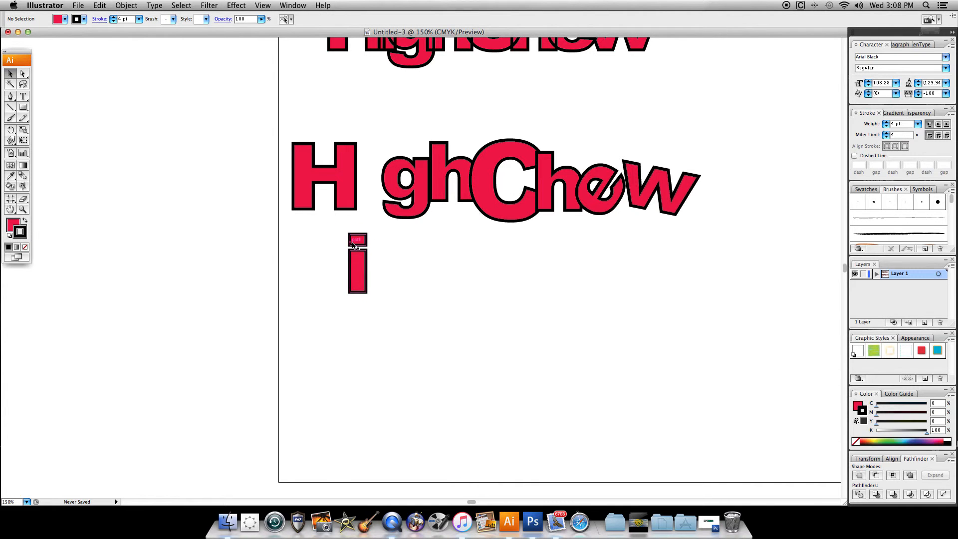
Shift the separated i slightly and release its compound path.
scroll(362, 237, "down", 1)
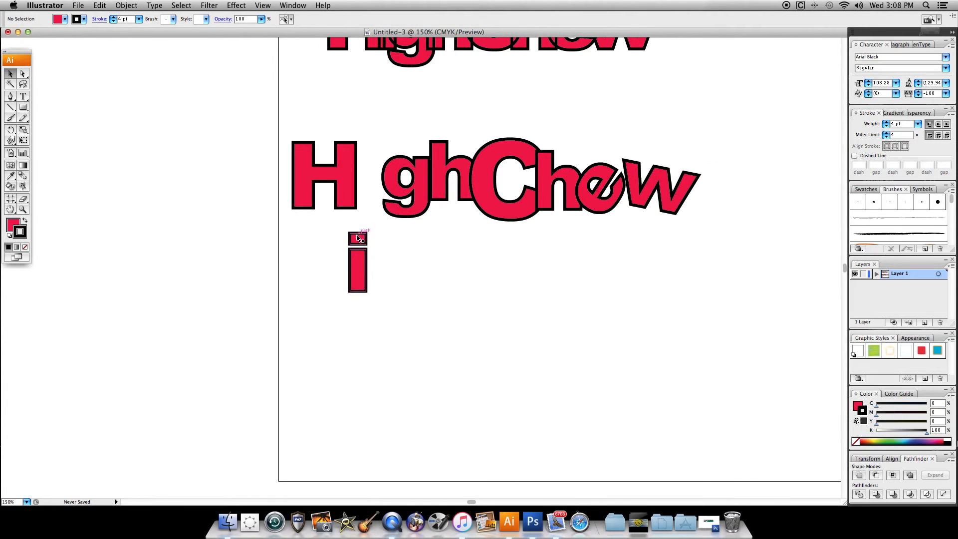
left_click(355, 236)
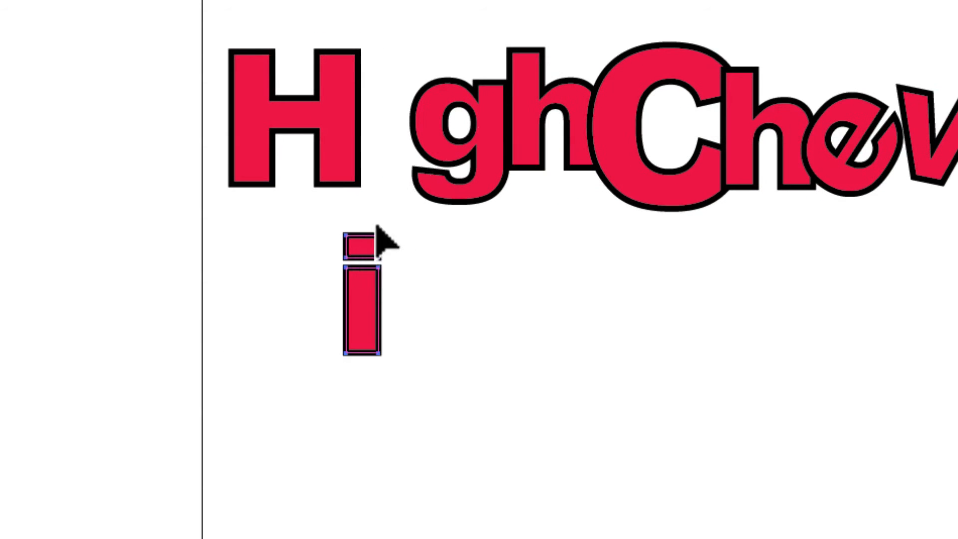
left_click_drag(376, 225, 367, 232)
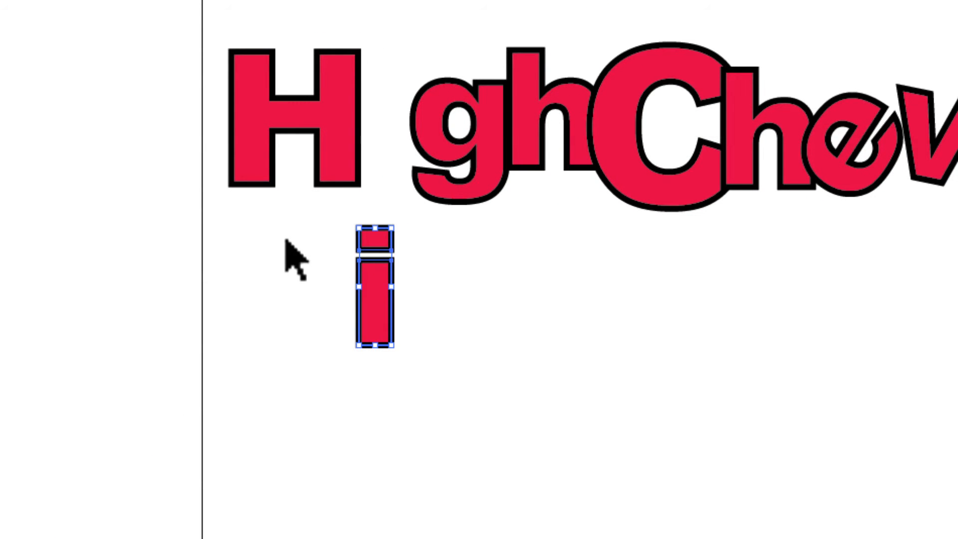
right_click(369, 269)
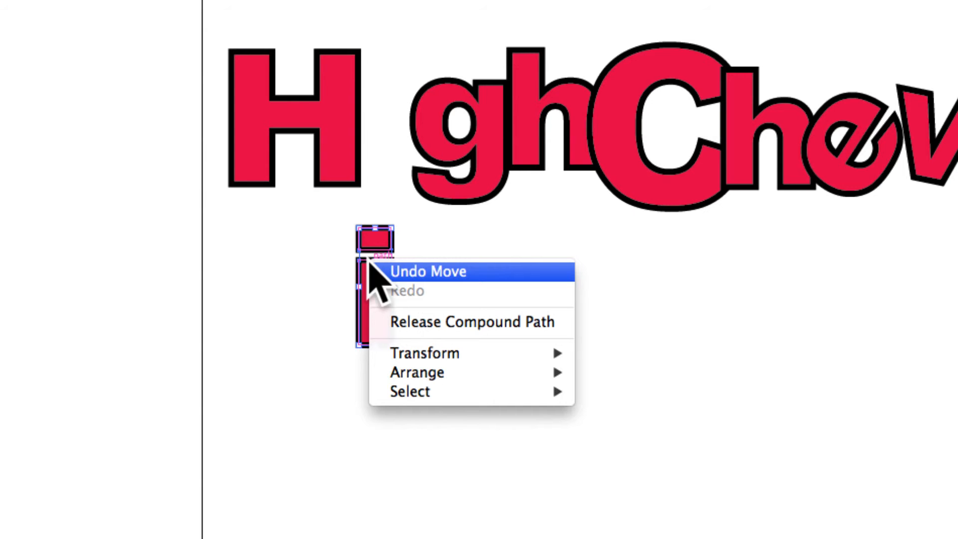
left_click(441, 322)
Move the i's dot to the right on its own, put it back above the stem and deselect.
left_click(338, 254)
left_click_drag(383, 234, 447, 268)
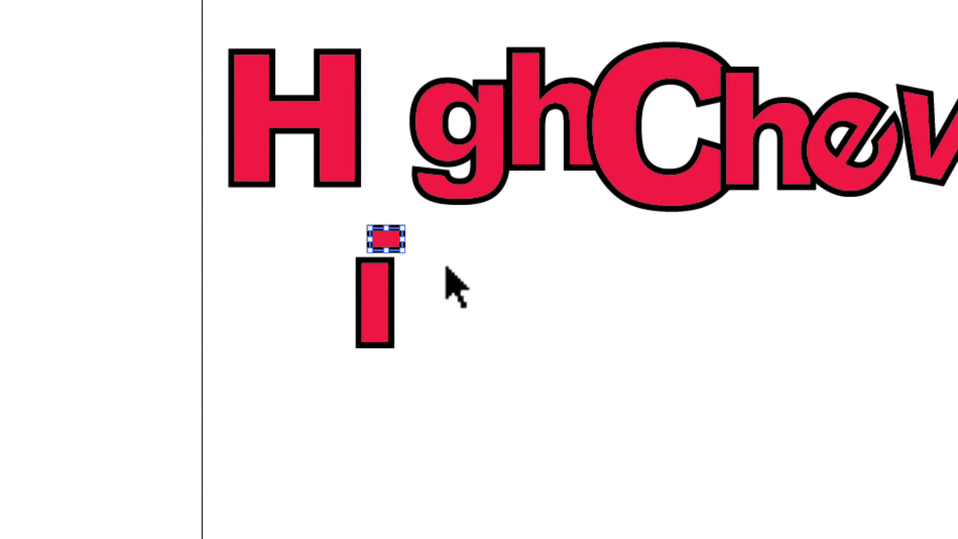
left_click_drag(407, 238, 396, 239)
left_click(321, 252)
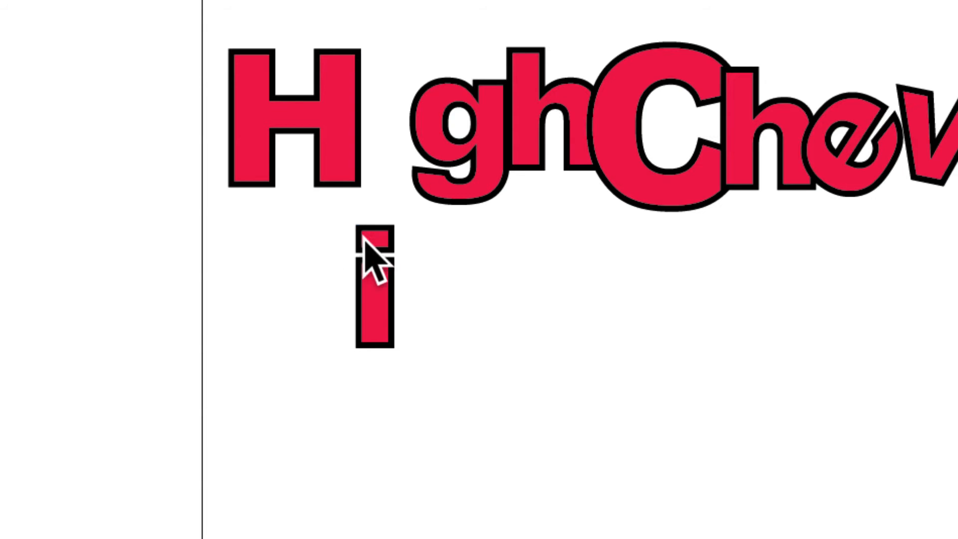
Move the dot and stem of the i together back between the H and g, and deselect.
left_click_drag(374, 277, 379, 122)
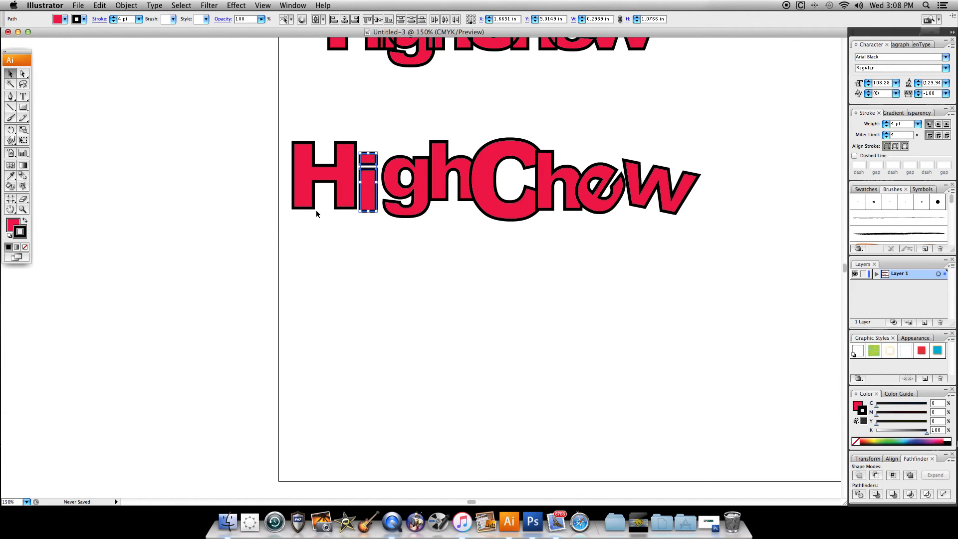
left_click(149, 250)
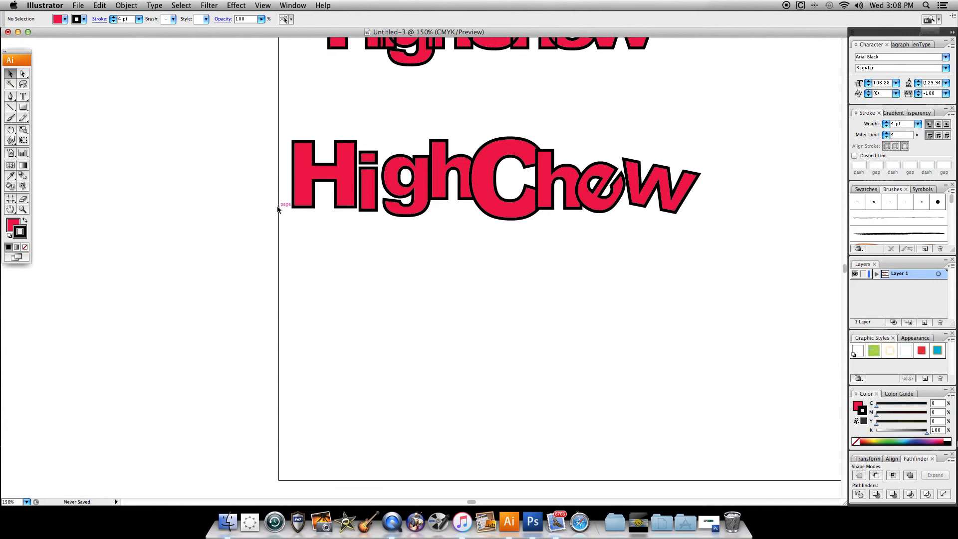
Move the High letters of the lower word about 0.35 in to the left, away from Chew, and deselect them.
left_click_drag(250, 171, 441, 204)
scroll(433, 188, "left", 1)
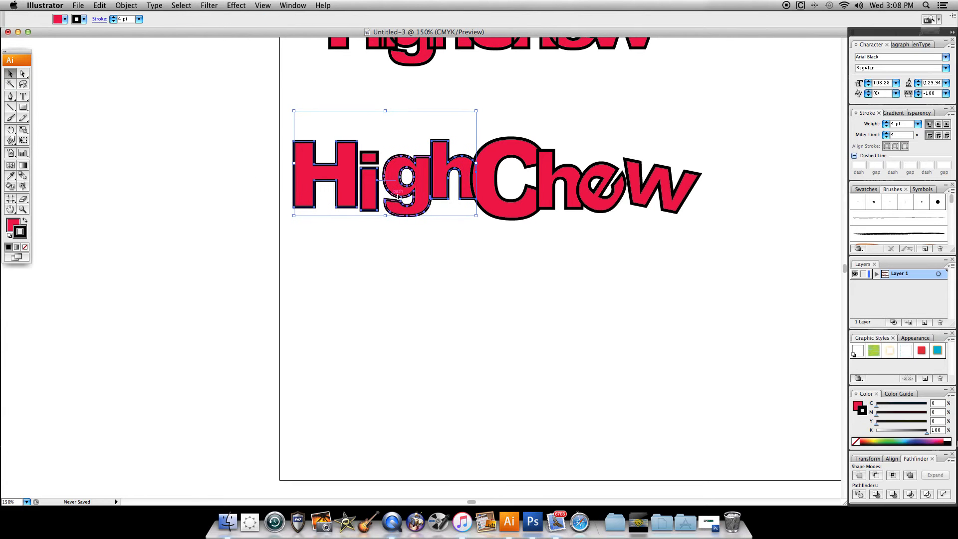
scroll(466, 195, "down", 1)
left_click_drag(247, 163, 465, 194)
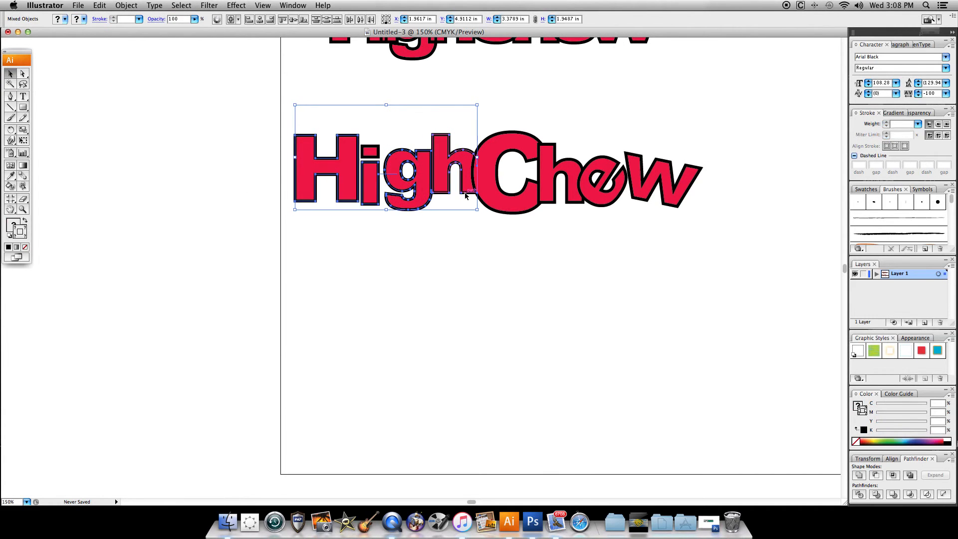
key("Left")
key("Left")
key("Left")
key("Left")
key("Left")
key("Left")
key("Left")
key("Left")
key("Left")
key("Left")
key("Left")
key("Left")
key("Left")
key("Left")
key("Left")
key("Left")
key("Left")
key("Left")
key("Left")
key("Left")
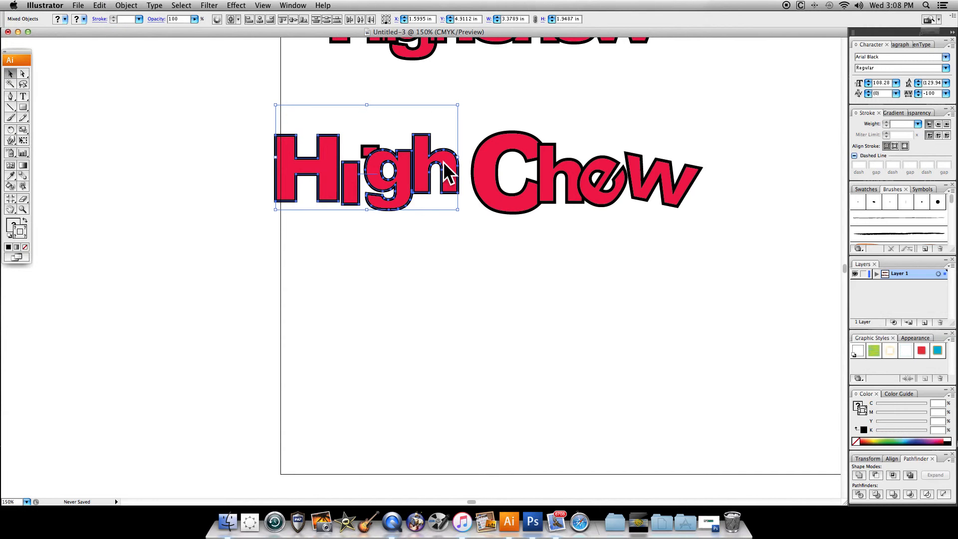
left_click(454, 257)
Set the tracking of the whole upper HighChew text to 0.
scroll(452, 88, "up", 5)
scroll(479, 121, "up", 2)
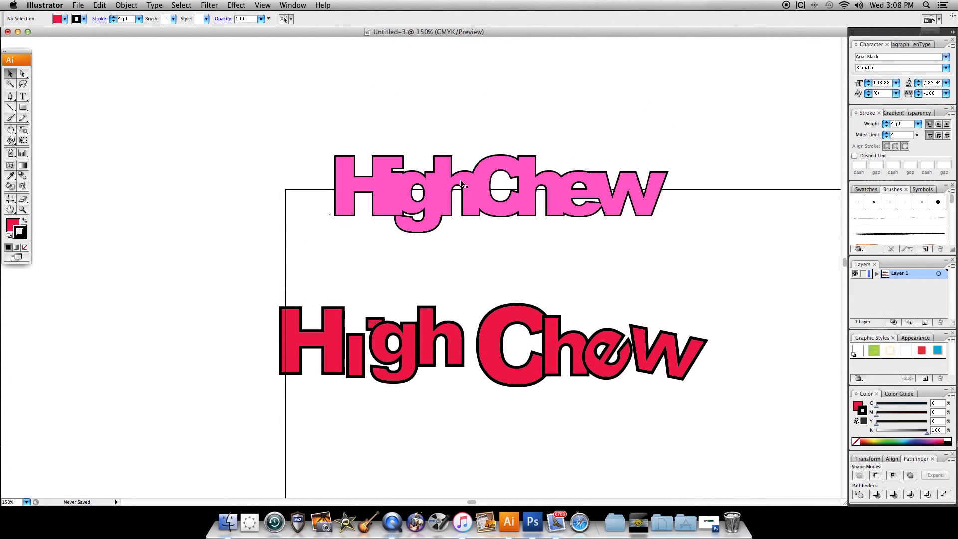
double_click(438, 229)
key("super+a")
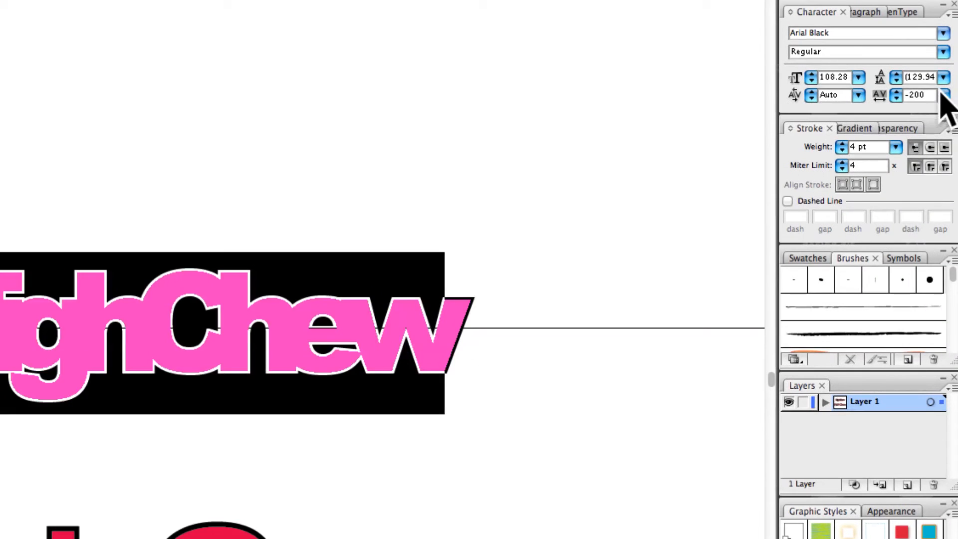
left_click(945, 94)
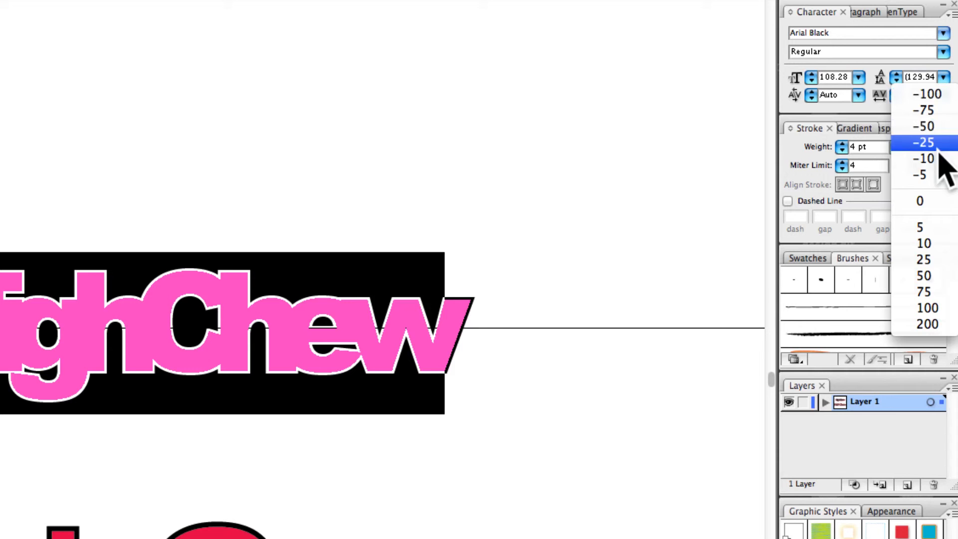
left_click(927, 201)
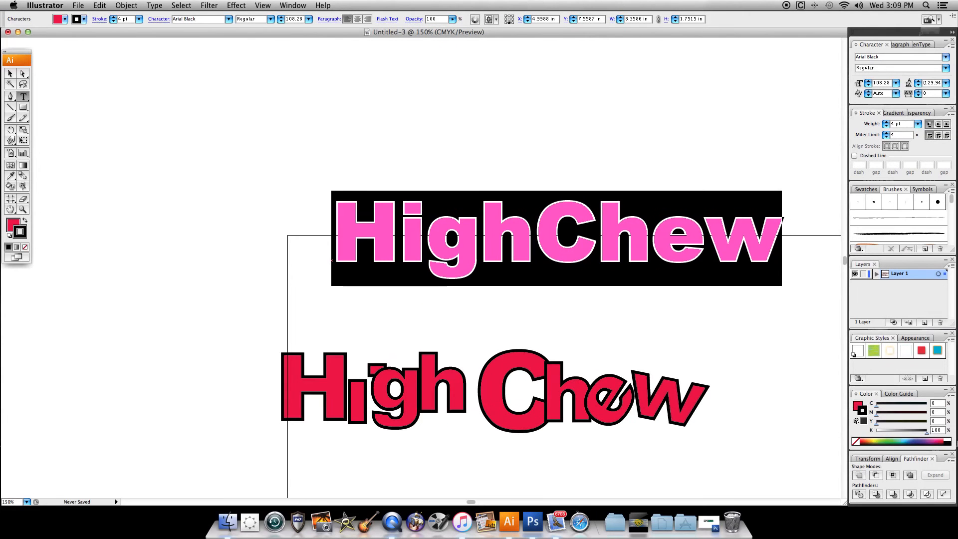
Insert a space between High and Chew in the upper text and finish editing it.
left_click(425, 214)
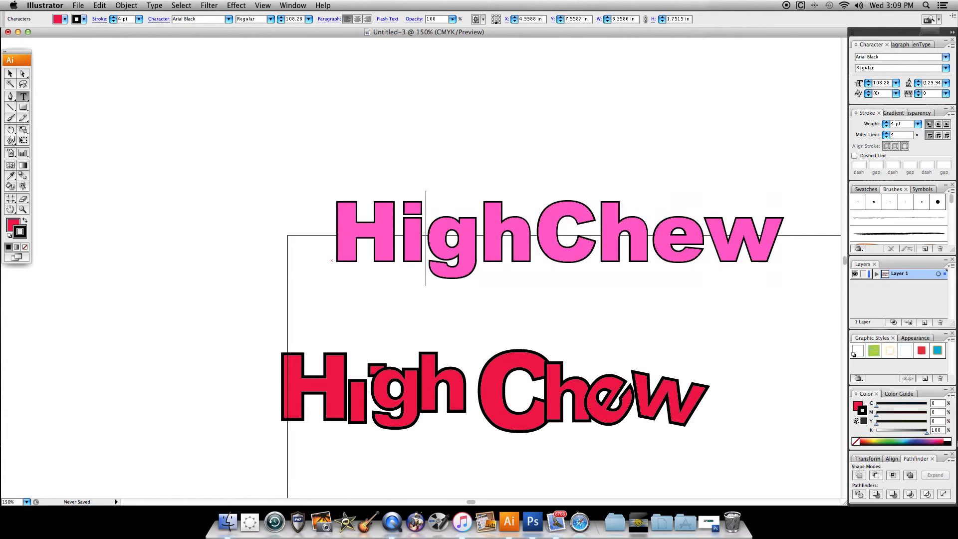
key("Right")
key("Right")
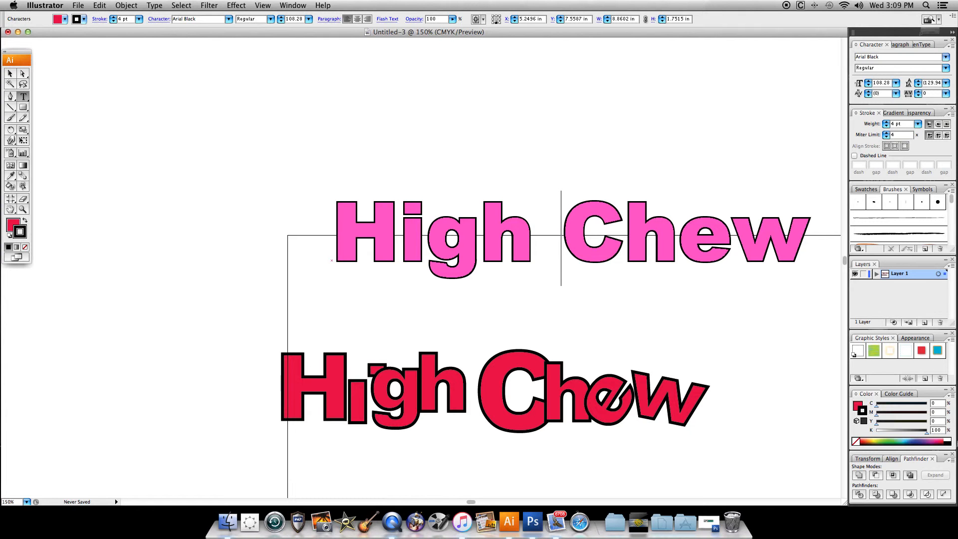
left_click(10, 73)
left_click(350, 272)
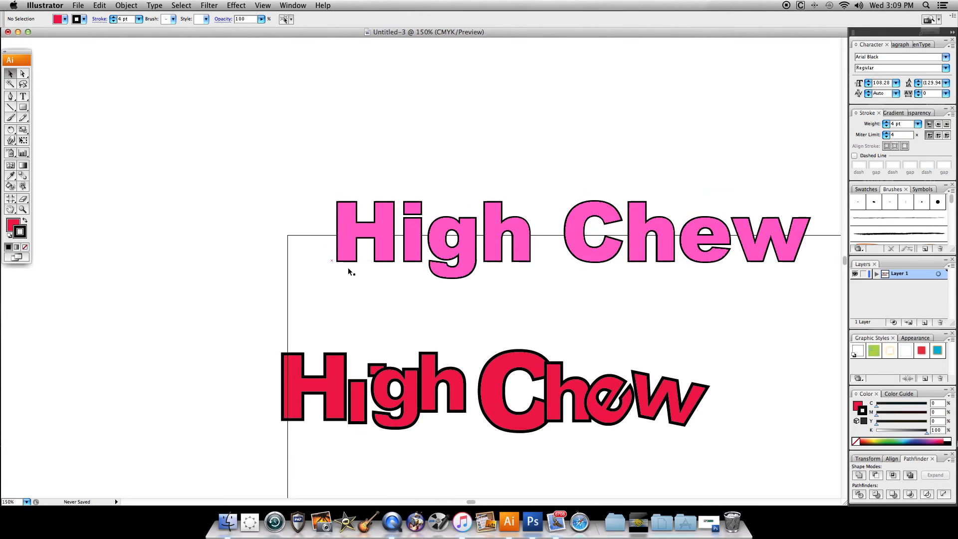
Move the Chew letters of the lower word left until the C meets the h of High, and deselect them.
scroll(351, 272, "down", 8)
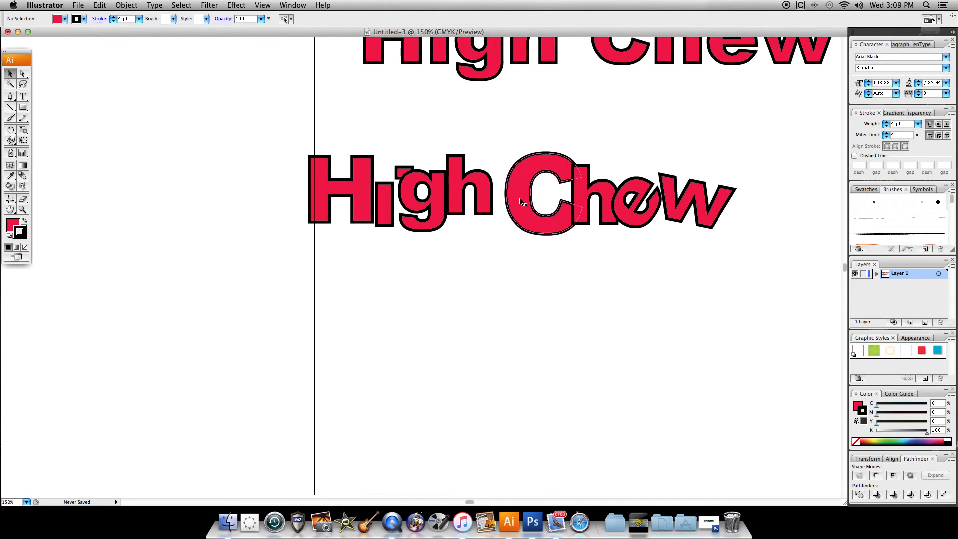
left_click_drag(508, 137, 741, 226)
key("Left")
key("Left")
key("Left")
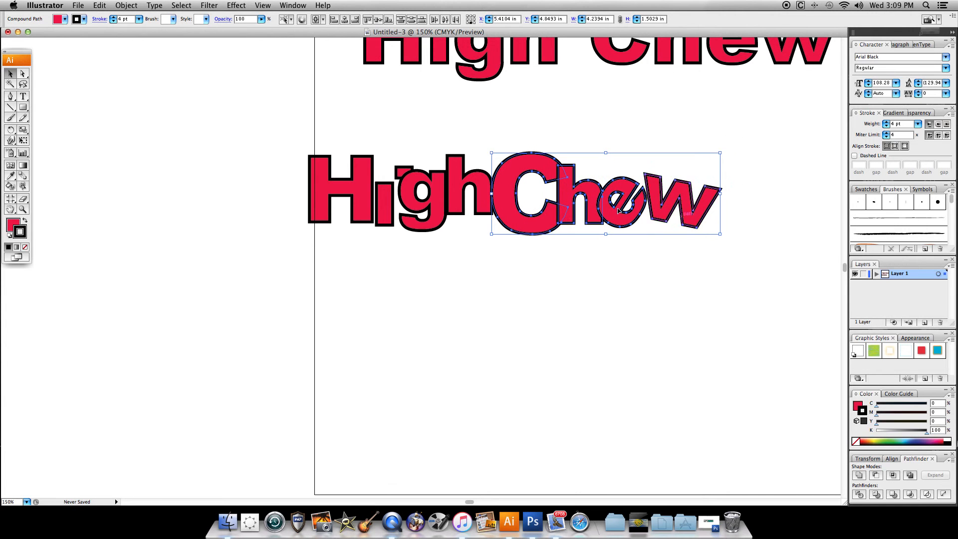
left_click(442, 254)
Try a blue fill on the Chew letters of the lower word and undo it.
left_click_drag(739, 202, 532, 242)
double_click(13, 225)
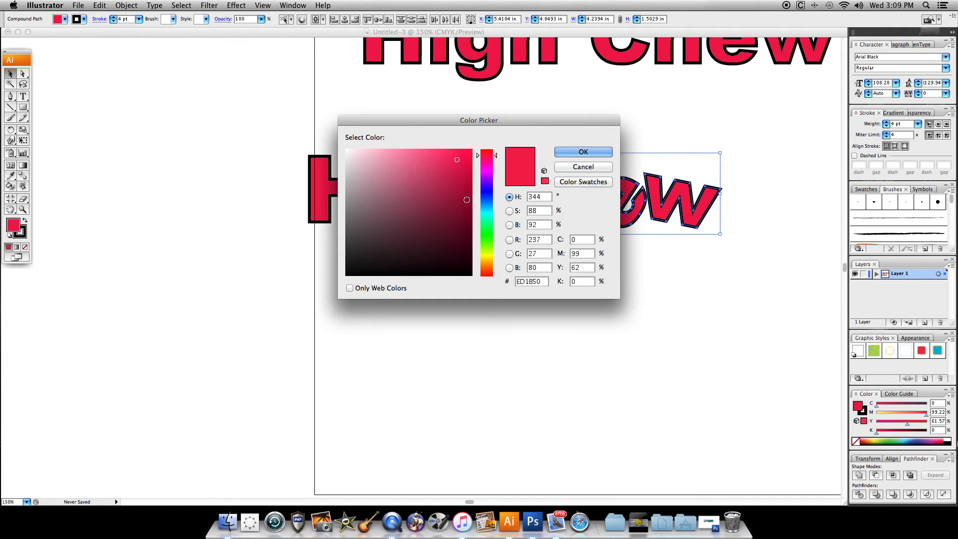
left_click(493, 188)
left_click_drag(492, 188, 484, 191)
left_click_drag(457, 158, 456, 143)
key("Return")
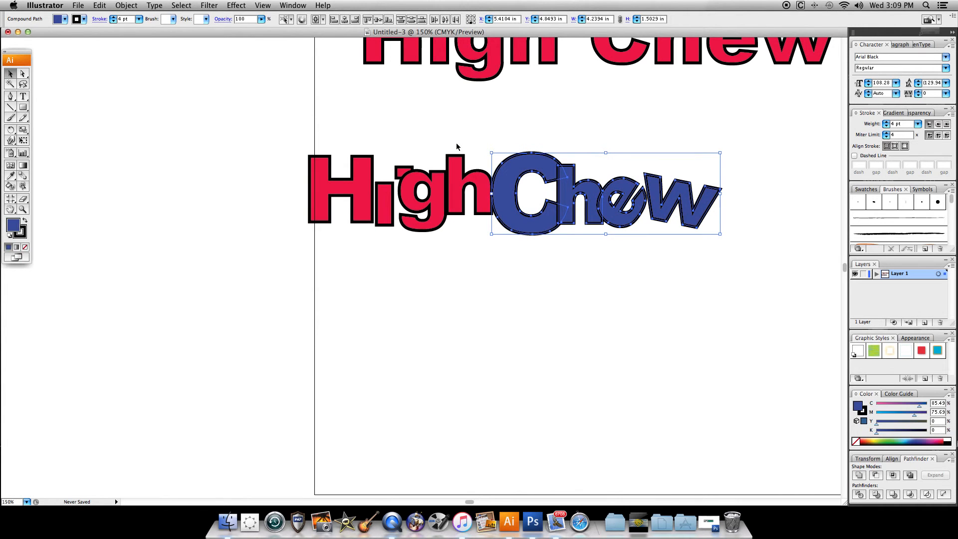
left_click(10, 74)
left_click(167, 122)
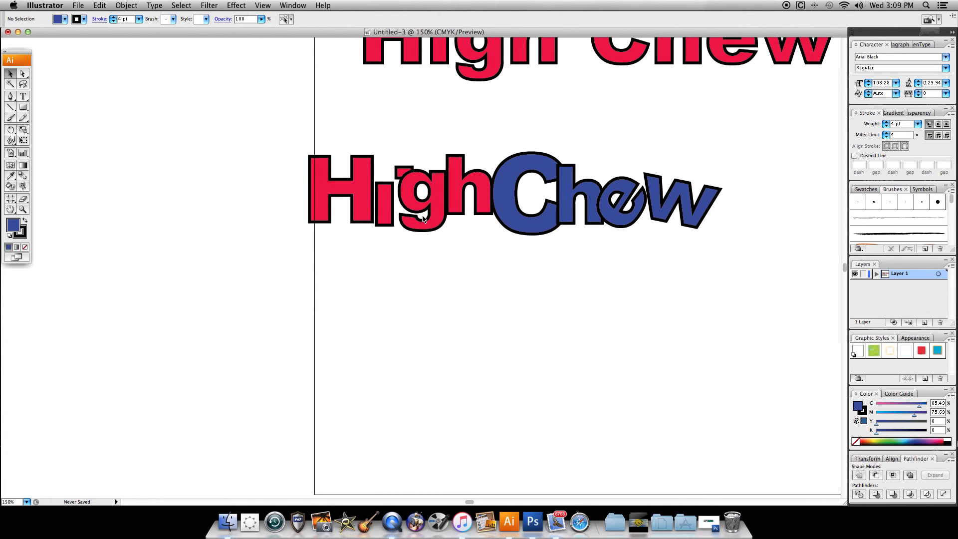
key("ctrl+z")
Replace the upper text with lowercase highchew and leave text editing.
scroll(456, 113, "up", 4)
scroll(465, 122, "up", 1)
scroll(467, 123, "left", 1)
left_click_drag(474, 117, 461, 139)
double_click(460, 139)
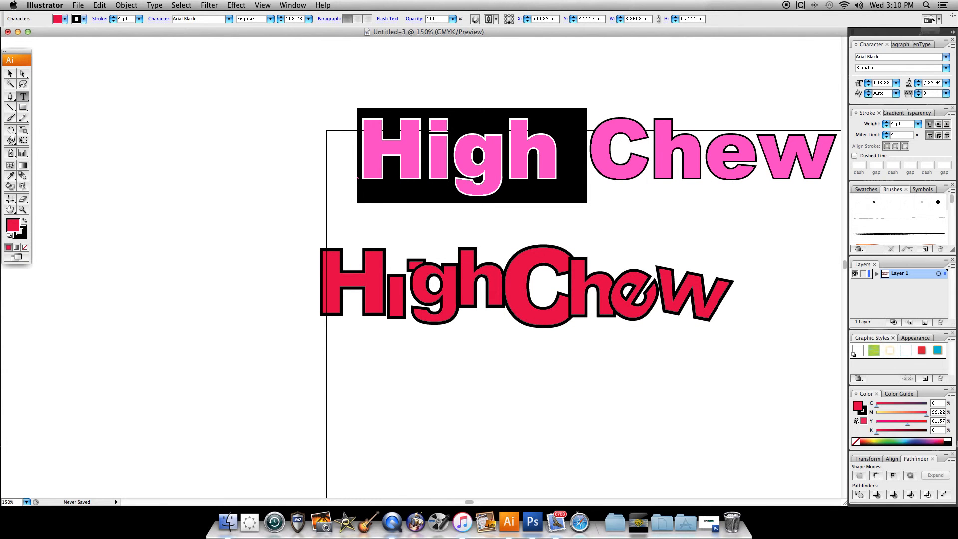
key("BackSpace")
key("Right")
key("Right")
key("Right")
type("\\")
key("BackSpace")
key("BackSpace")
key("BackSpace")
key("BackSpace")
key("BackSpace")
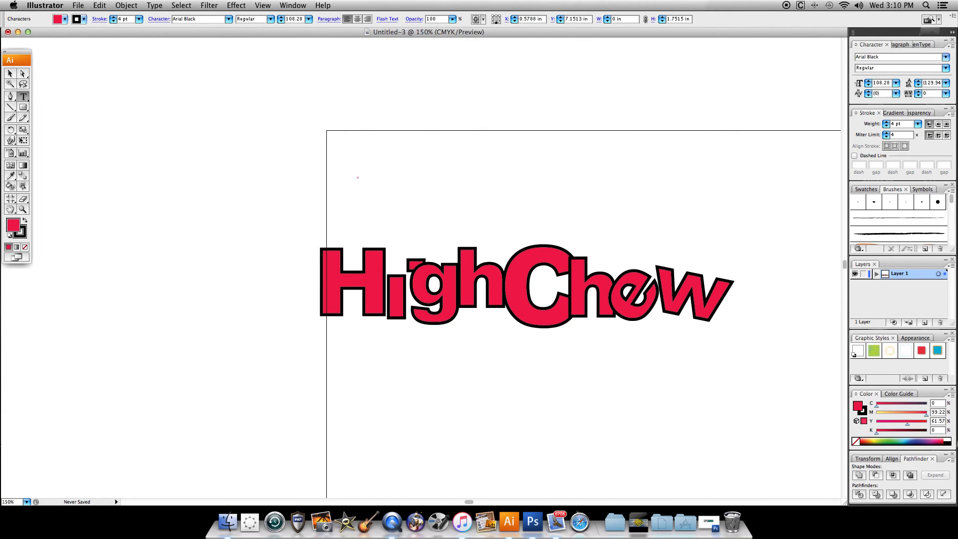
type("highchew")
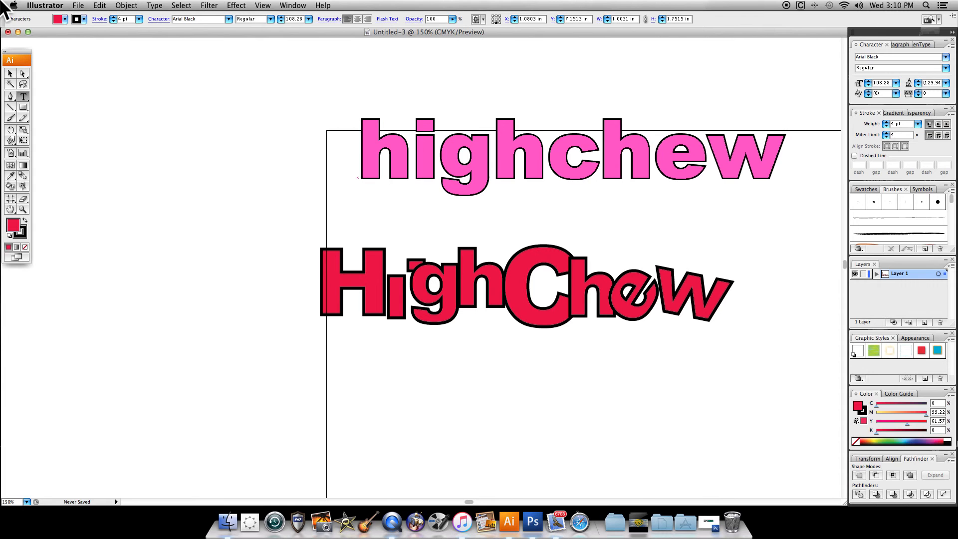
left_click(10, 73)
left_click(227, 227)
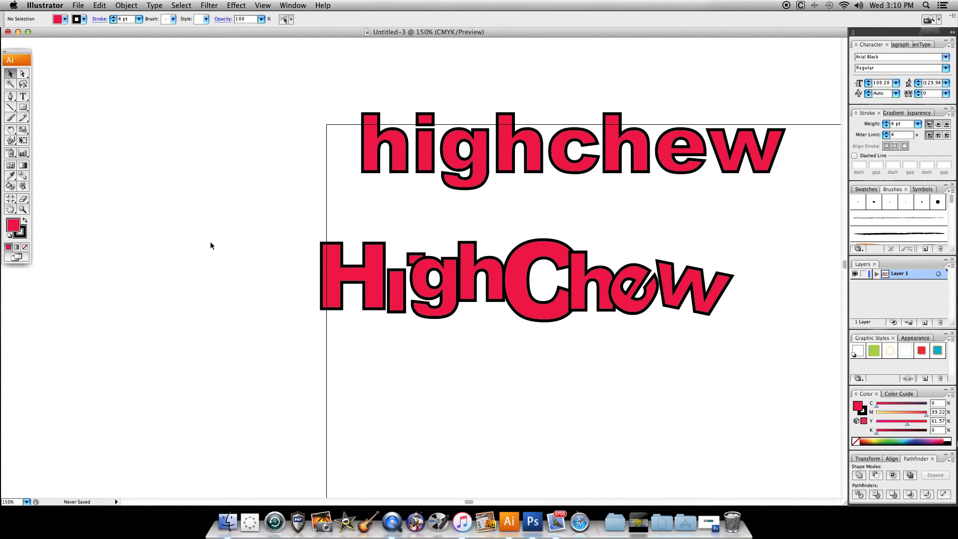
Fill the Chew letters of the lower word with green (C 47.45, M 0, Y 100, K 0) and deselect them.
scroll(213, 245, "up", 2)
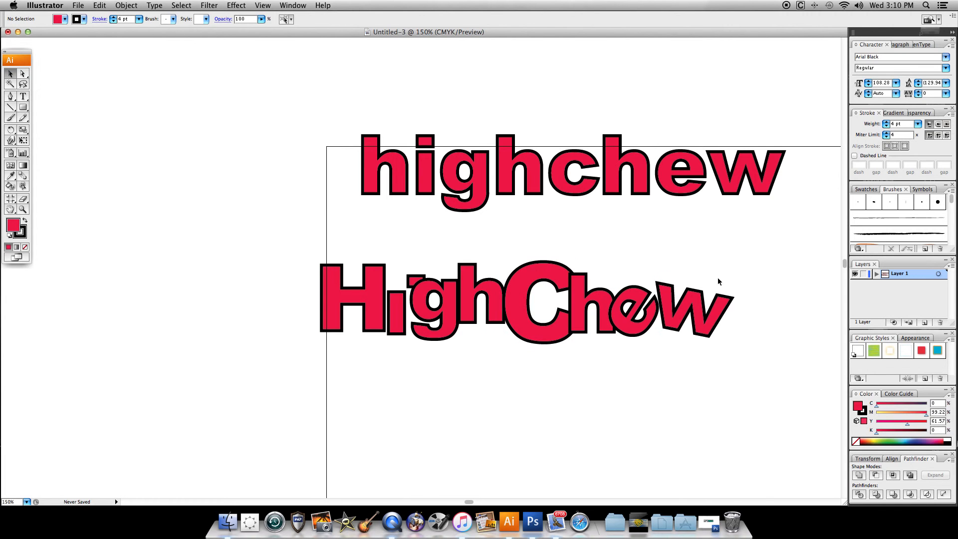
left_click_drag(793, 285, 541, 352)
scroll(540, 353, "up", 1)
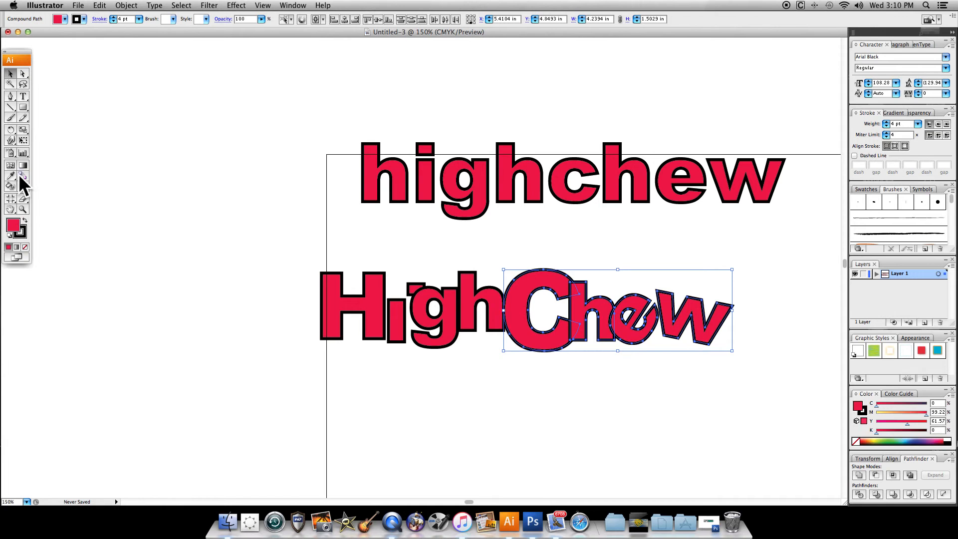
double_click(13, 225)
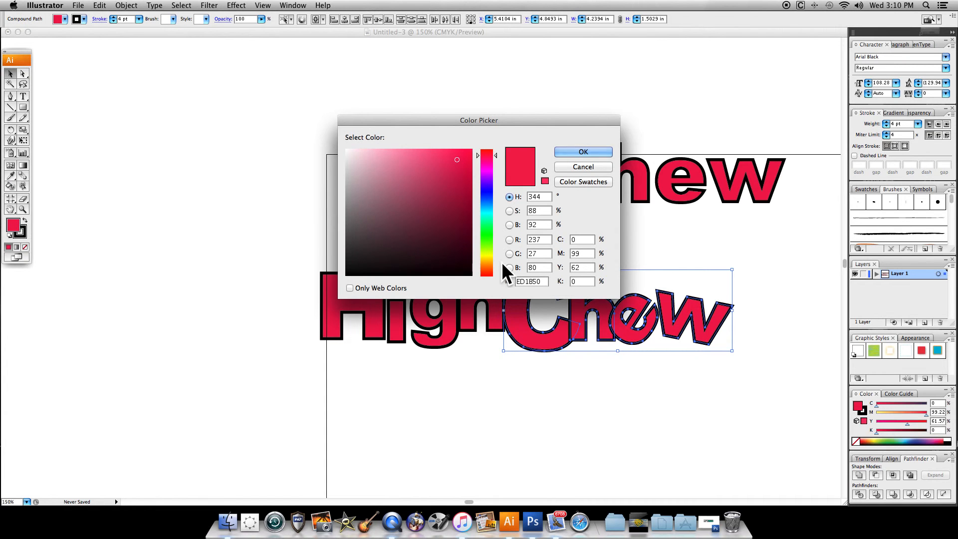
left_click_drag(484, 253, 489, 247)
left_click(460, 168)
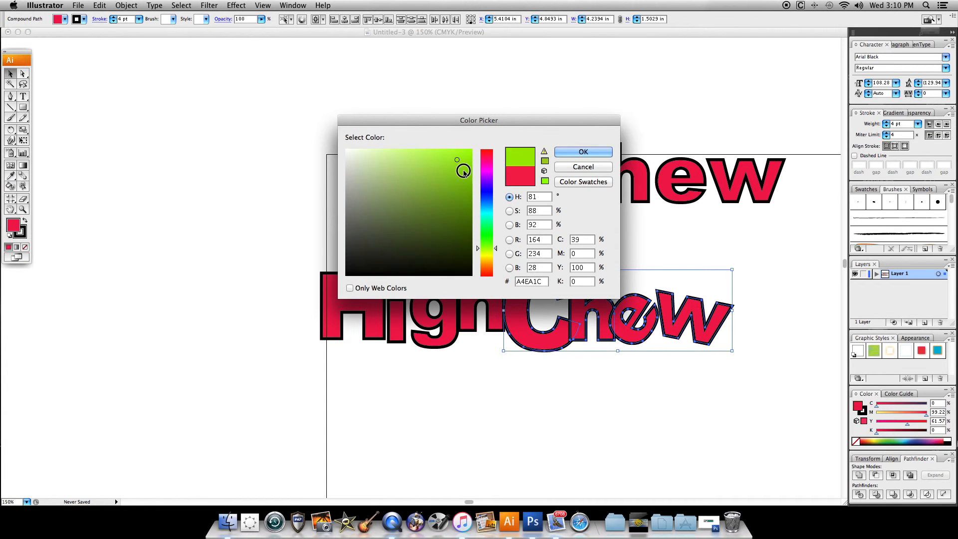
key("Return")
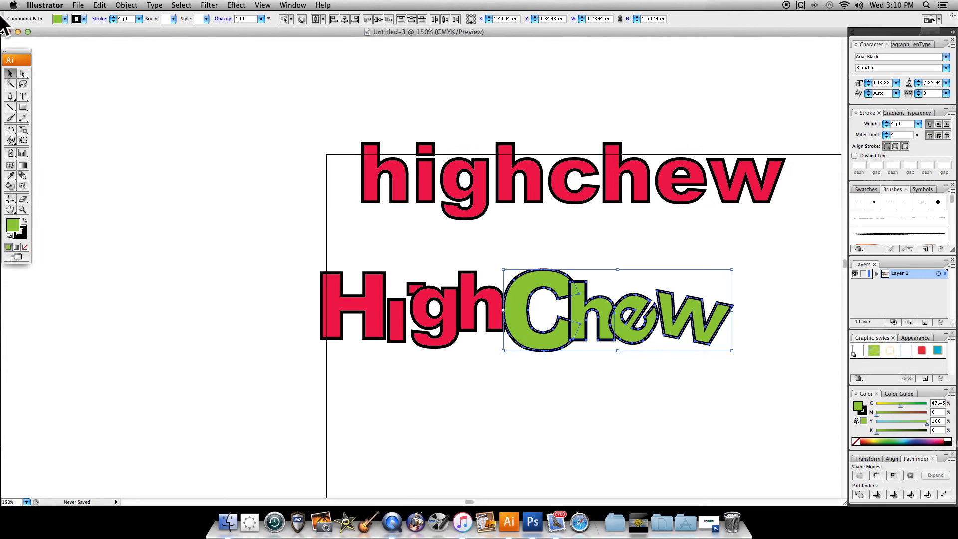
left_click(176, 154)
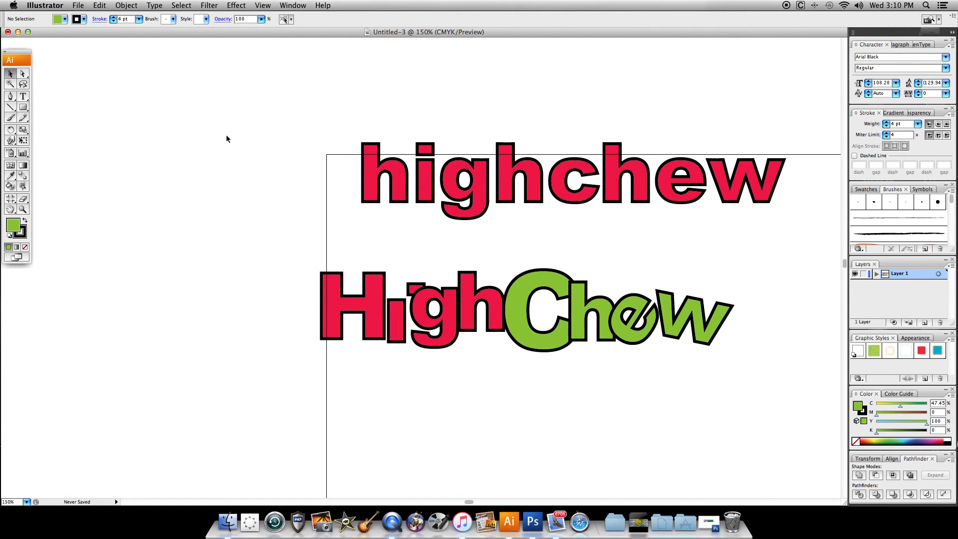
Replace the upper highchew text with the word chocolate and leave text editing.
double_click(433, 180)
key("super+a")
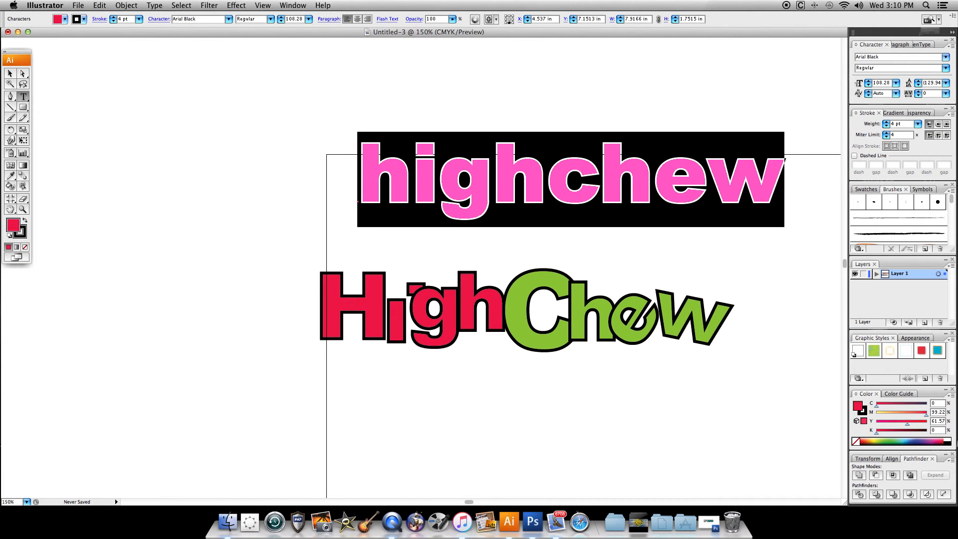
type("choc")
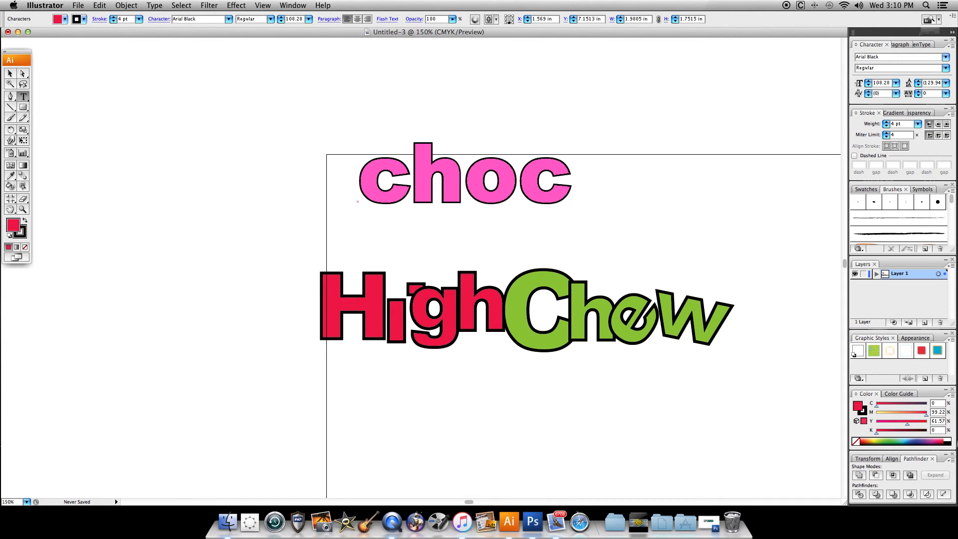
type("olate")
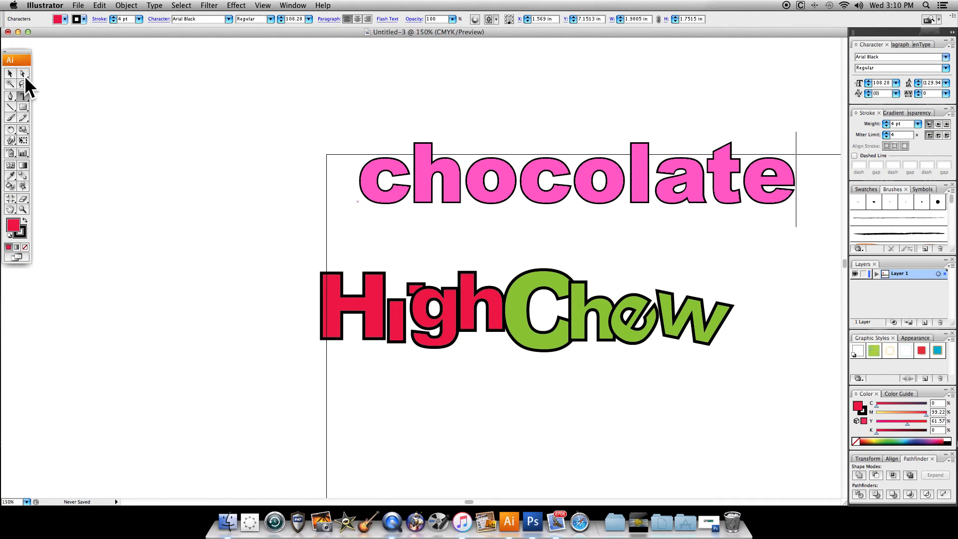
left_click(10, 74)
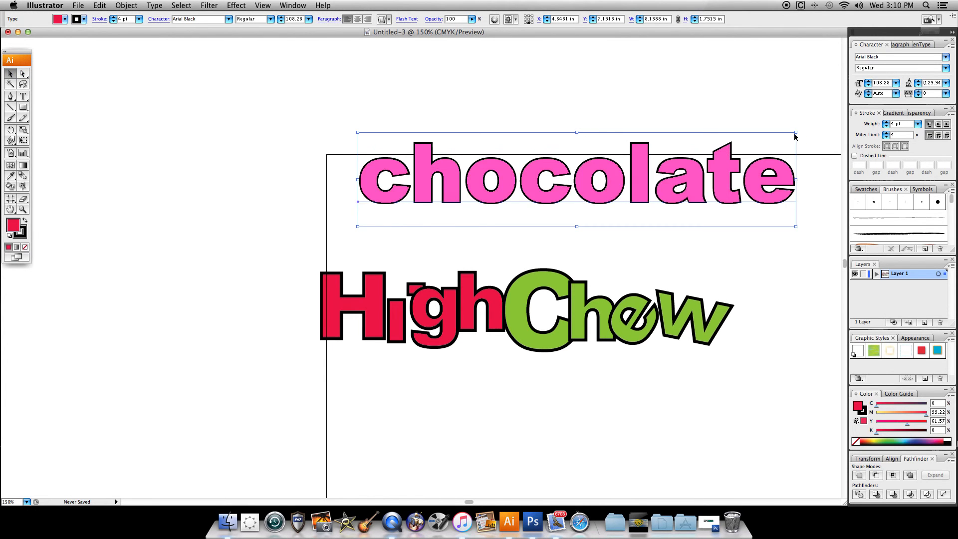
Scale the chocolate text down to about 34 pt and place it directly beneath the green Chew letters.
left_click_drag(796, 133, 496, 198)
left_click(517, 219)
left_click_drag(434, 200, 654, 352)
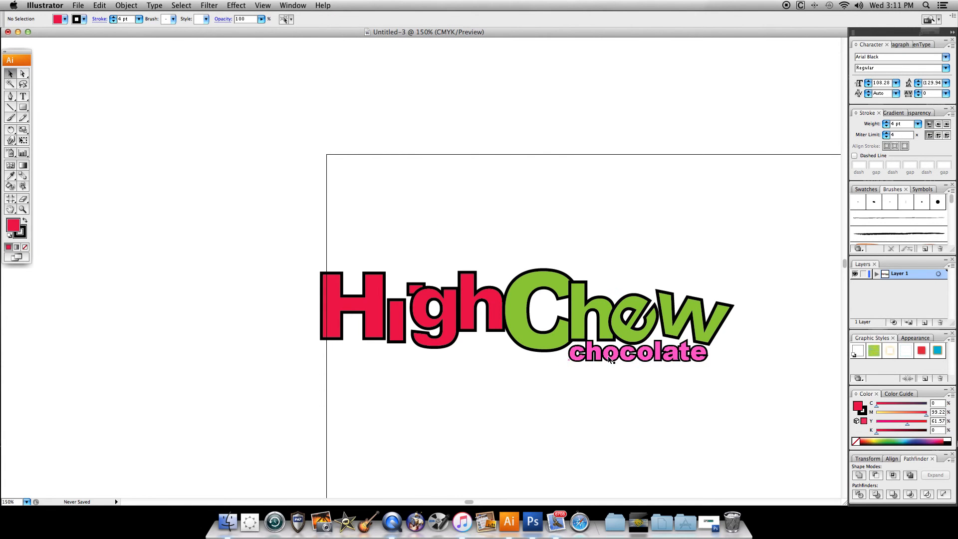
Remove the black stroke from the small chocolate text, keeping its red fill.
left_click(651, 353)
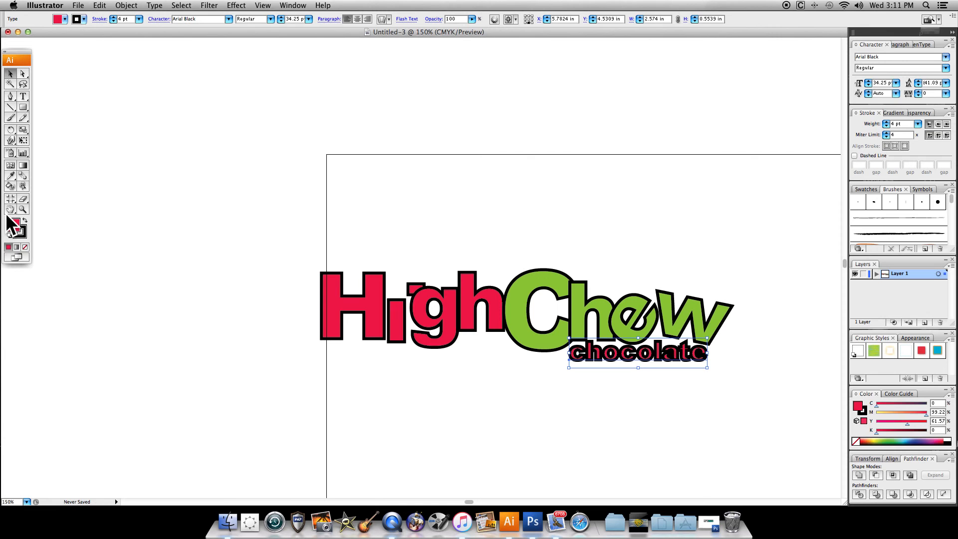
left_click(22, 234)
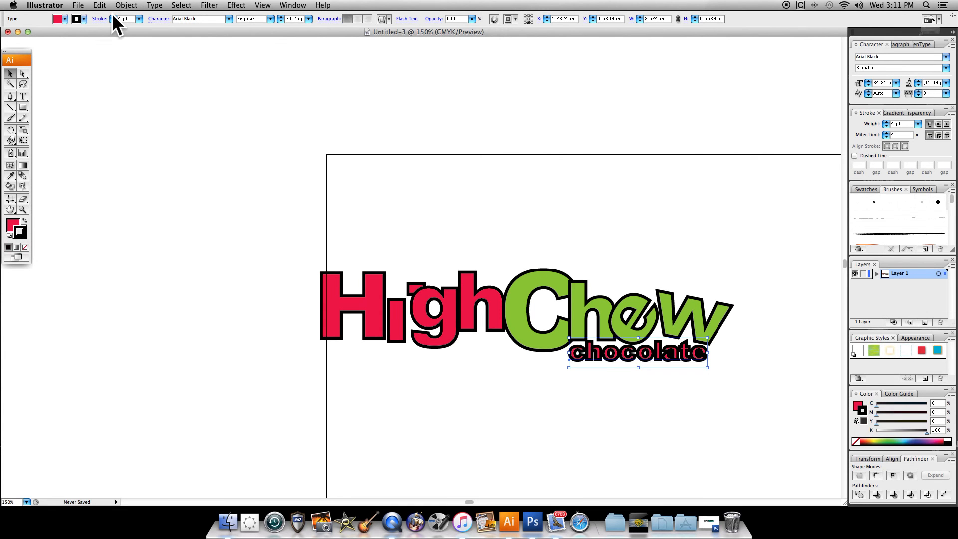
left_click(196, 158)
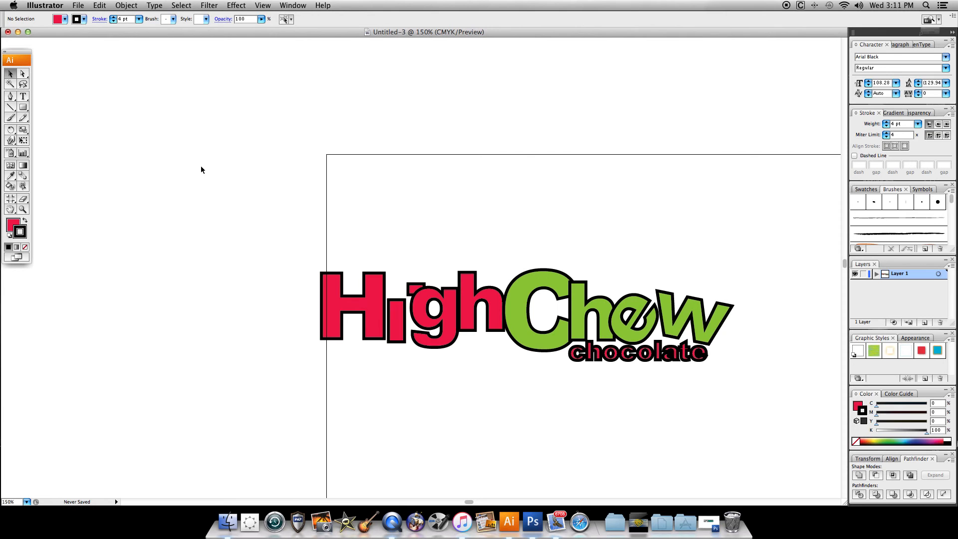
left_click(592, 359)
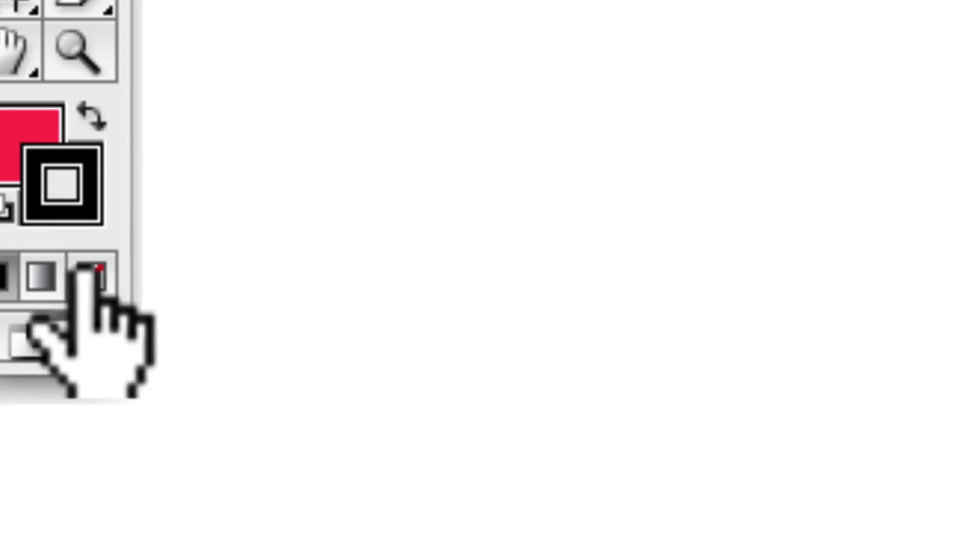
left_click(92, 274)
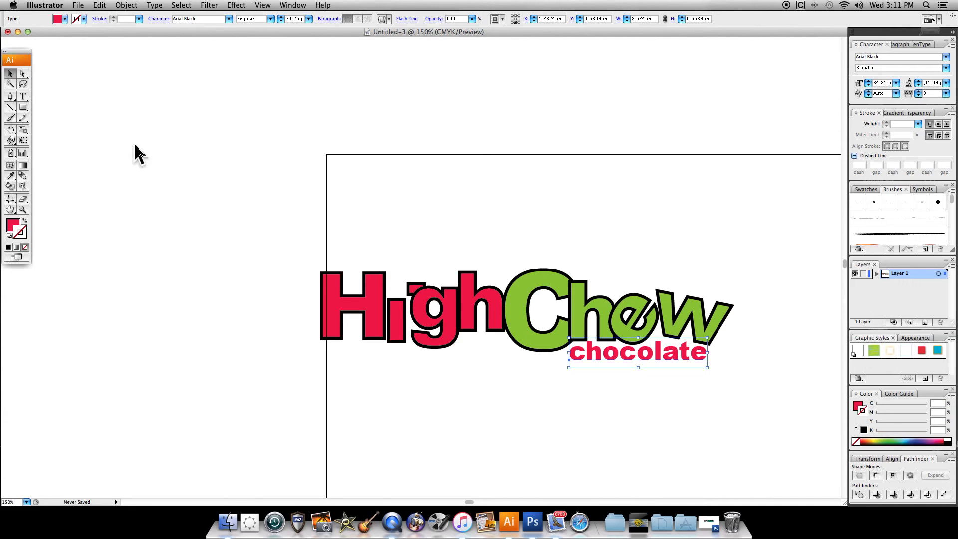
Convert the small chocolate text to outlines, ungroup its letters and deselect them.
left_click(608, 395)
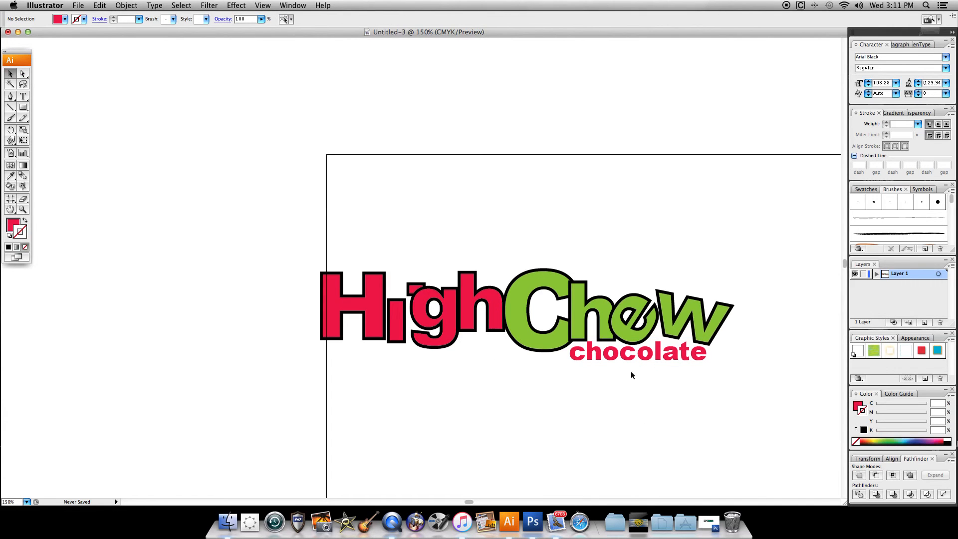
left_click(638, 352)
right_click(638, 352)
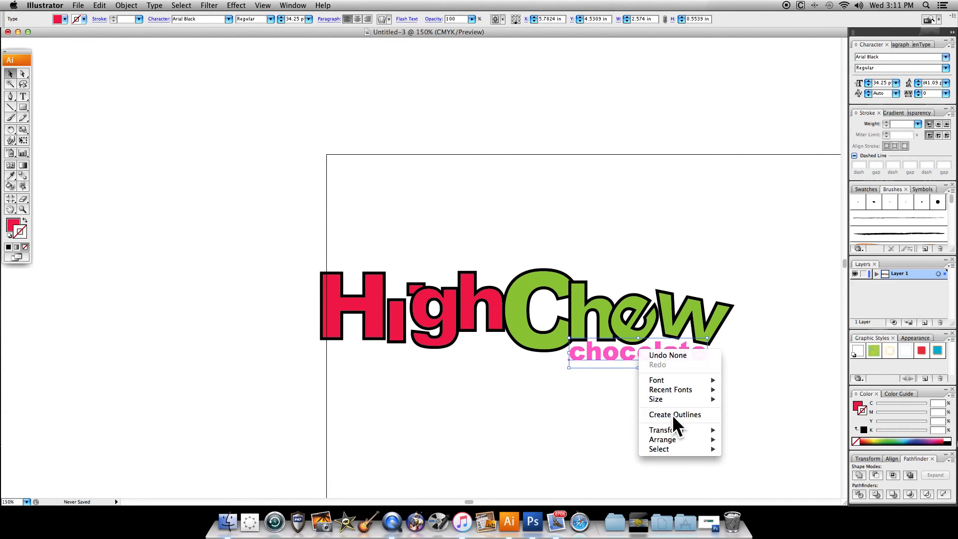
left_click(672, 414)
right_click(639, 346)
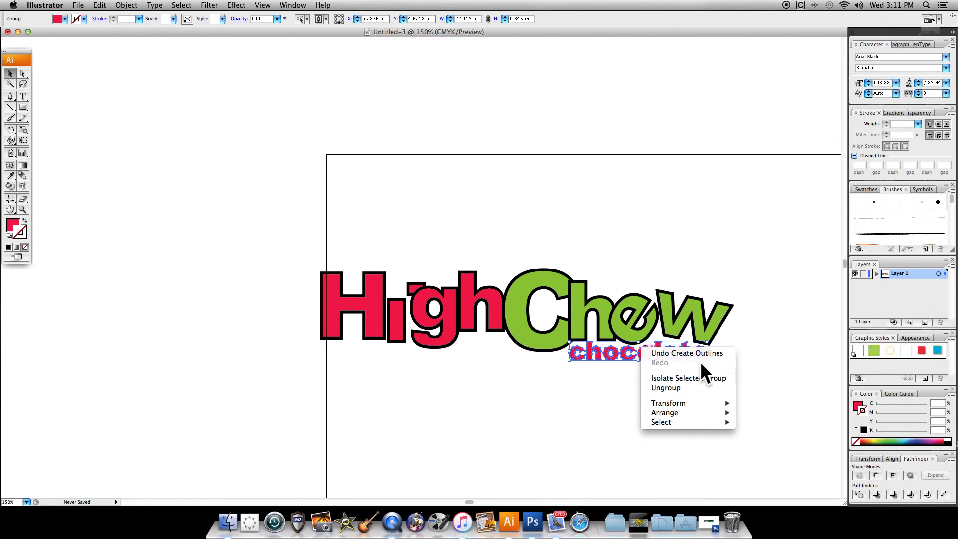
left_click(691, 387)
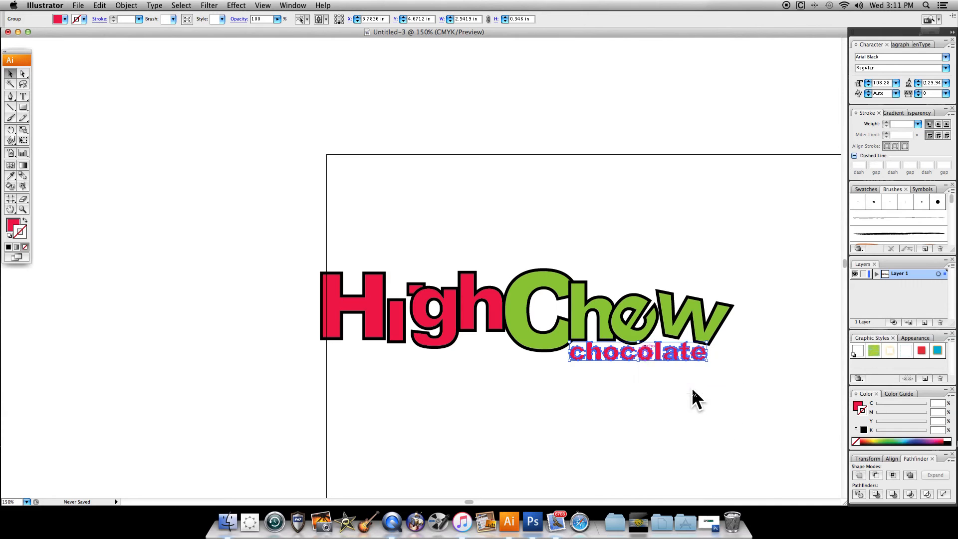
left_click(631, 356)
left_click(629, 353)
right_click(642, 363)
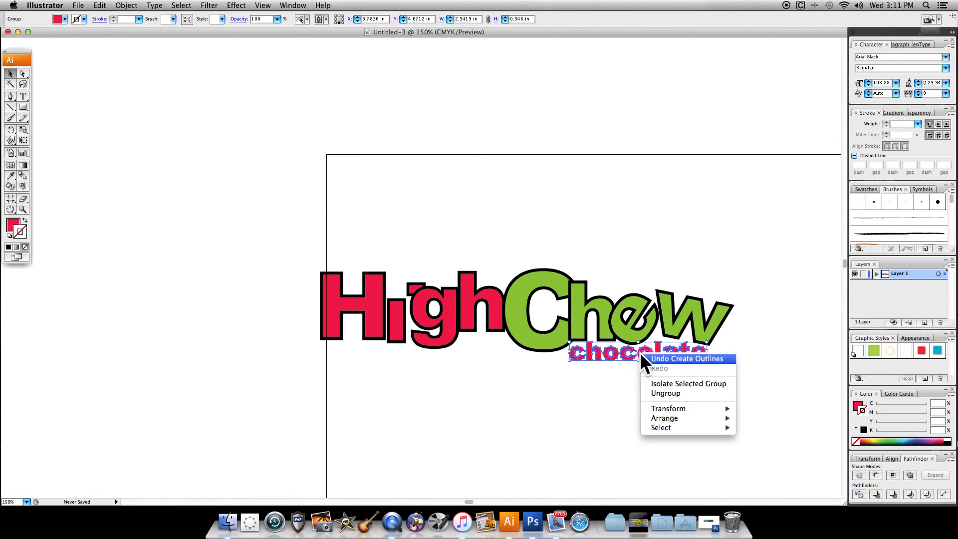
left_click(681, 387)
left_click(599, 372)
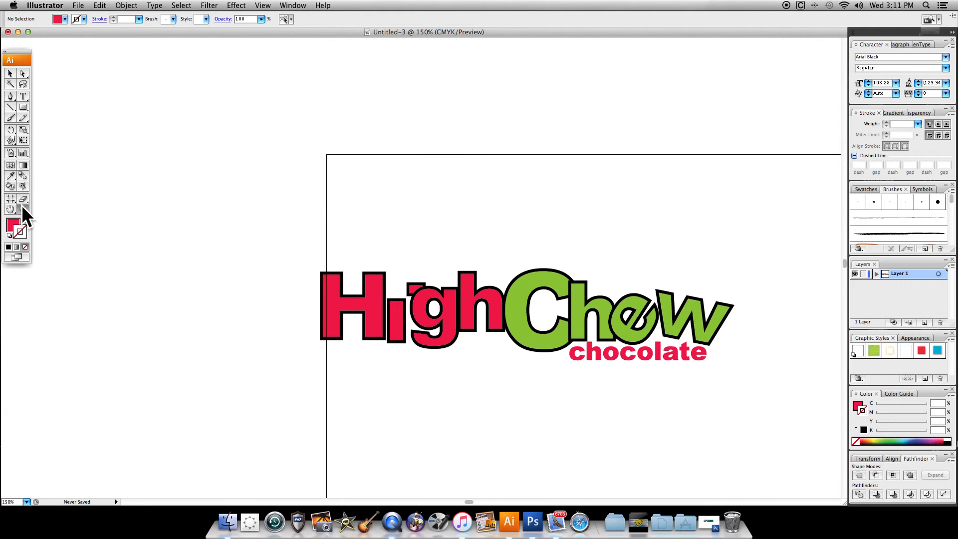
Enlarge the first c of the chocolate tagline into a bigger initial and nudge it against the h.
left_click_drag(495, 293, 764, 398)
left_click(10, 74)
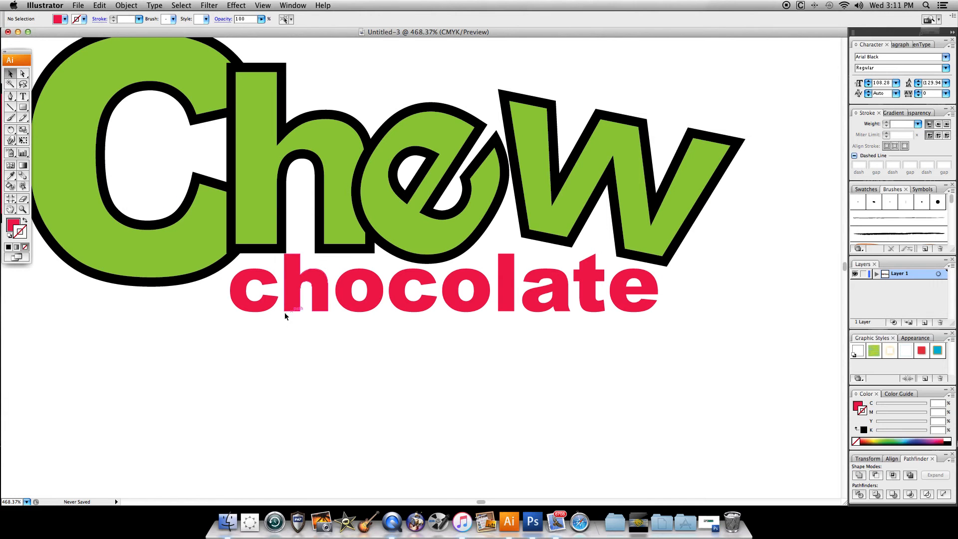
left_click(234, 299)
left_click_drag(229, 268, 218, 257)
key("Right")
key("Right")
key("Right")
key("Right")
key("Right")
key("Right")
key("Down")
key("Down")
key("Left")
key("Left")
Shift the first o and second c of chocolate left, tilting the c slightly clockwise and raising it.
left_click(367, 305)
key("Left")
left_click(409, 305)
key("Left")
key("Left")
key("Left")
key("Left")
left_click_drag(432, 267, 440, 274)
key("Left")
key("Up")
key("Up")
key("Up")
Nudge the second o of chocolate left to close the gap to the tilted c.
left_click(469, 306)
key("Left")
key("Left")
key("Left")
key("Left")
key("Left")
key("Left")
key("Left")
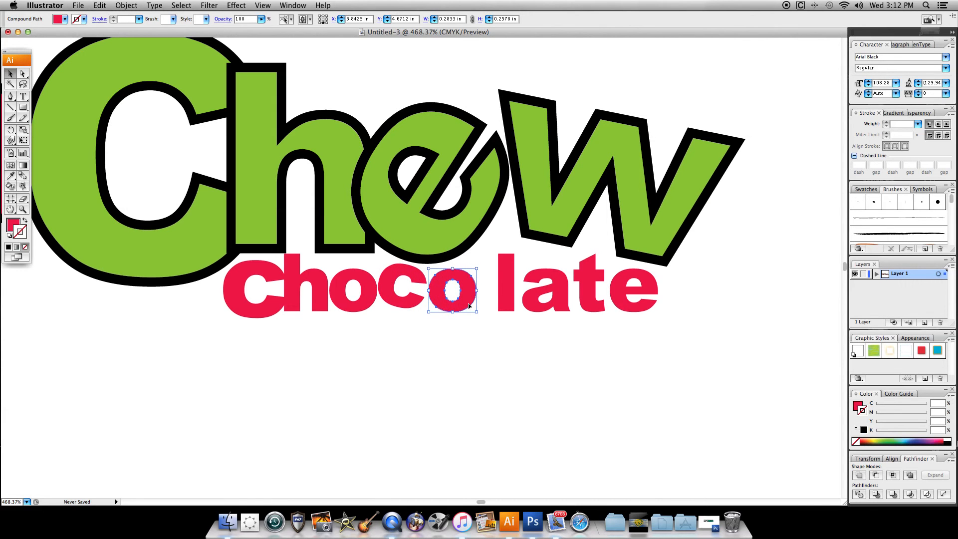
left_click(407, 313)
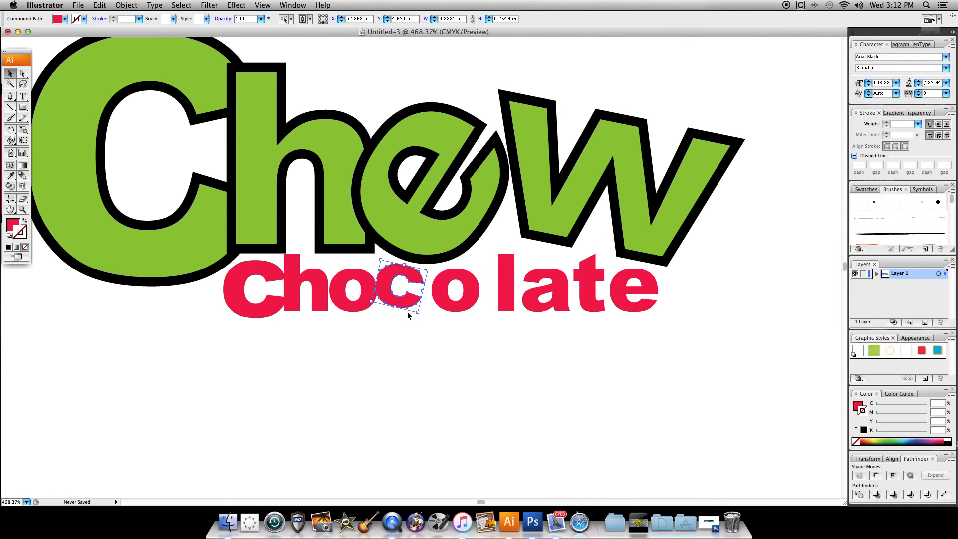
left_click(437, 297)
key("Left")
key("Left")
Select the last four letters of chocolate, l-a-t-e, together and move them left against the second o.
left_click(487, 289)
left_click_drag(487, 286, 730, 303)
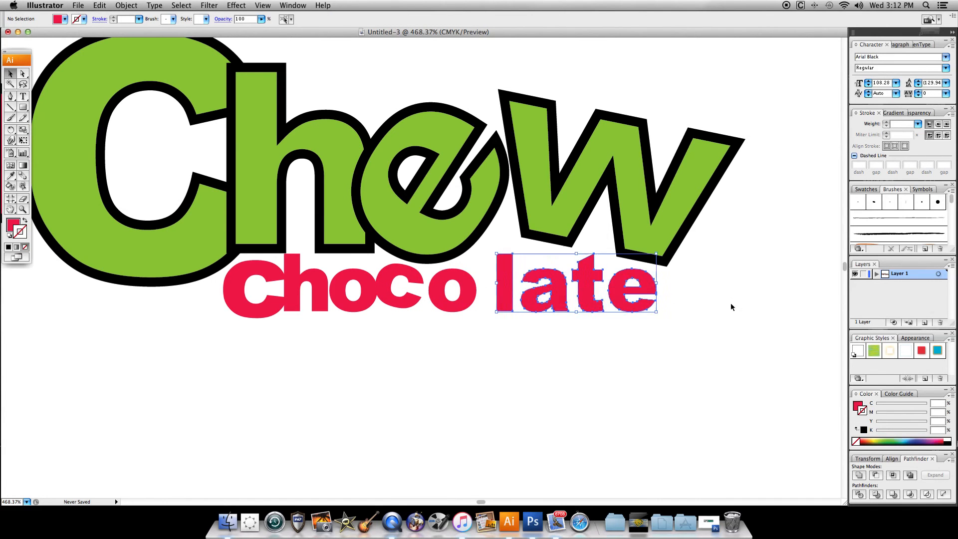
key("Left")
key("Left")
key("Left")
key("Left")
key("Left")
key("Left")
key("Left")
key("Left")
key("Left")
key("Left")
key("Left")
key("Left")
key("Left")
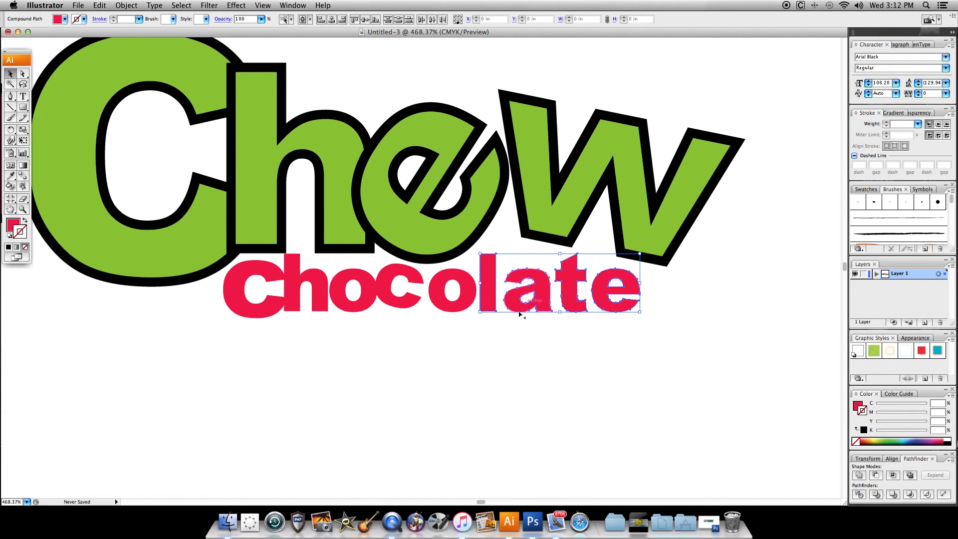
Tilt the a of chocolate slightly and close up the t and a raised e beside it.
left_click(506, 349)
left_click(528, 278)
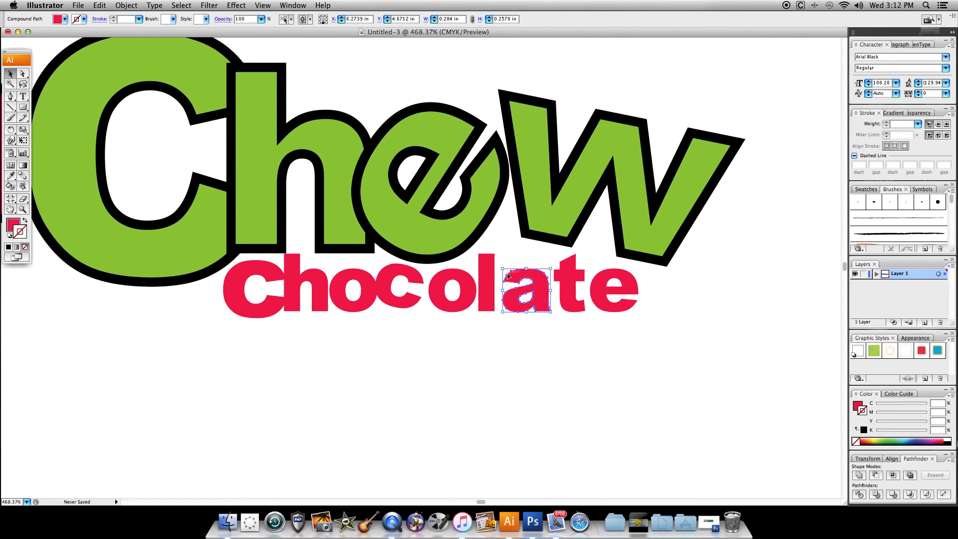
left_click_drag(499, 268, 602, 302)
key("Up")
left_click(586, 295)
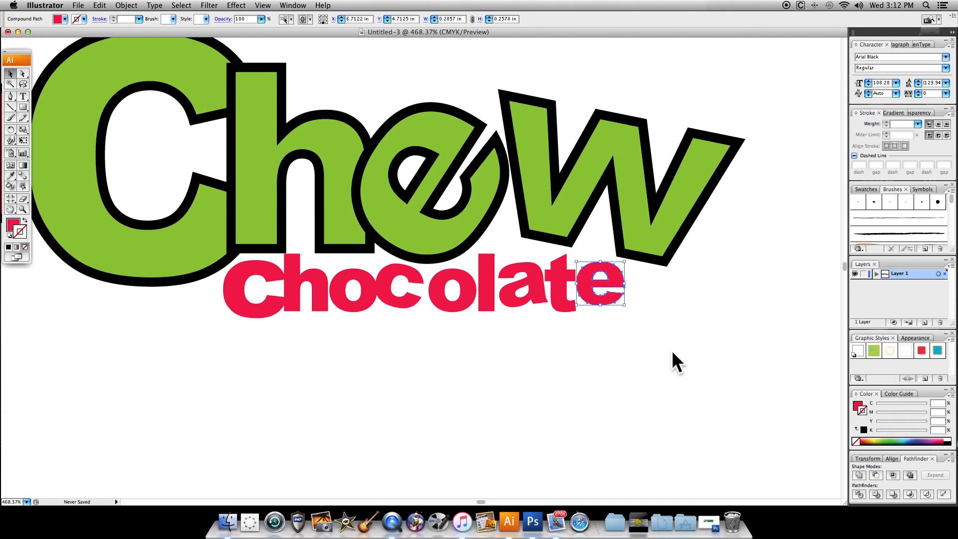
Enlarge the green w of Chew slightly and nudge it into place beside the e.
left_click(663, 309)
left_click_drag(638, 239, 638, 249)
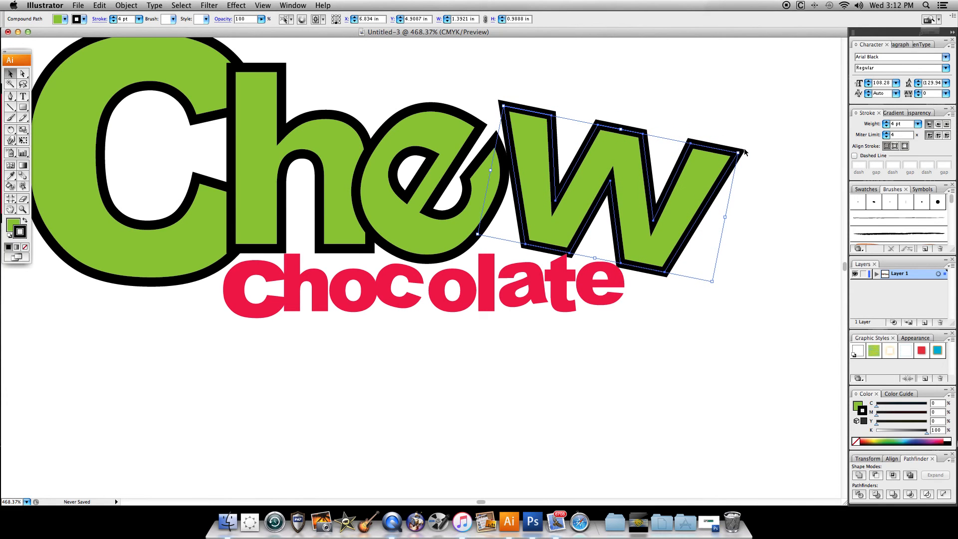
left_click_drag(503, 105, 494, 94)
key("Right")
key("Right")
key("Right")
key("Right")
key("Right")
key("Right")
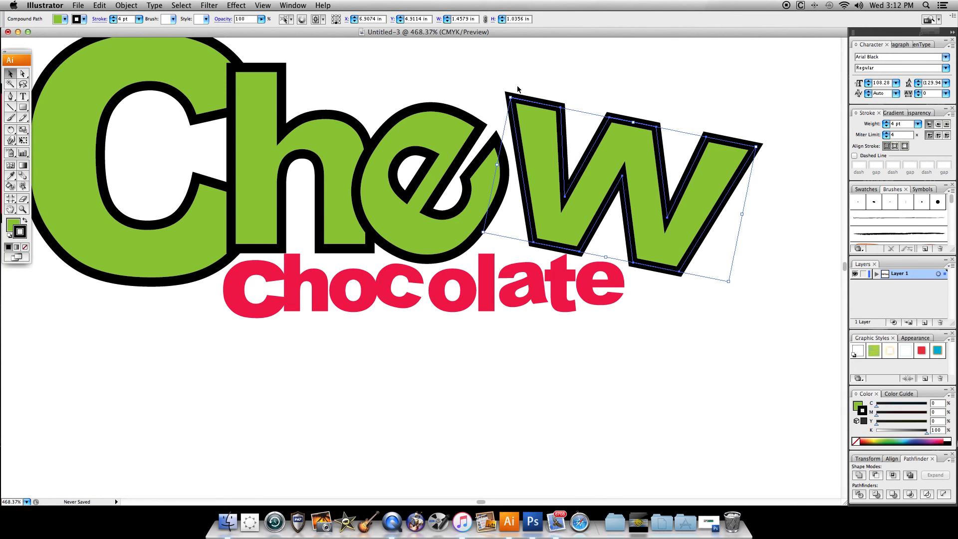
key("Left")
key("Left")
key("Left")
key("Up")
key("Up")
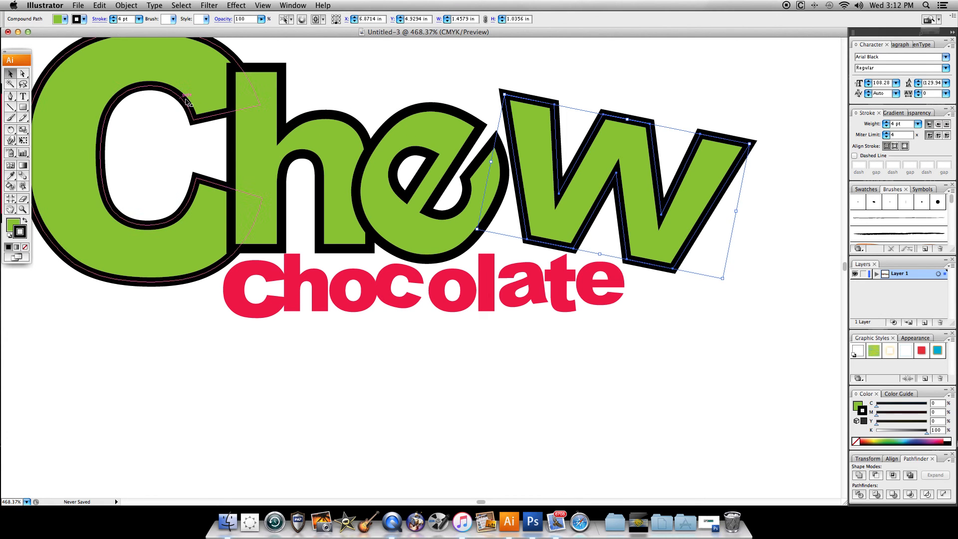
Stretch the green capital C of Chew downward to make it taller, and deselect it.
left_click(409, 142)
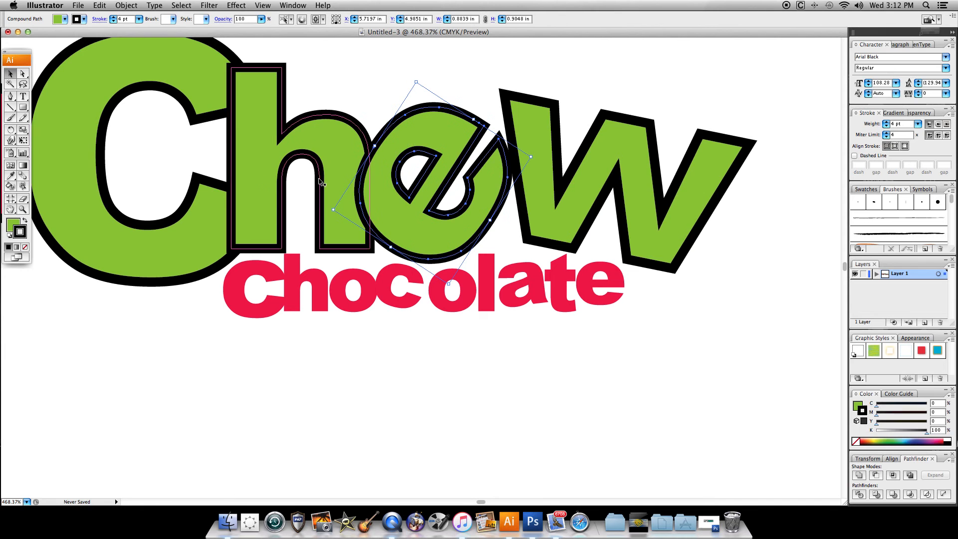
scroll(244, 182, "left", 10)
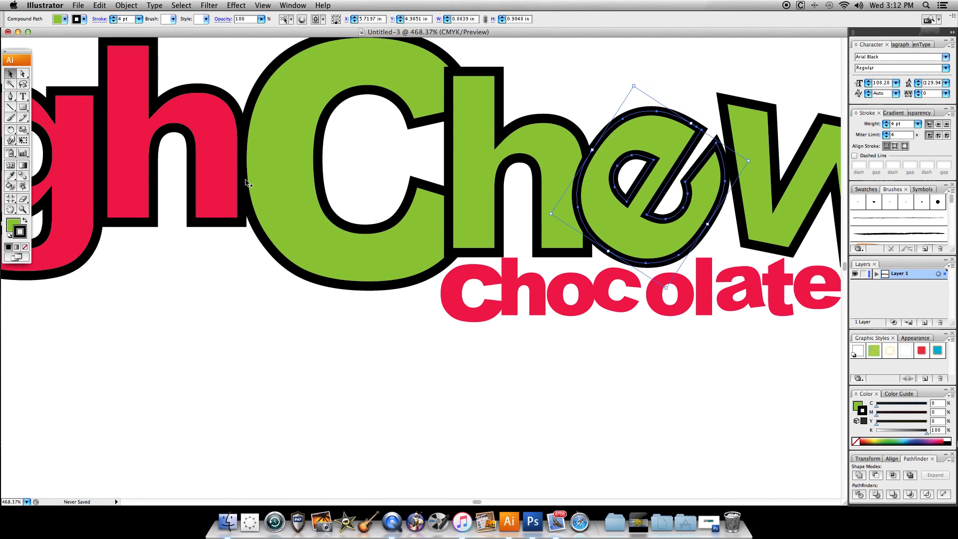
scroll(246, 182, "right", 1)
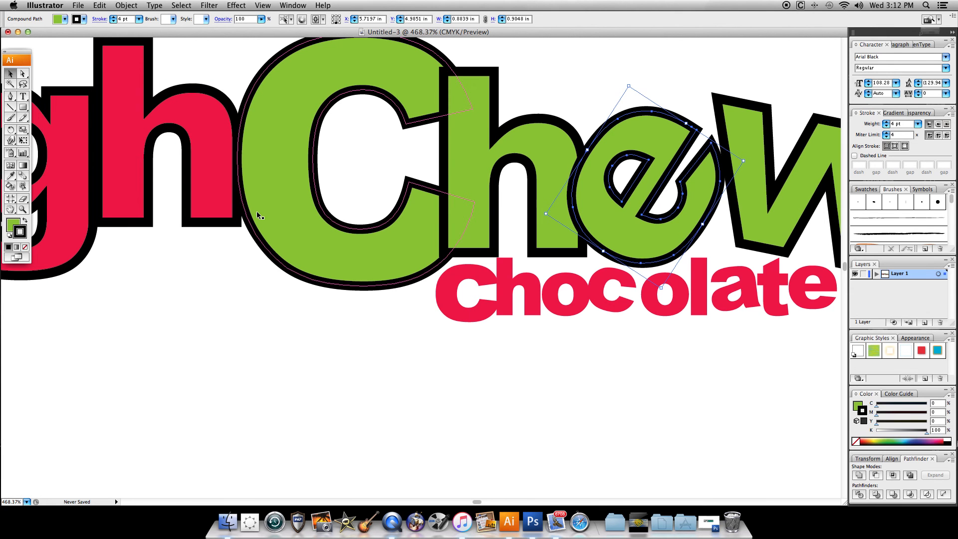
left_click(306, 249)
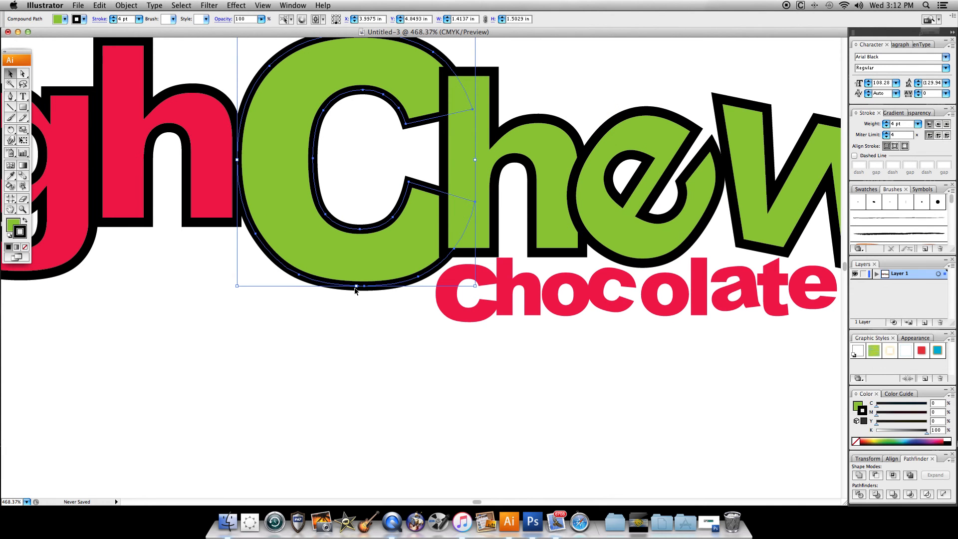
left_click_drag(357, 287, 348, 304)
left_click(299, 363)
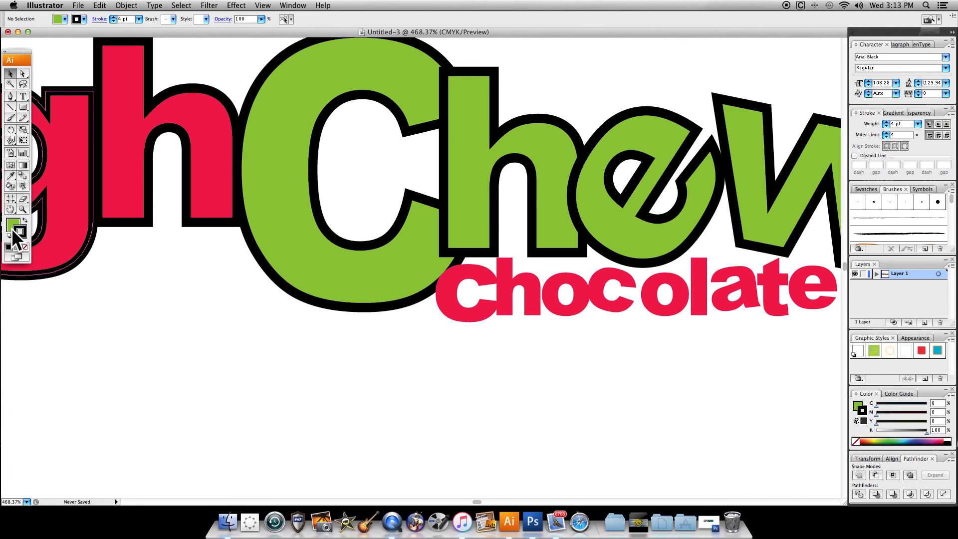
Fit the artboard in view and add a plain Arial Black text reading HighChew below the logo.
left_click(9, 210)
double_click(5, 209)
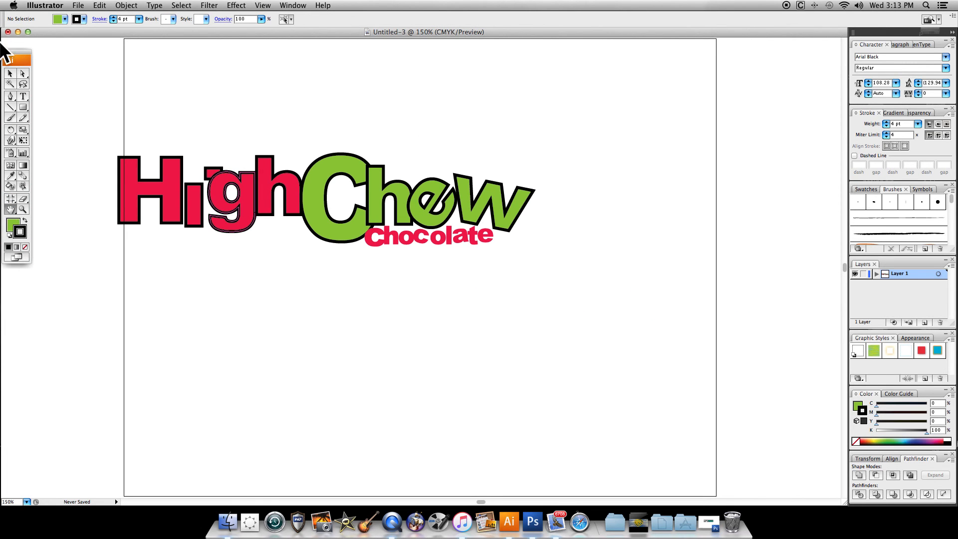
left_click(10, 74)
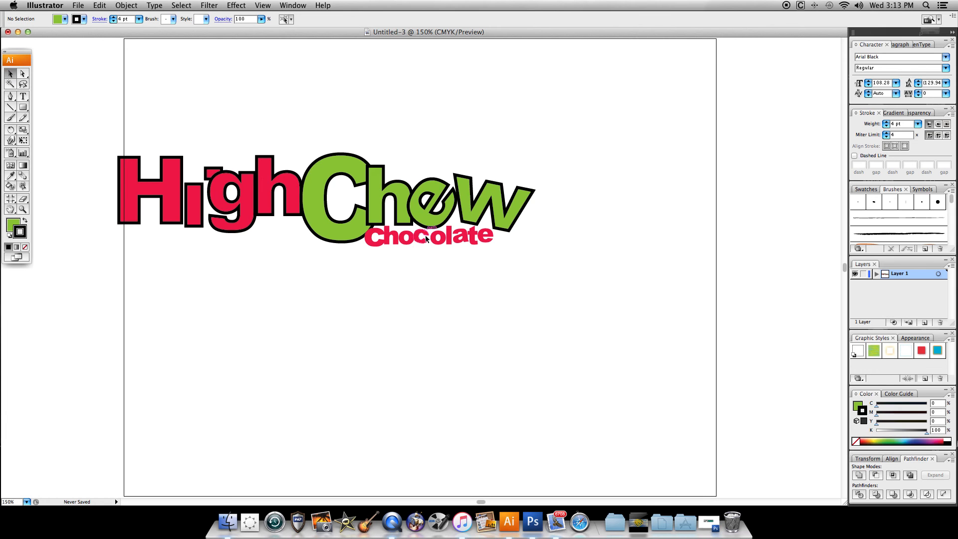
scroll(439, 254, "left", 6)
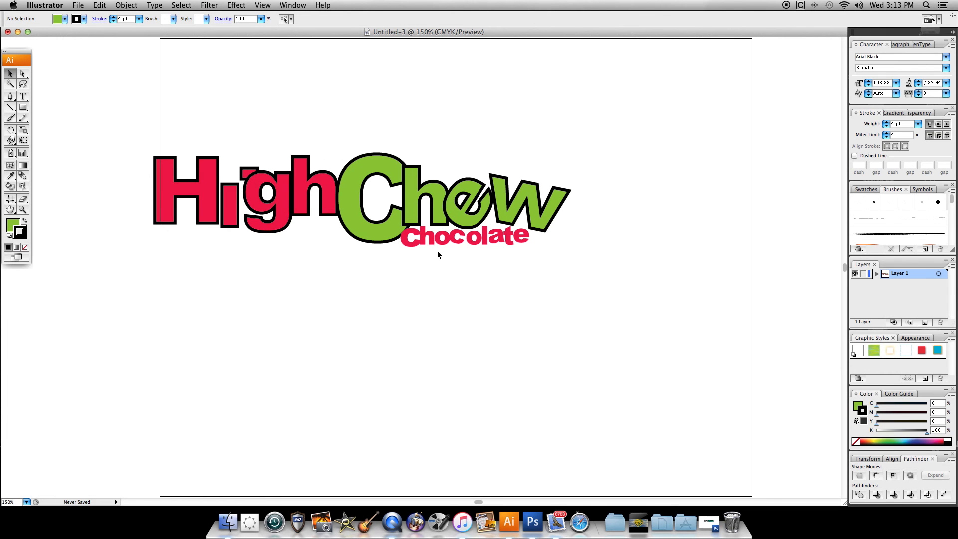
scroll(438, 255, "up", 1)
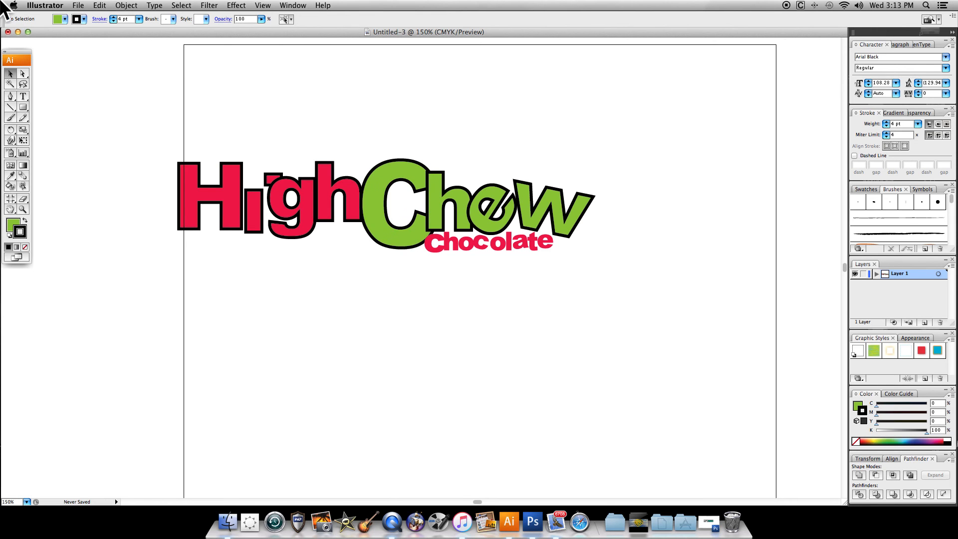
left_click(21, 95)
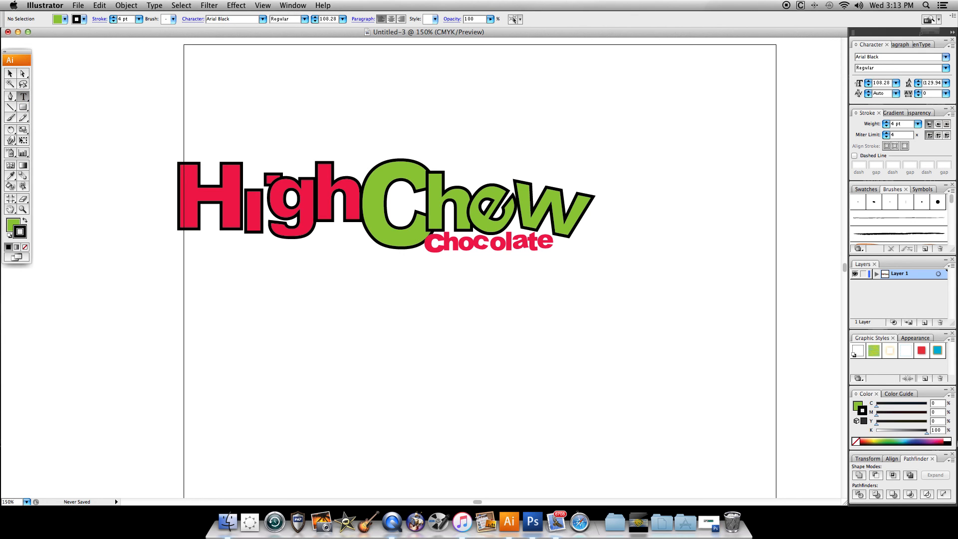
left_click(276, 348)
type("j")
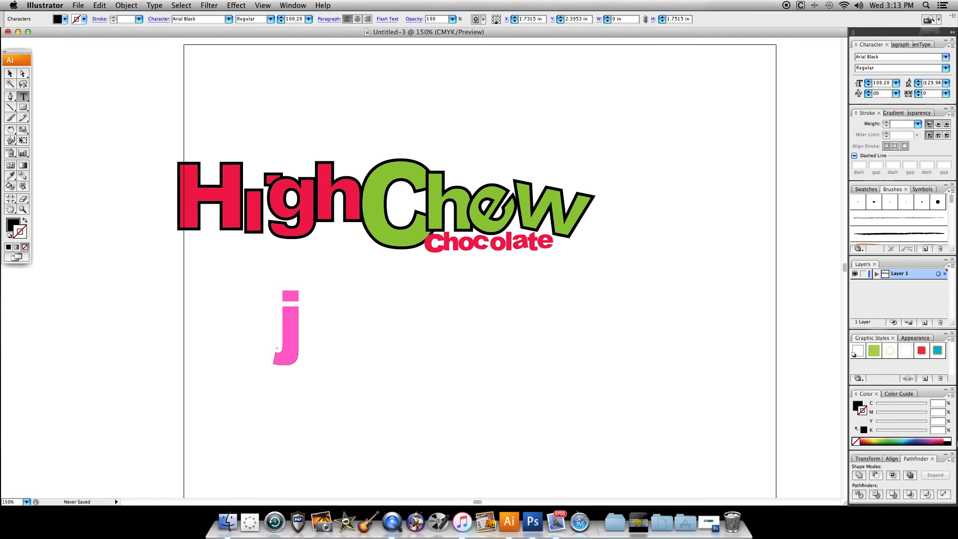
key("BackSpace")
type("Hi")
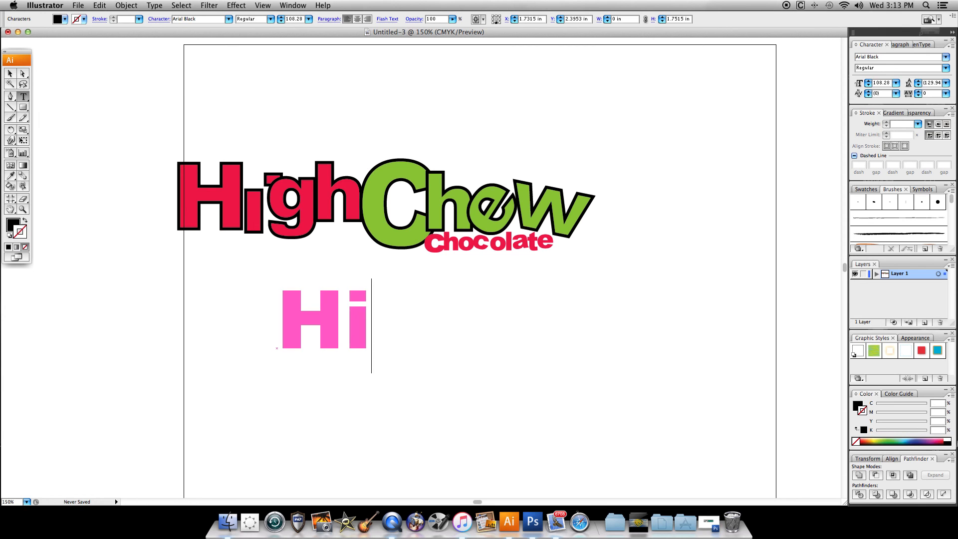
type("ghChew")
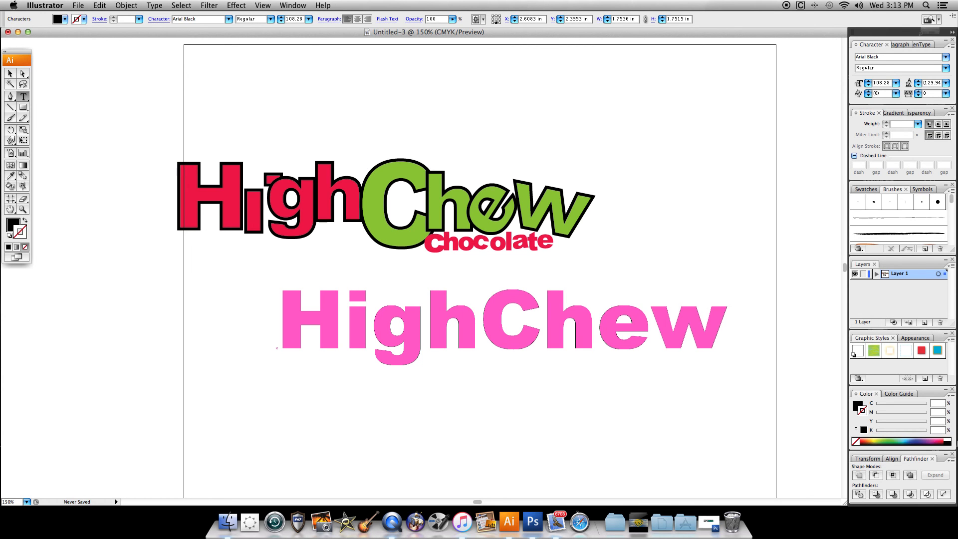
left_click(10, 73)
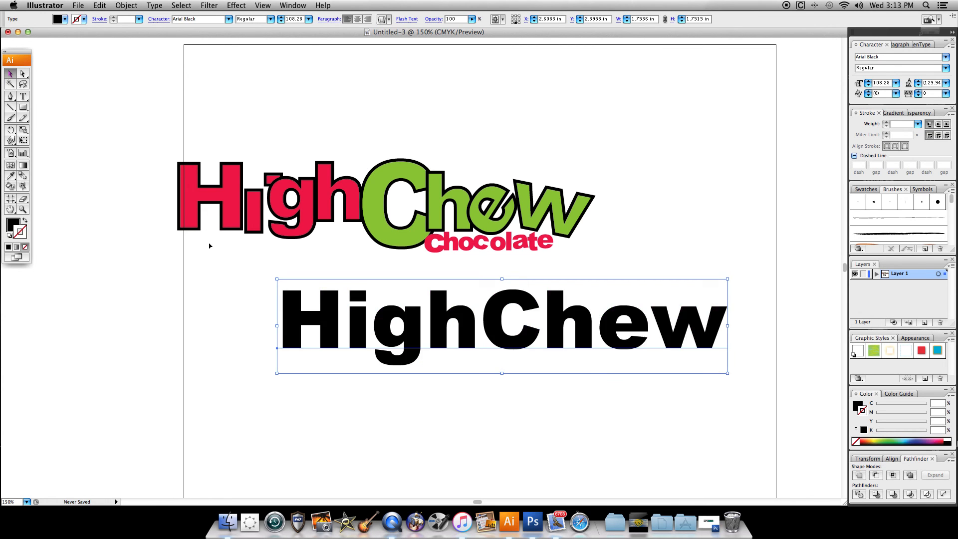
Reposition the plain HighChew text directly beneath the colored logo and deselect it.
left_click_drag(419, 345, 422, 432)
double_click(422, 432)
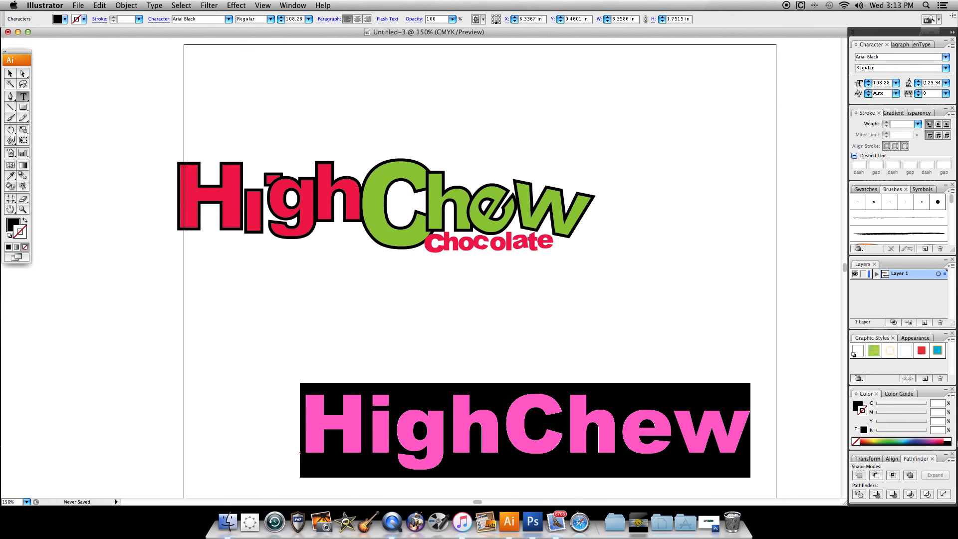
left_click(10, 73)
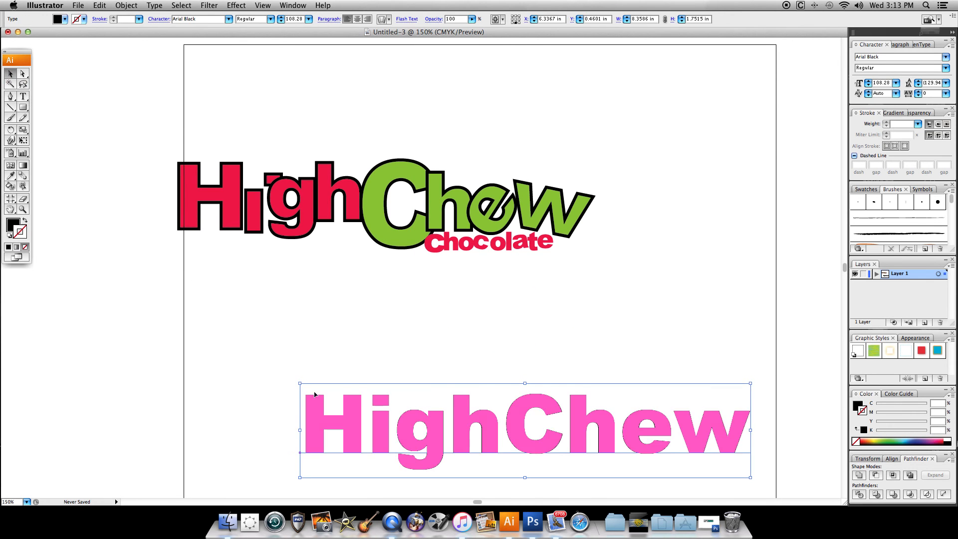
left_click_drag(307, 414, 294, 289)
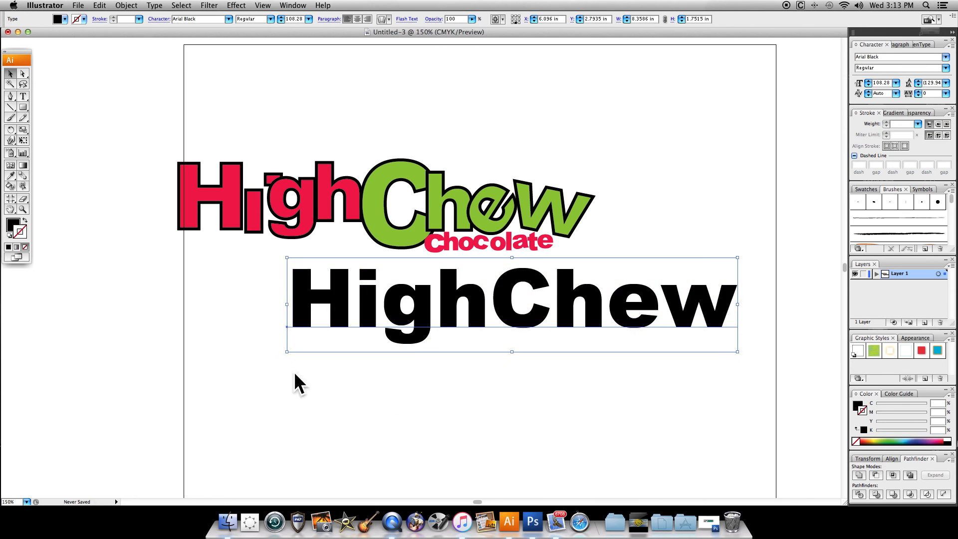
left_click(295, 373)
Duplicate the plain HighChew text below itself and change the copy's wording to chocolate.
left_click_drag(366, 298, 376, 412)
double_click(384, 416)
double_click(382, 414)
type("ch")
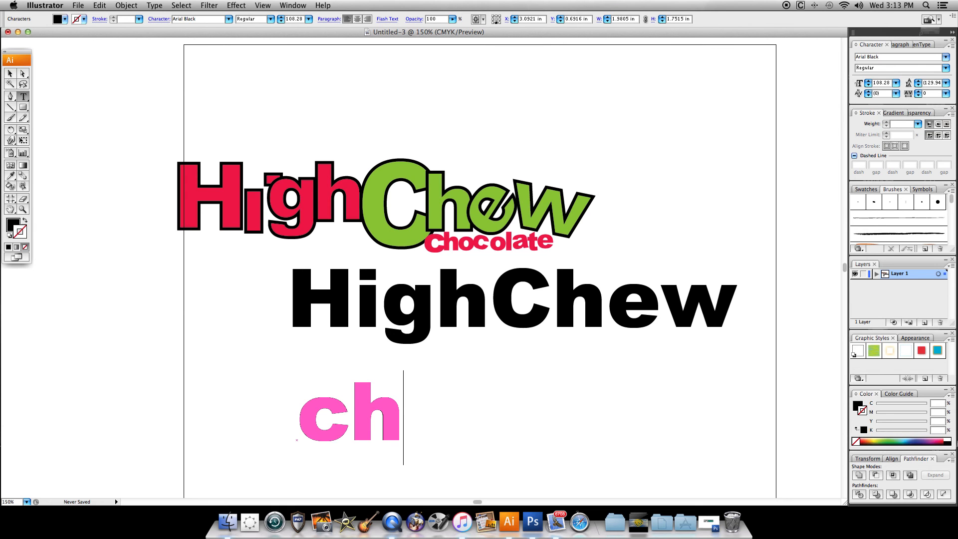
type("ocolate")
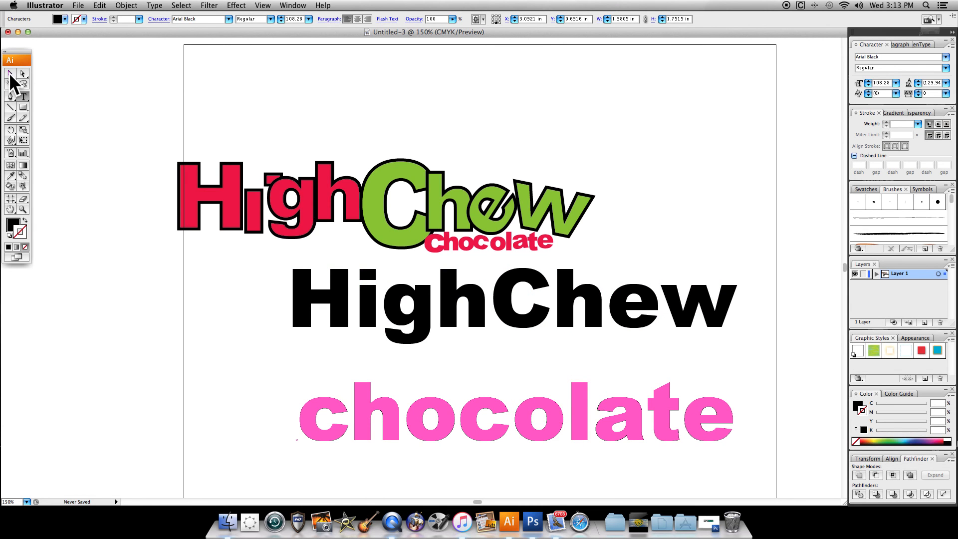
Scale down the plain chocolate text and place it under the end of the plain HighChew text.
left_click(10, 74)
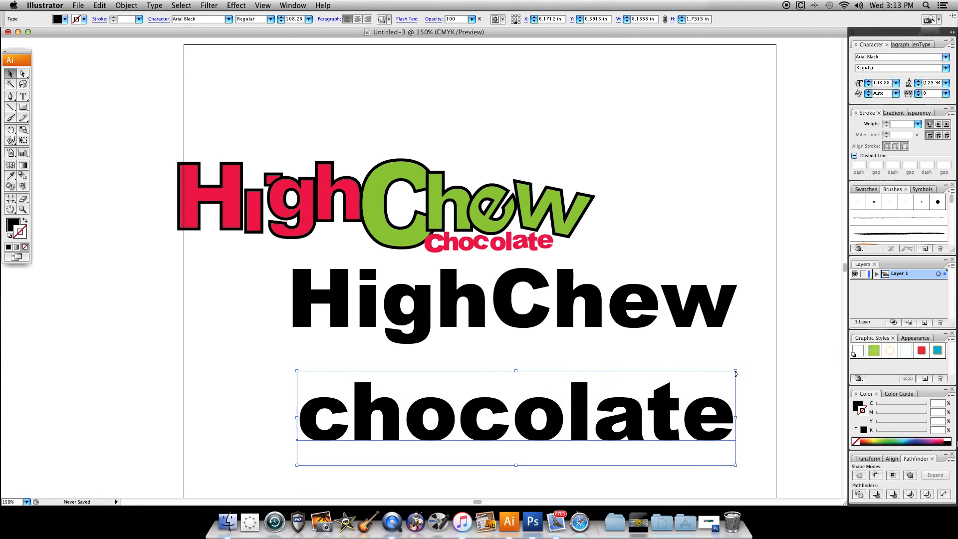
left_click_drag(736, 370, 658, 338)
left_click(602, 383)
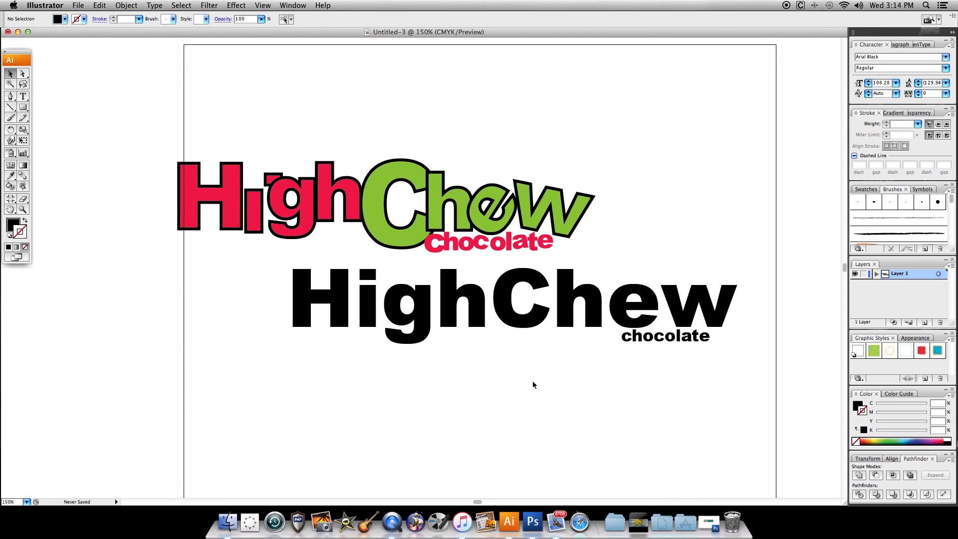
Minimize the document window and switch to QuickTime Player.
left_click(18, 31)
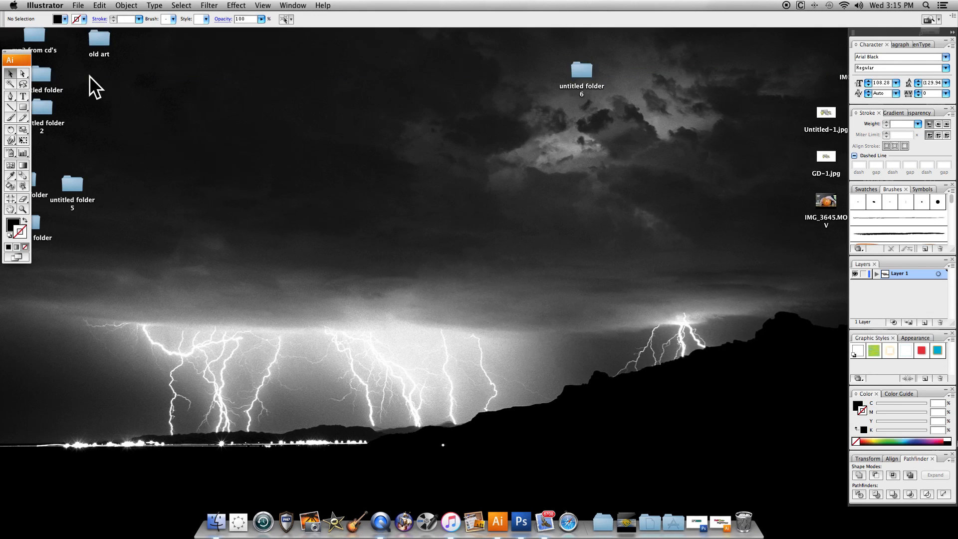
left_click(175, 114)
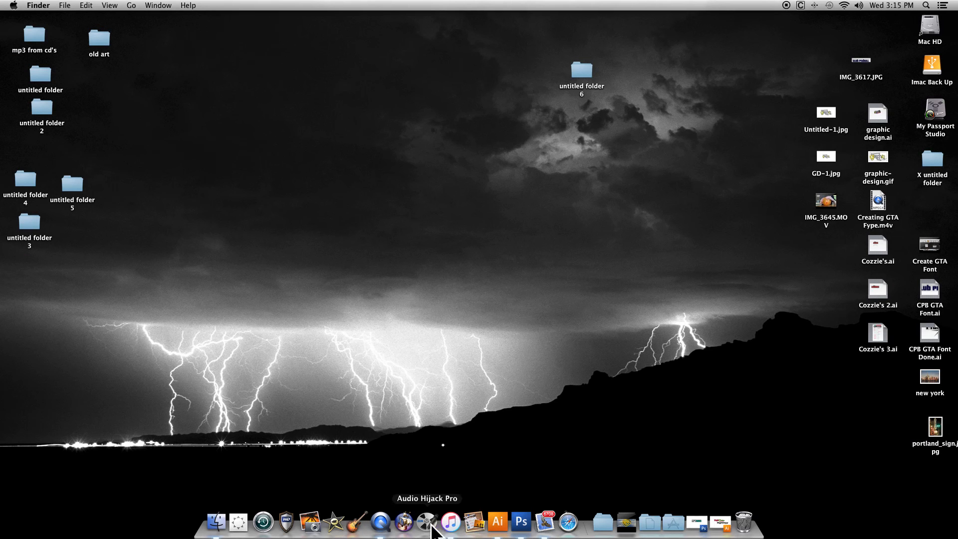
left_click(379, 522)
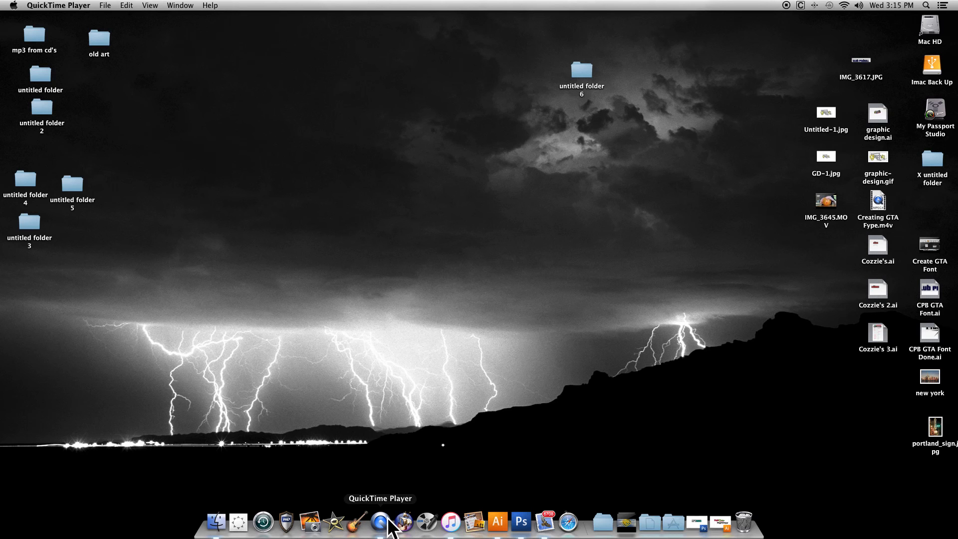